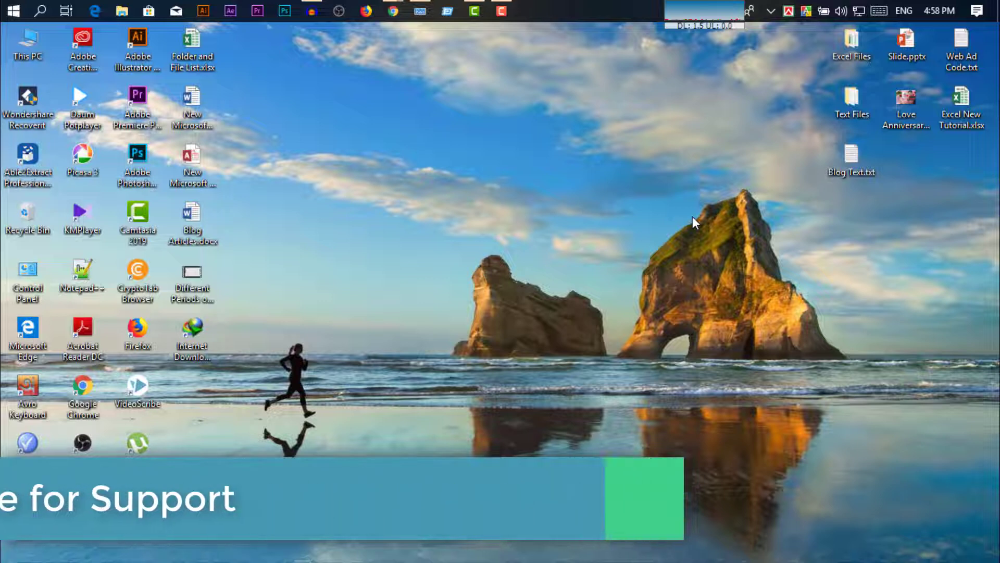
pyautogui.rightClick(432, 131)
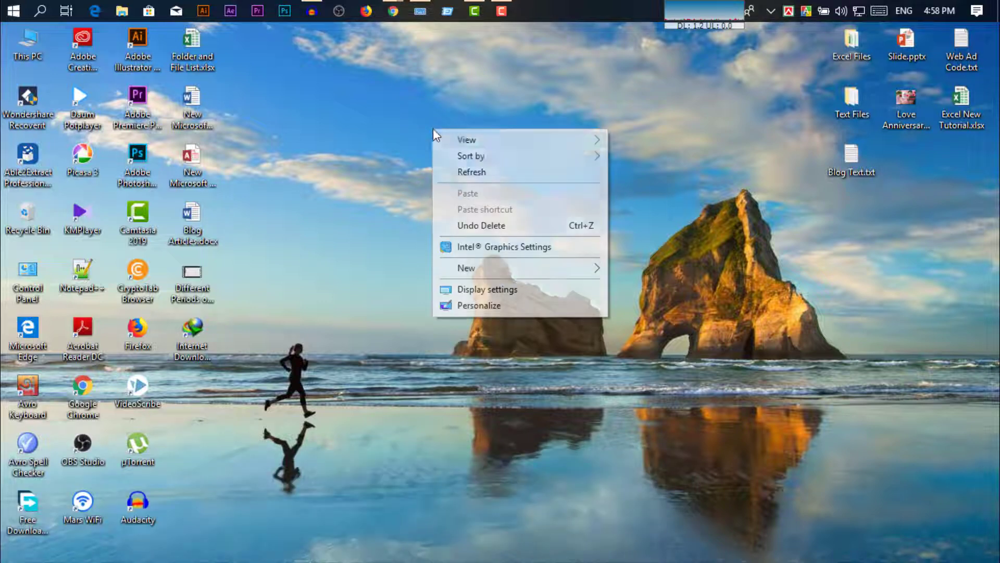
pyautogui.click(449, 174)
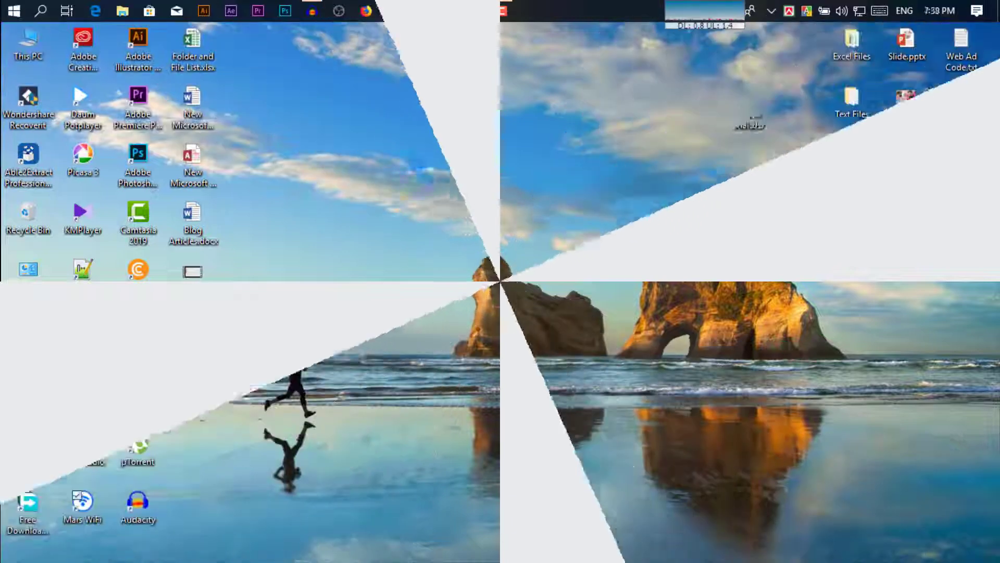
pyautogui.rightClick(439, 180)
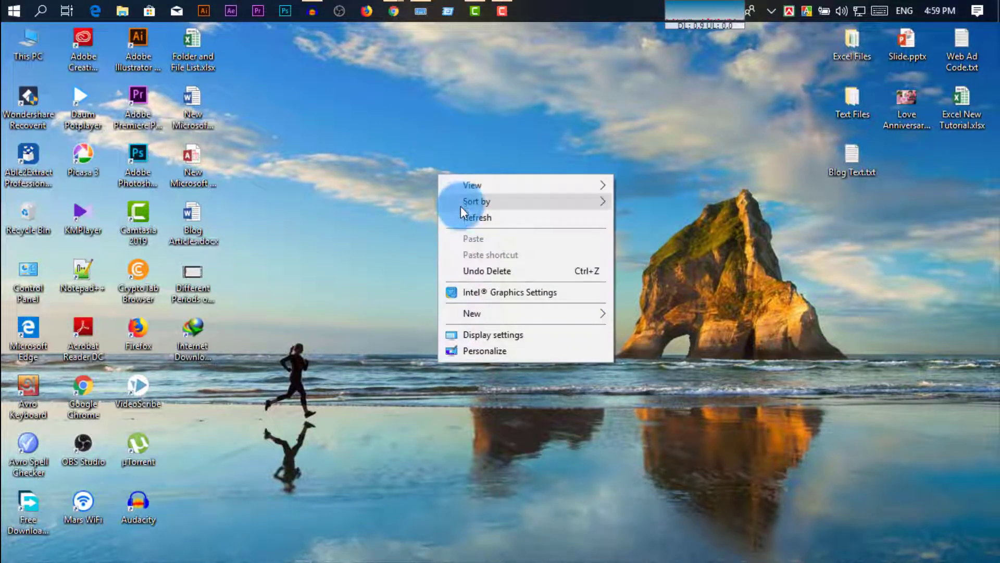
pyautogui.click(462, 213)
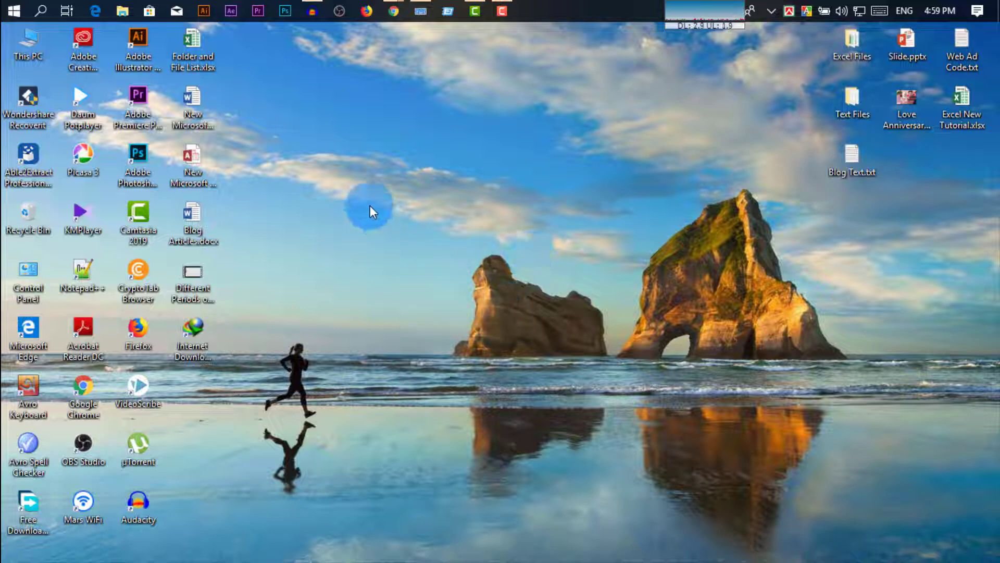
# - Switch to the Chrome window with the walidtechbd.com Excel tips article and look over the site's header, navigation and popular posts
pyautogui.moveTo(395, 10)
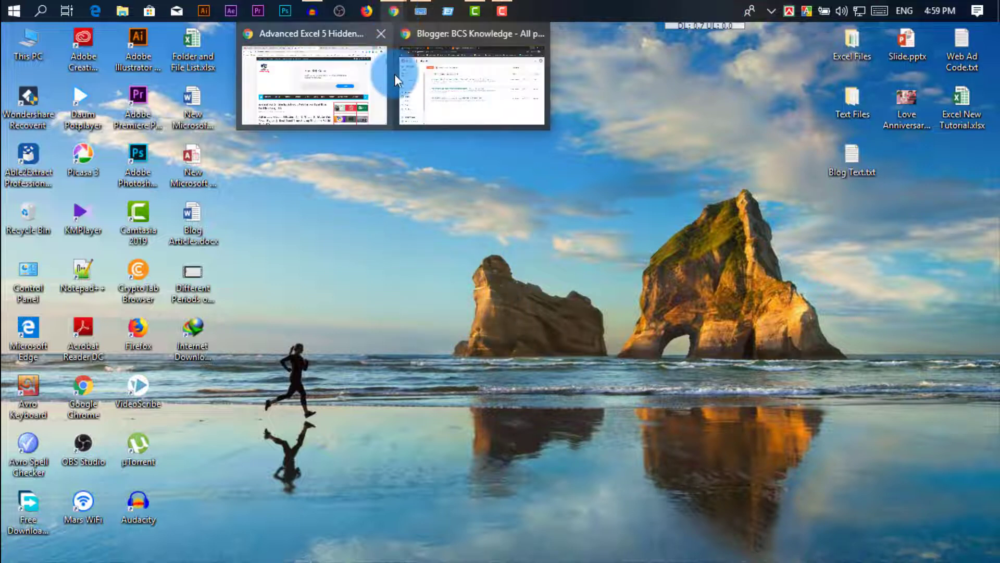
pyautogui.click(337, 81)
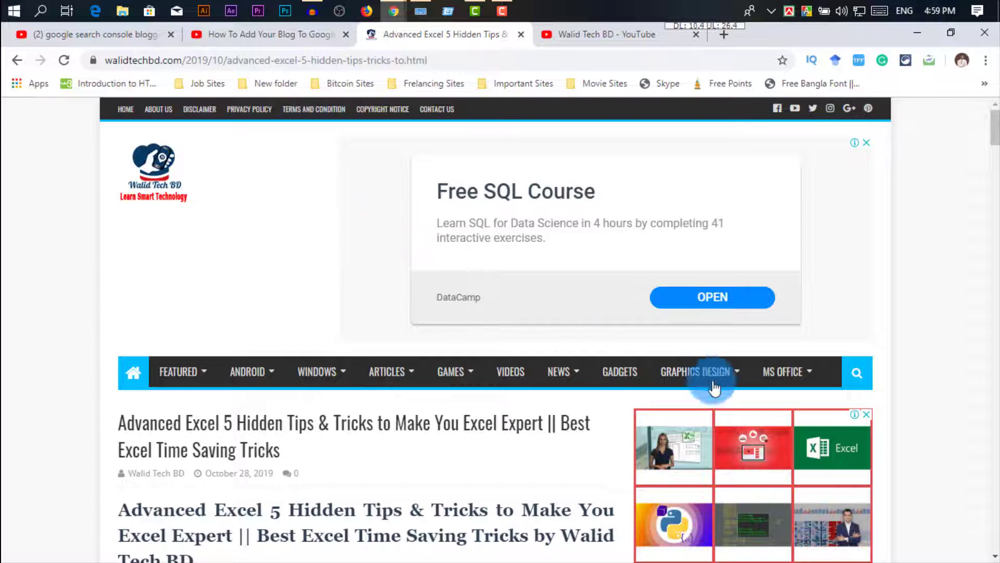
pyautogui.scroll(-5, 524, 397)
pyautogui.scroll(-6, 423, 371)
pyautogui.scroll(11, 423, 368)
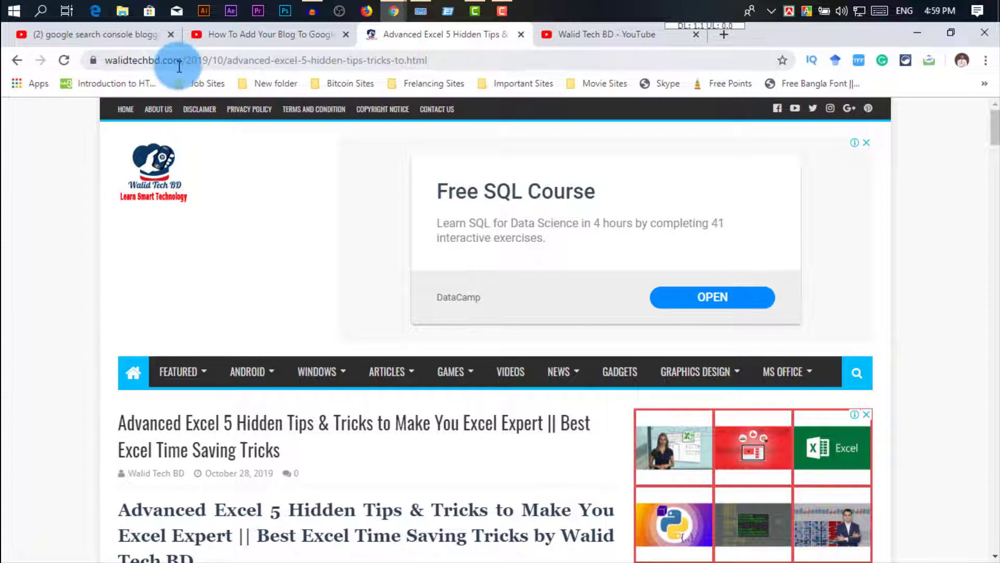
pyautogui.scroll(-4, 561, 377)
pyautogui.scroll(-6, 814, 391)
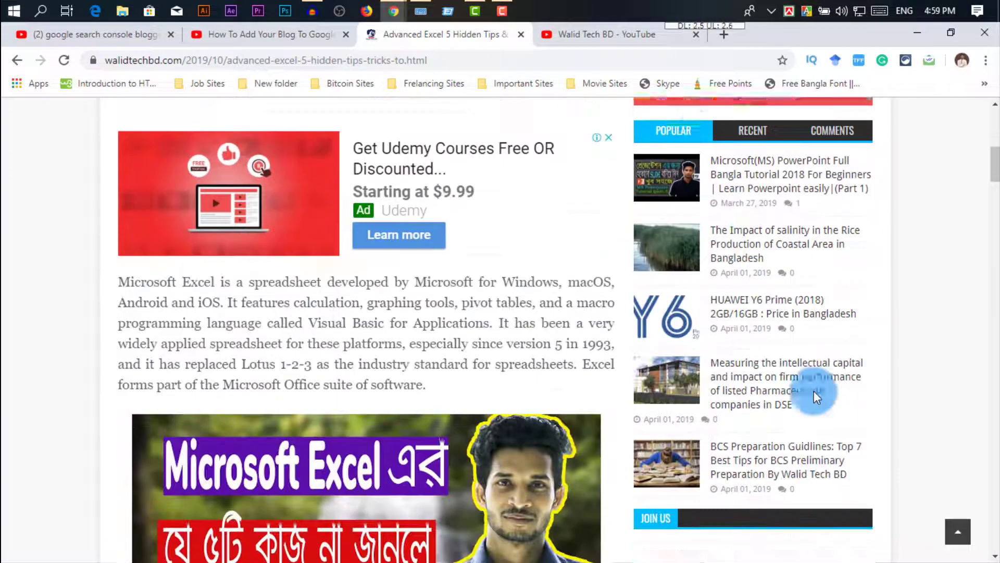
pyautogui.scroll(7, 966, 240)
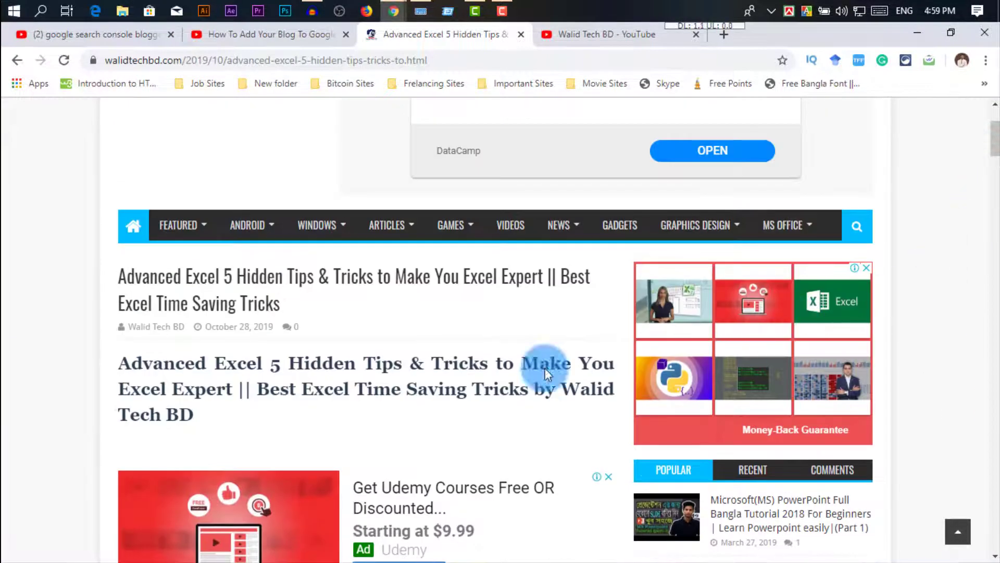
pyautogui.scroll(3, 543, 365)
pyautogui.scroll(-3, 529, 461)
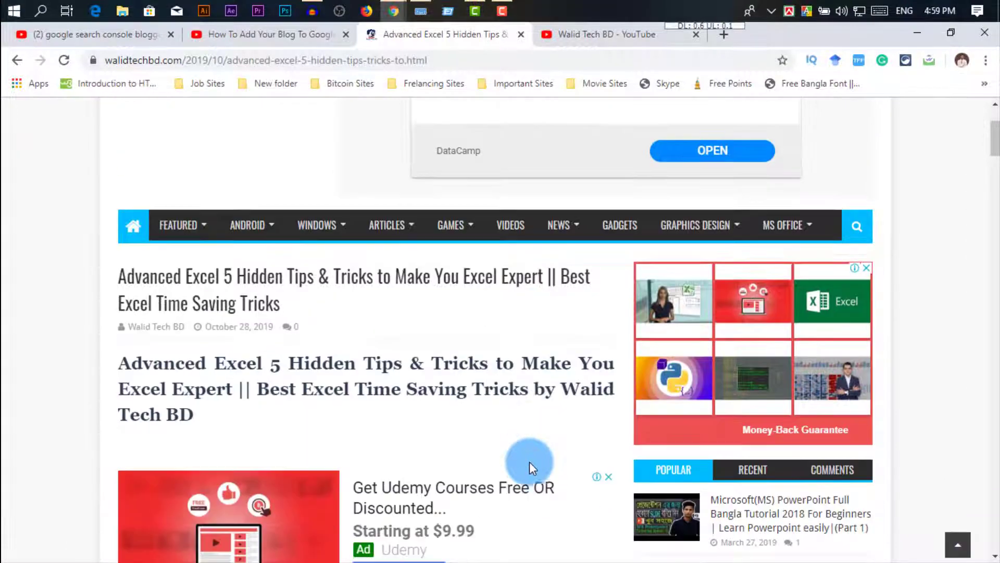
pyautogui.scroll(3, 520, 451)
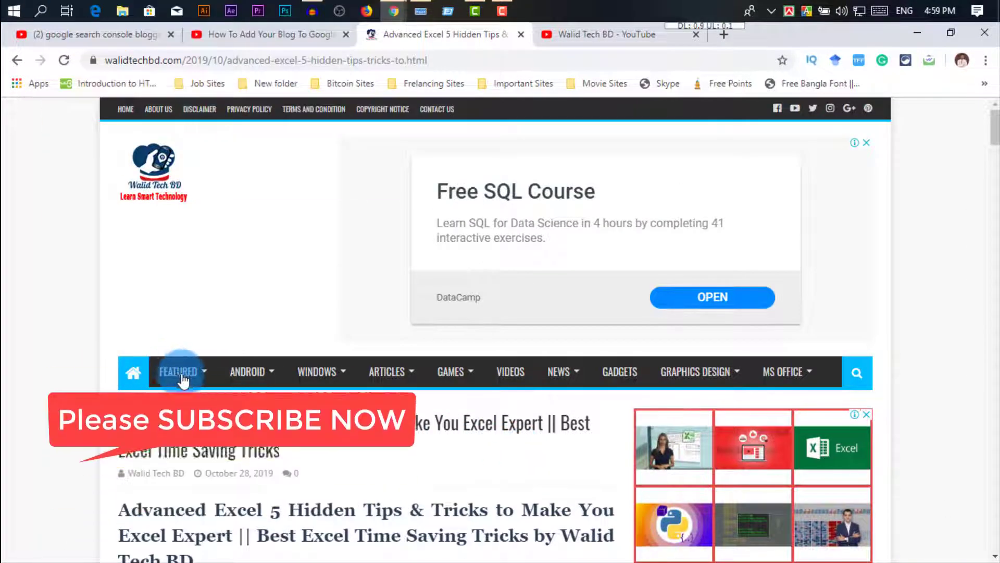
pyautogui.scroll(-5, 936, 333)
pyautogui.scroll(-12, 936, 329)
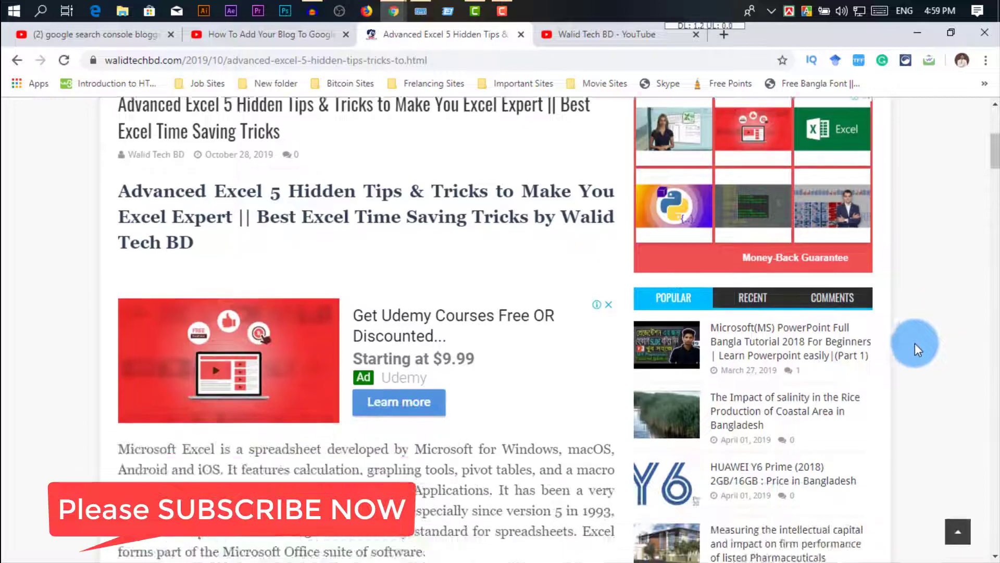
pyautogui.scroll(5, 844, 401)
pyautogui.scroll(10, 927, 395)
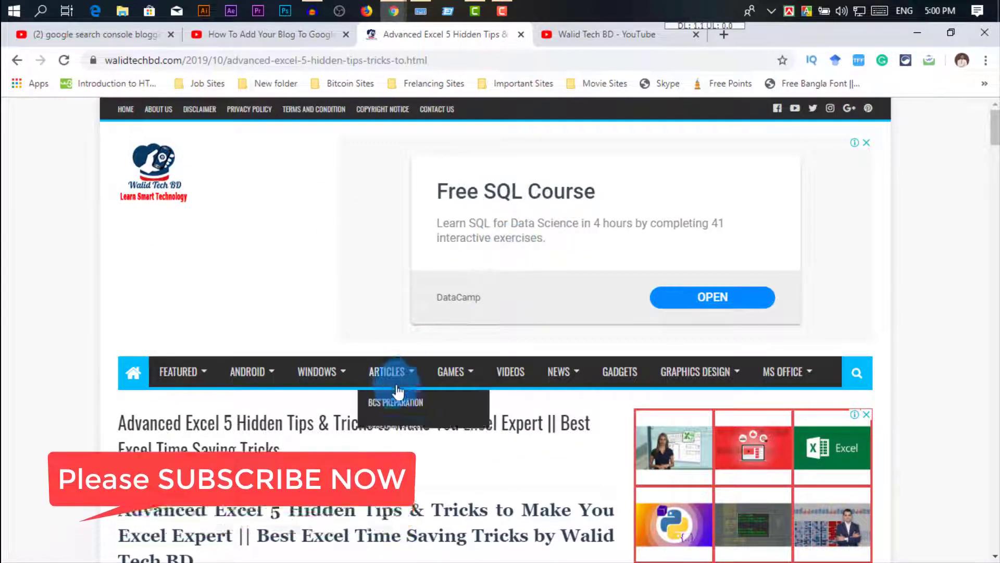
pyautogui.scroll(-4, 448, 484)
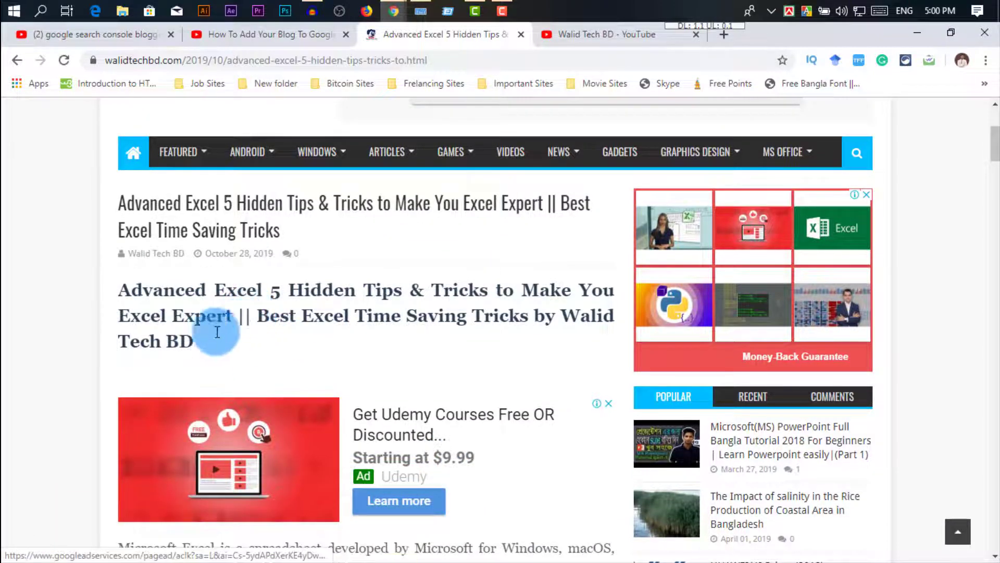
pyautogui.scroll(4, 261, 333)
pyautogui.scroll(-3, 216, 273)
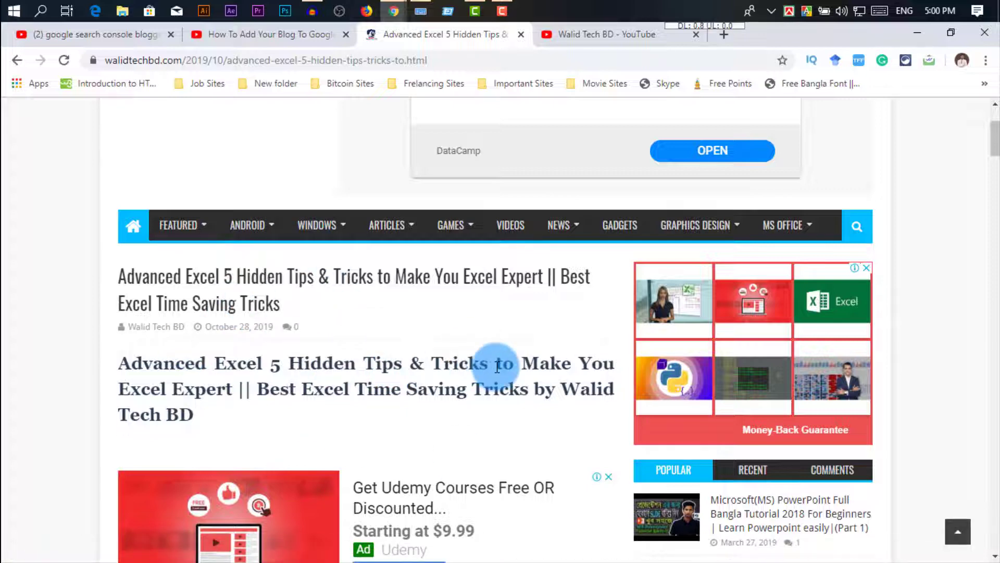
pyautogui.scroll(3, 498, 366)
pyautogui.scroll(-1, 969, 411)
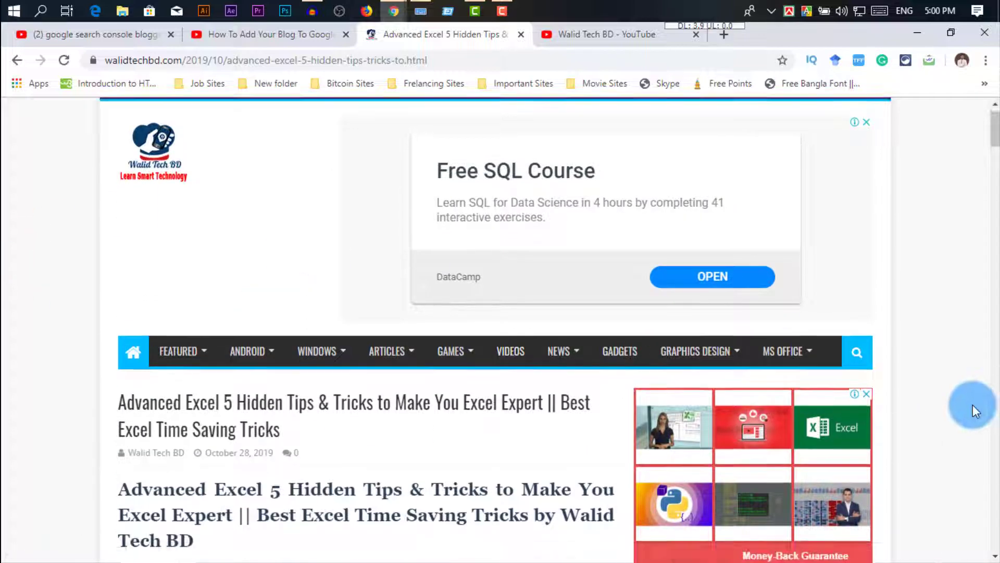
# - Examine the Excel tips article's body, from the introduction to the trick on displaying number and text in one cell
pyautogui.scroll(-7, 907, 361)
pyautogui.scroll(-3, 381, 376)
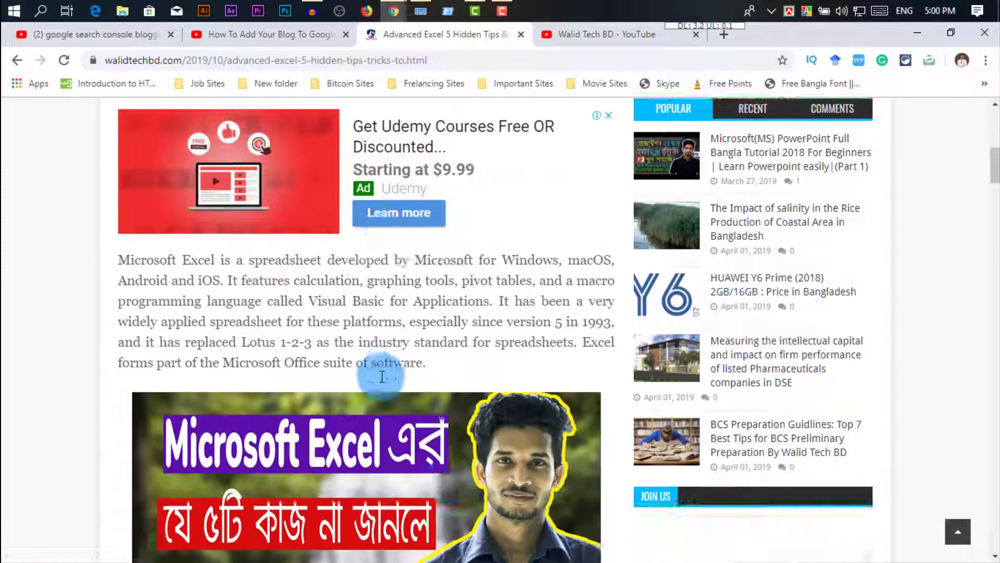
pyautogui.scroll(-3, 382, 377)
pyautogui.scroll(-10, 511, 368)
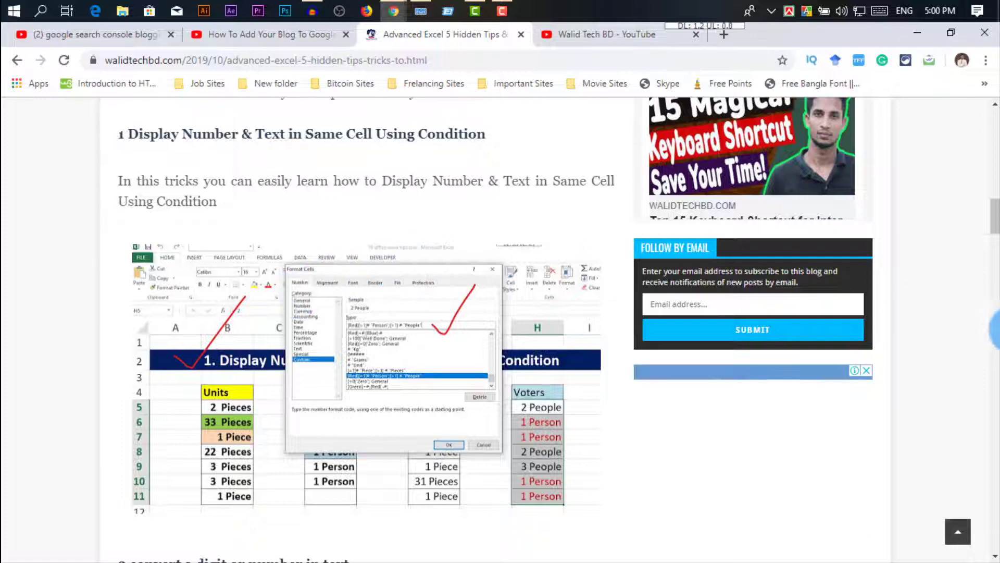
pyautogui.scroll(-3, 989, 317)
pyautogui.scroll(20, 509, 317)
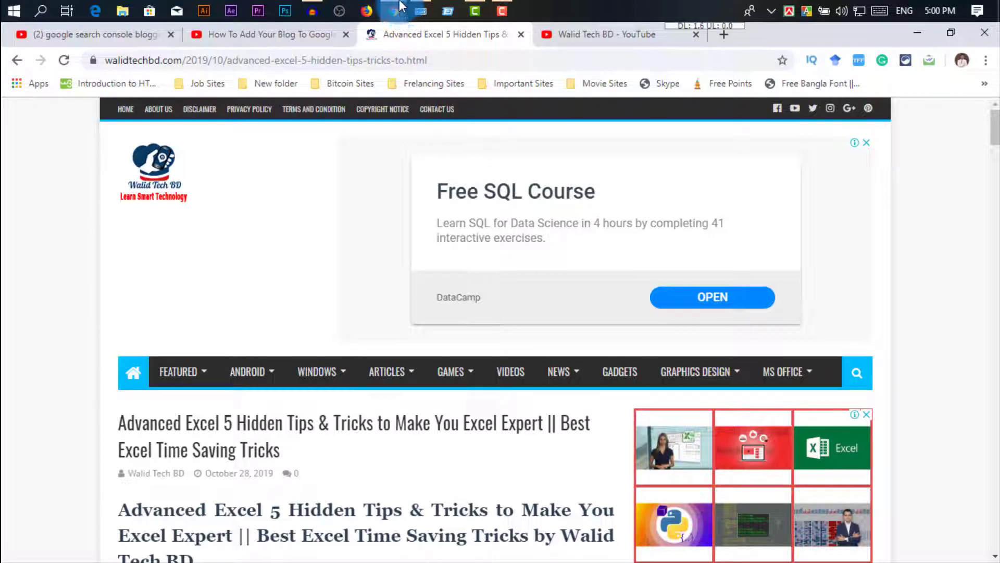
# - Switch to the Chrome window showing the BCS Knowledge blog in Blogger and view the account's list of blogs
pyautogui.moveTo(399, 6)
pyautogui.click(456, 78)
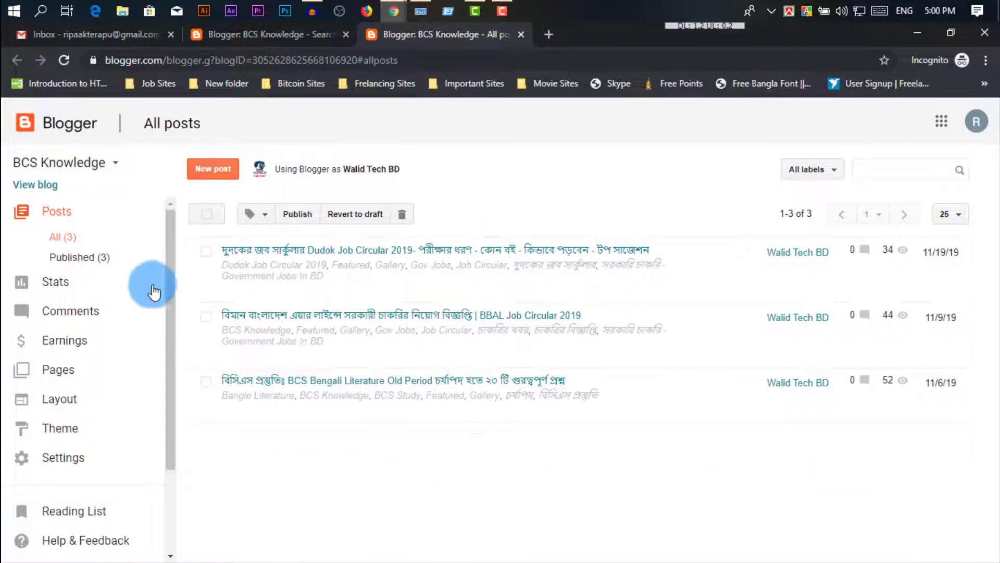
pyautogui.click(113, 166)
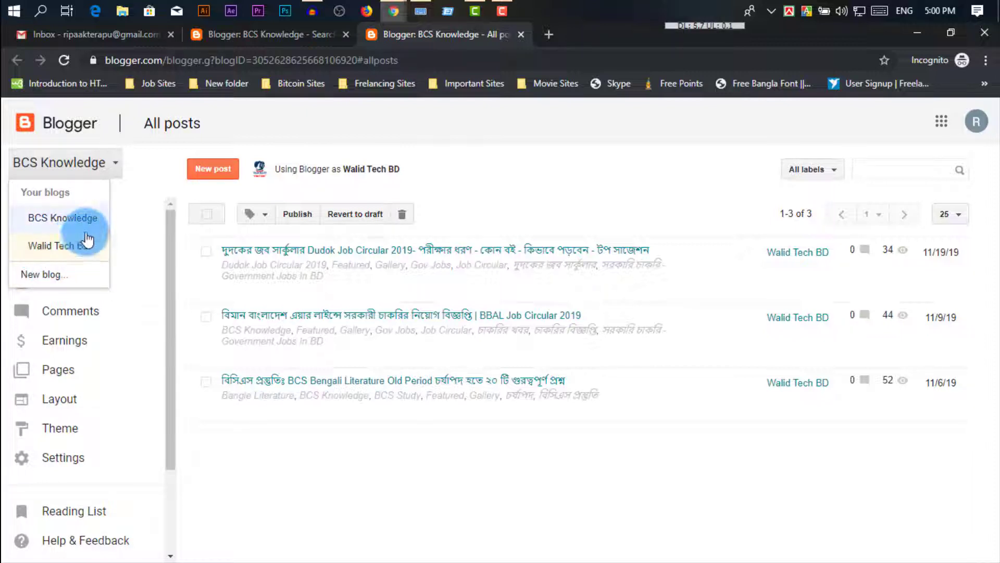
pyautogui.click(620, 491)
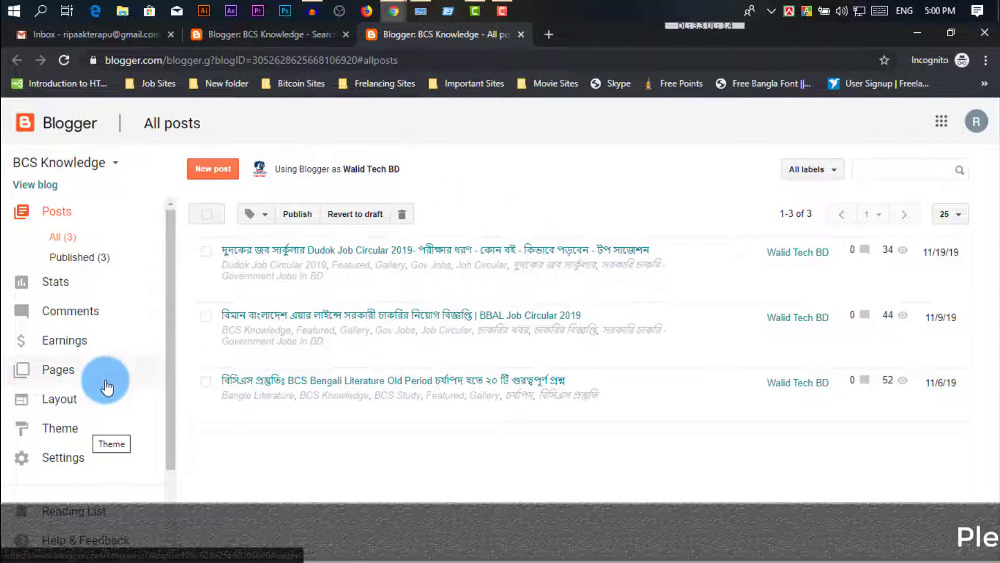
# - Open the Search preferences in the BCS Knowledge blog's settings
pyautogui.click(78, 466)
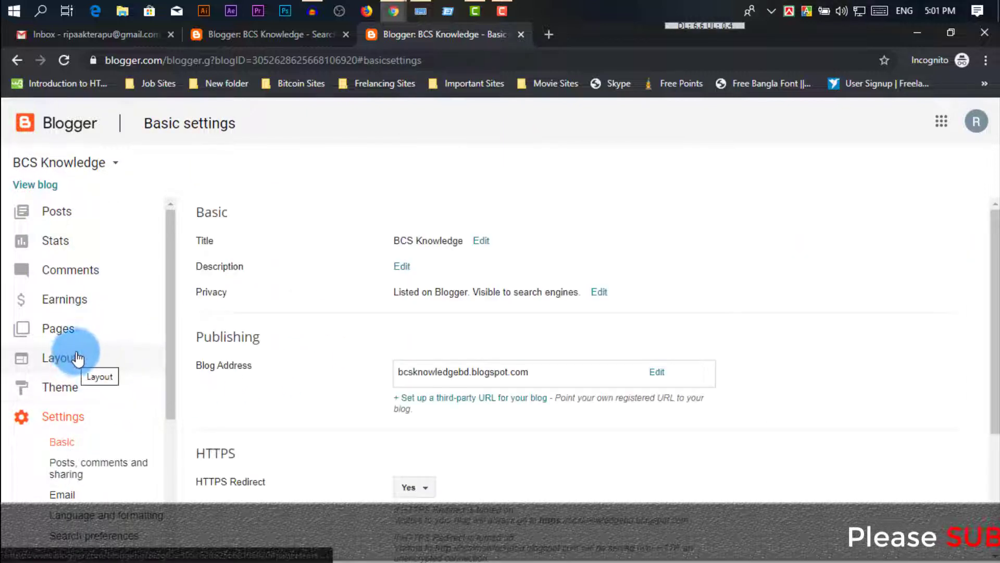
pyautogui.scroll(-3, 92, 369)
pyautogui.scroll(-1, 101, 365)
pyautogui.scroll(2, 78, 375)
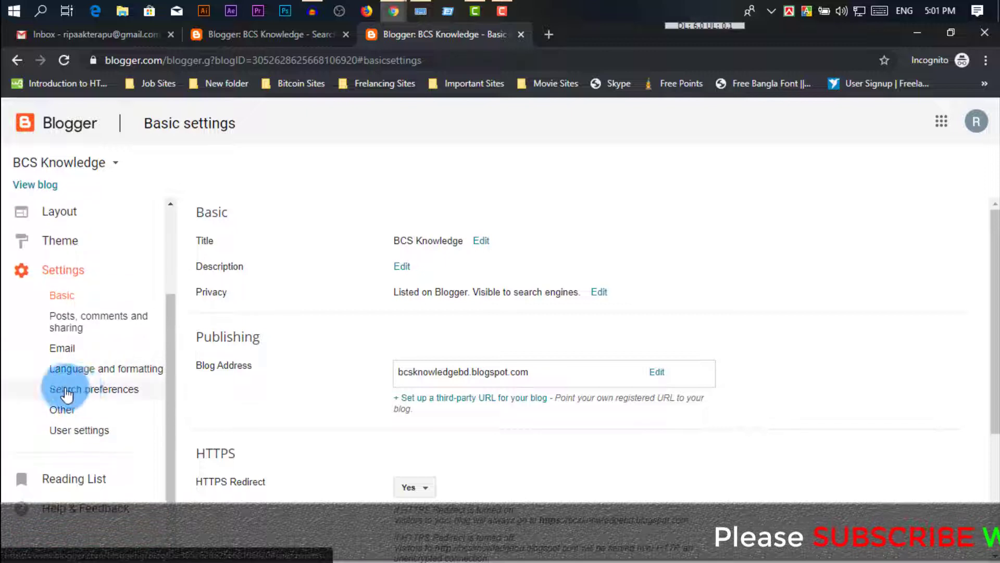
pyautogui.click(97, 392)
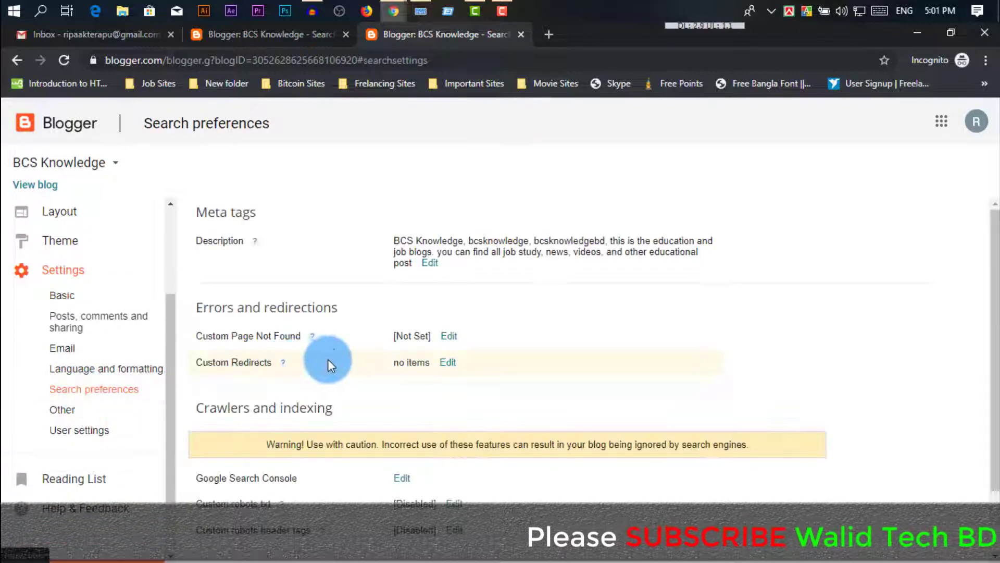
# - Open Google Search Console through its Edit link under Crawlers and indexing
pyautogui.scroll(-1, 515, 340)
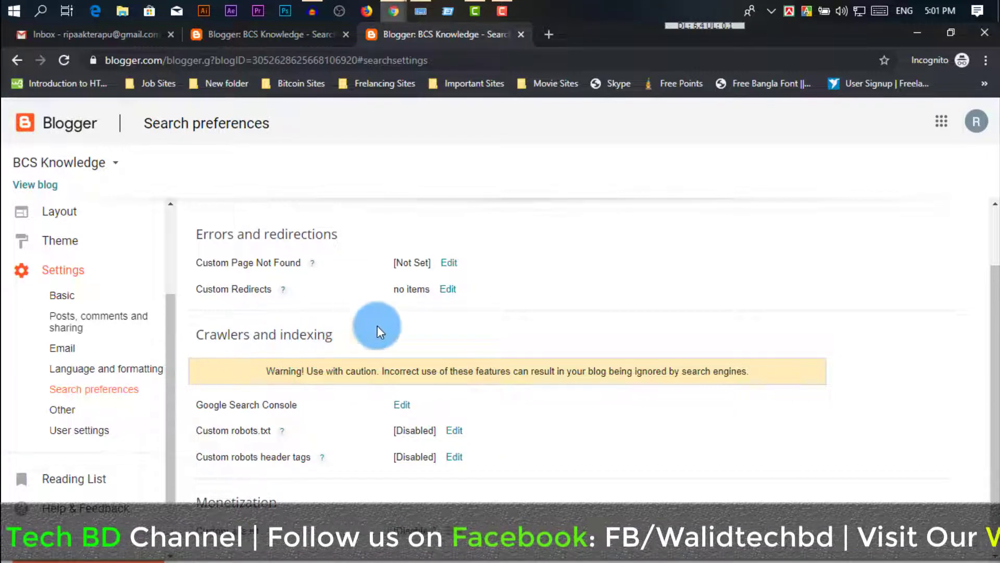
pyautogui.scroll(-1, 417, 438)
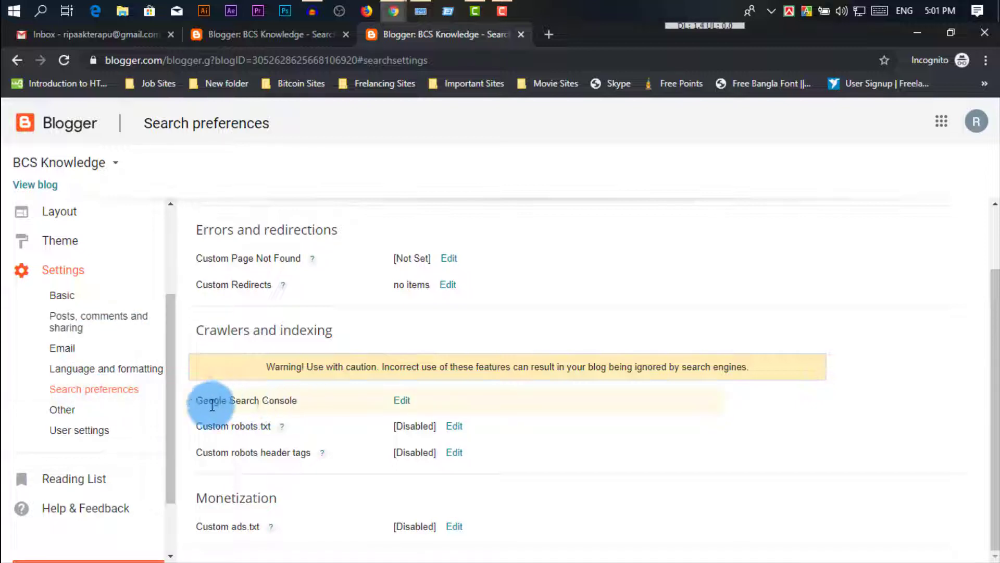
pyautogui.moveTo(197, 404); pyautogui.dragTo(248, 405)
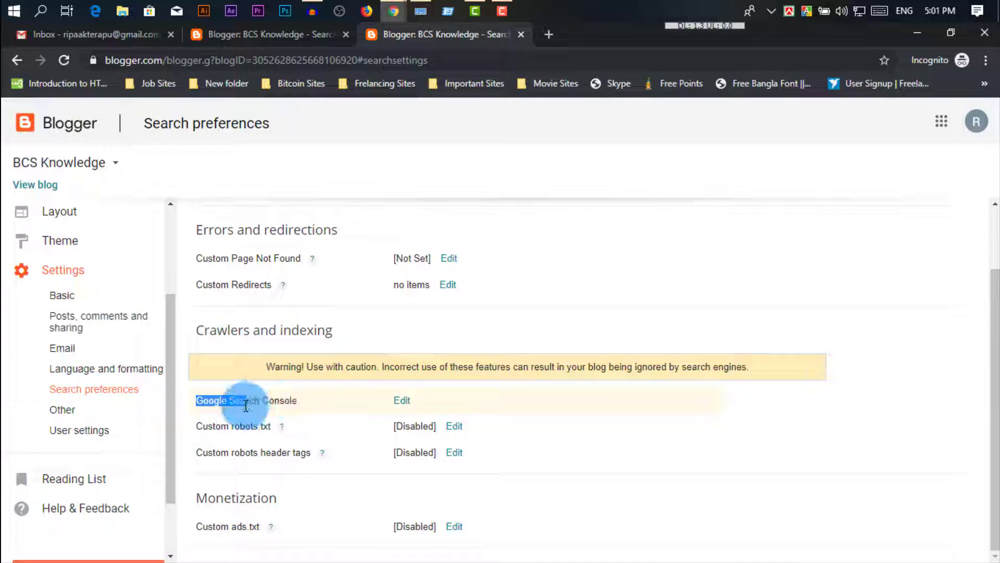
pyautogui.click(280, 401)
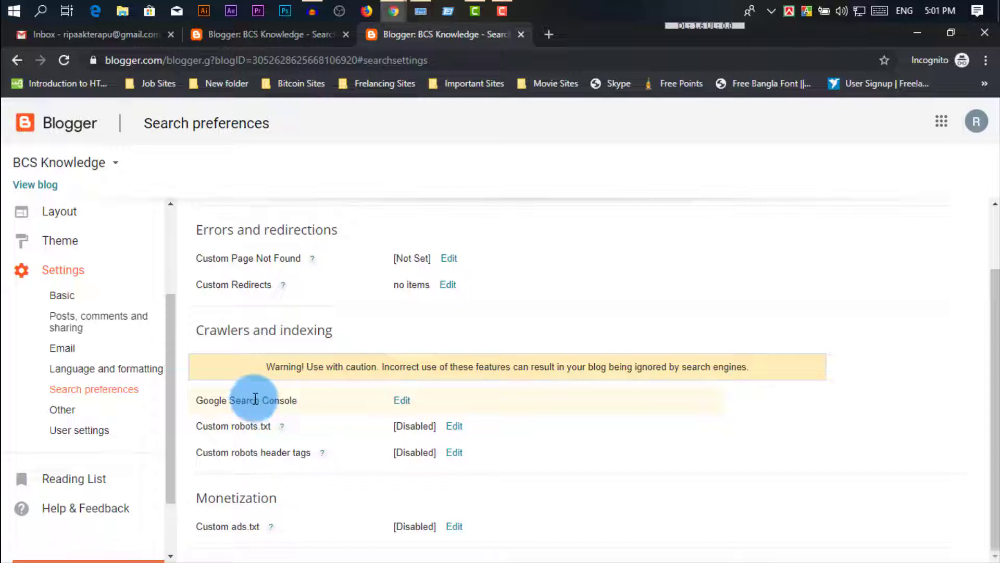
pyautogui.click(399, 402)
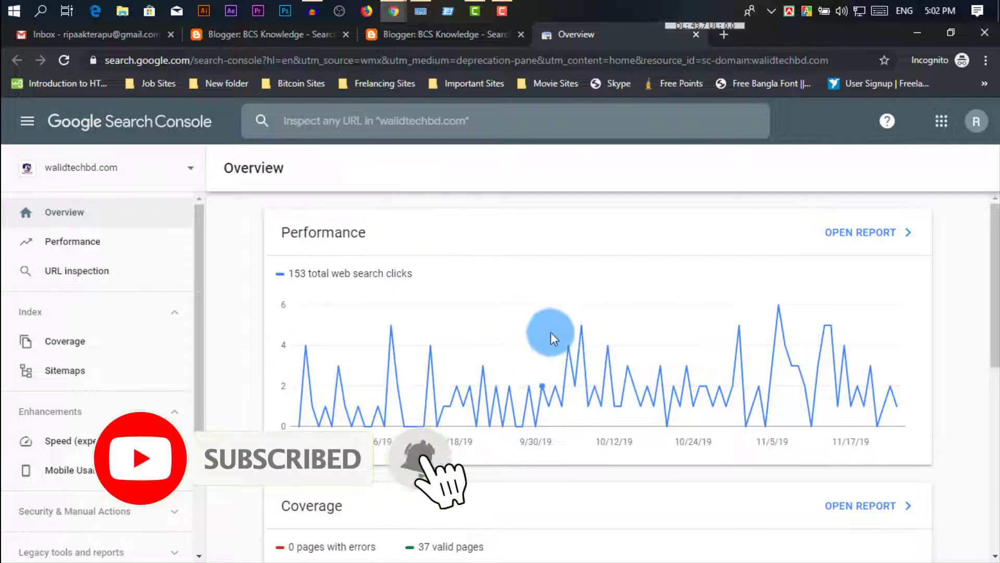
# - Examine the performance and coverage overview for walidtechbd.com in Search Console, briefly checking back on Blogger's search preferences
pyautogui.scroll(-5, 731, 334)
pyautogui.scroll(5, 662, 365)
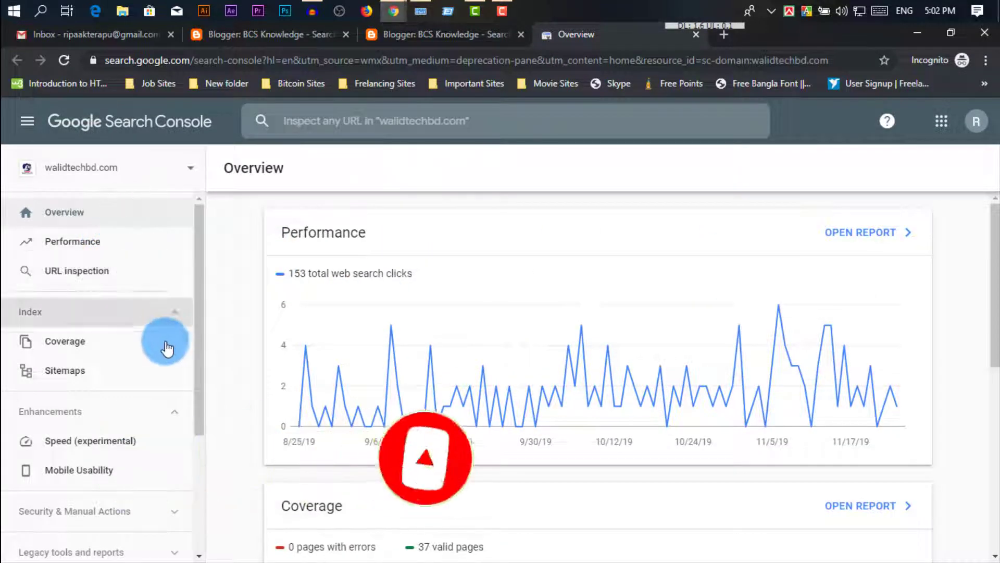
pyautogui.scroll(-4, 156, 380)
pyautogui.scroll(4, 146, 403)
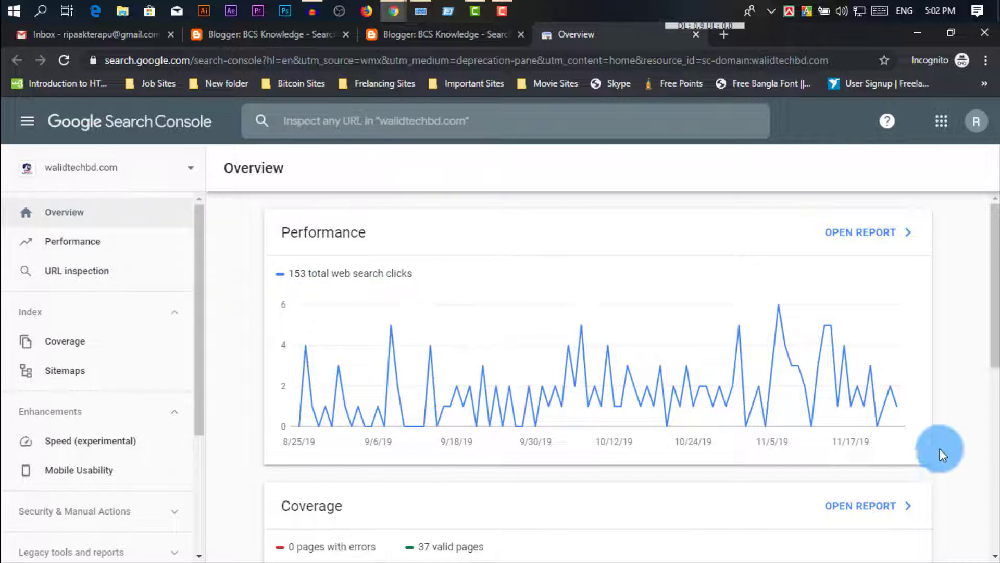
pyautogui.scroll(-5, 749, 439)
pyautogui.scroll(5, 749, 439)
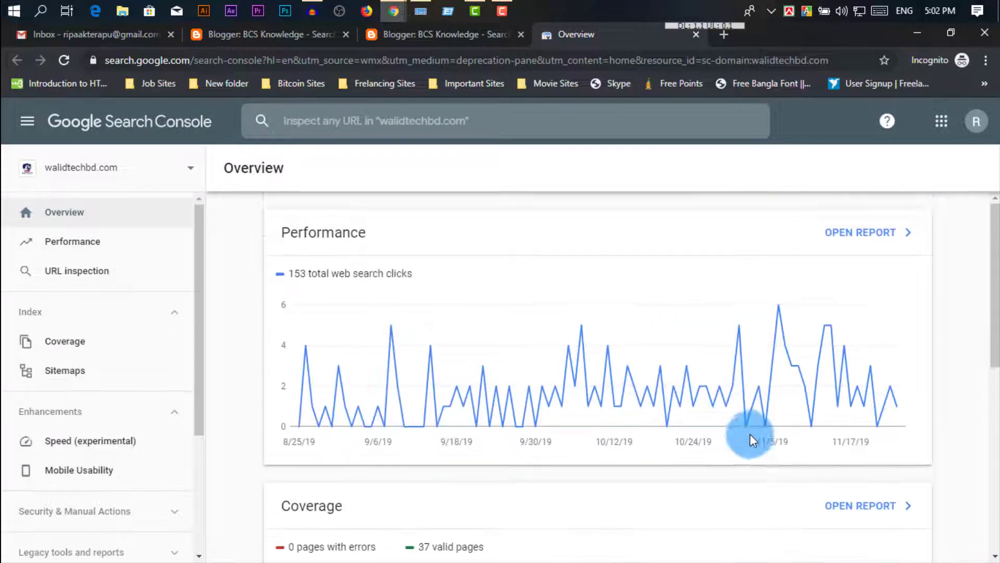
pyautogui.click(448, 37)
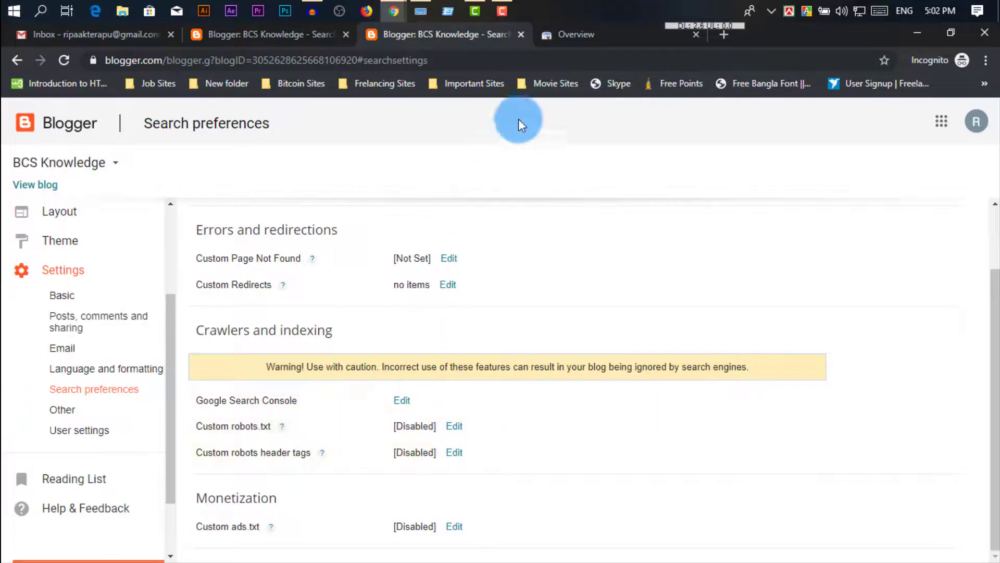
pyautogui.click(587, 34)
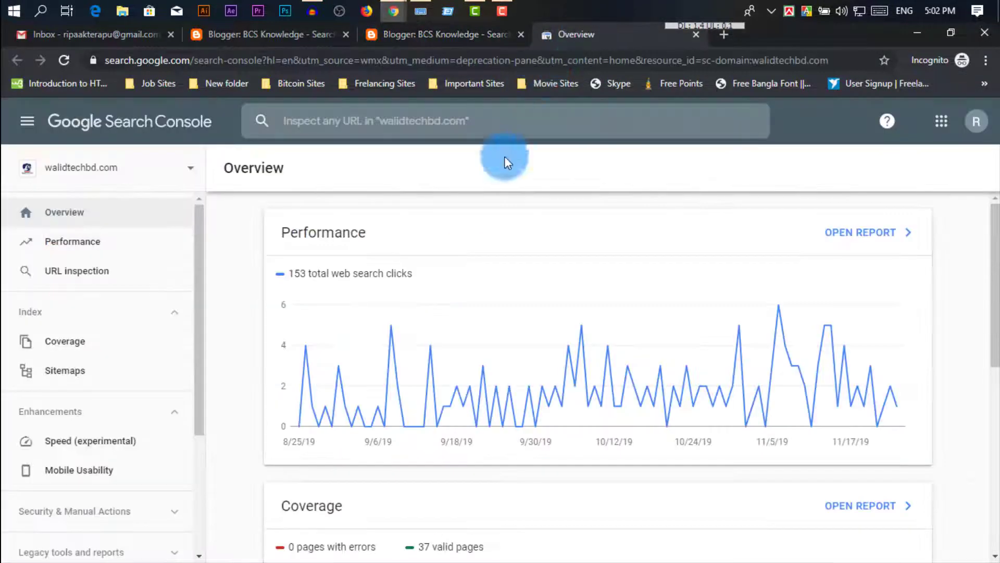
# - Start adding a new property in Search Console and choose the URL prefix property type
pyautogui.click(161, 172)
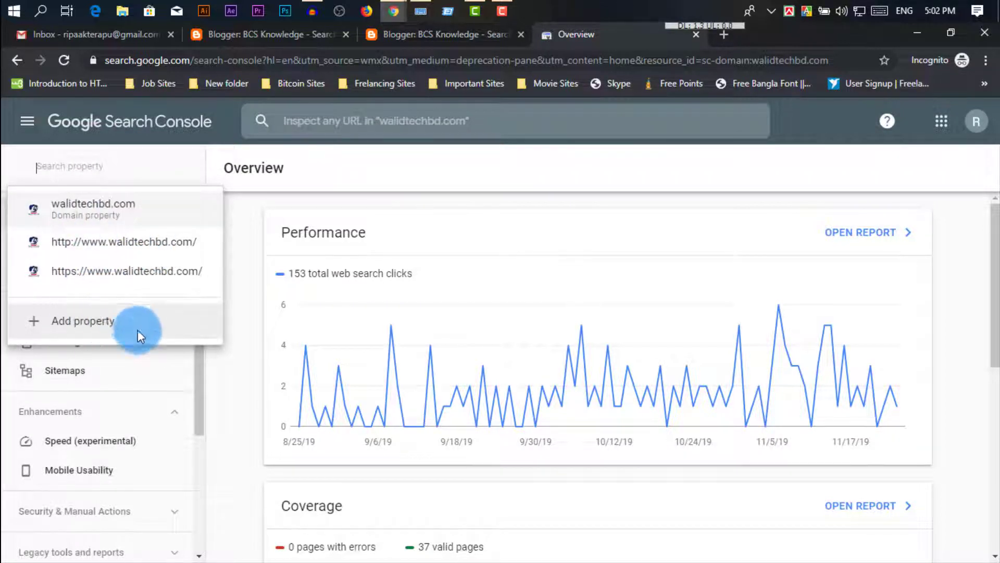
pyautogui.scroll(-2, 138, 473)
pyautogui.scroll(2, 137, 474)
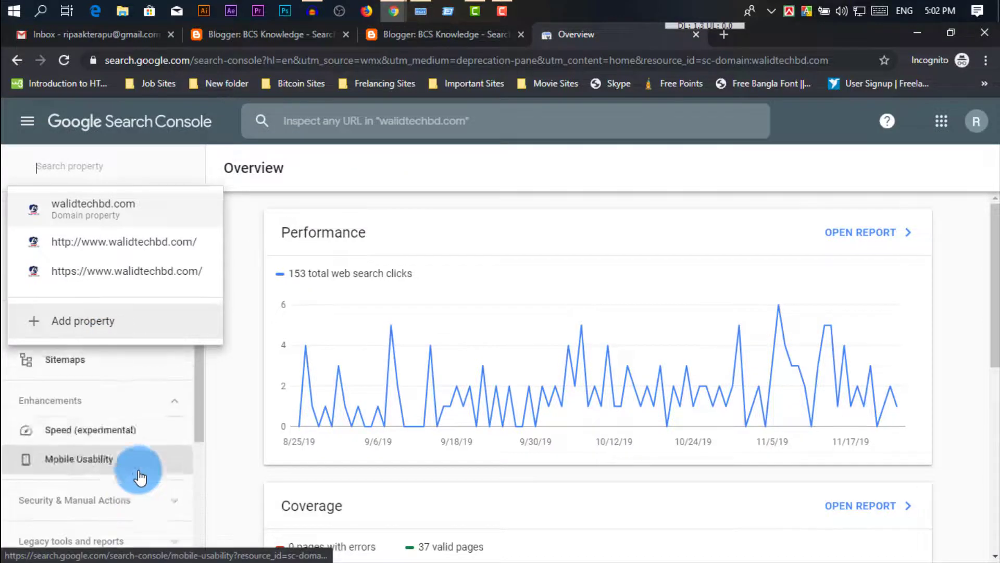
pyautogui.click(89, 321)
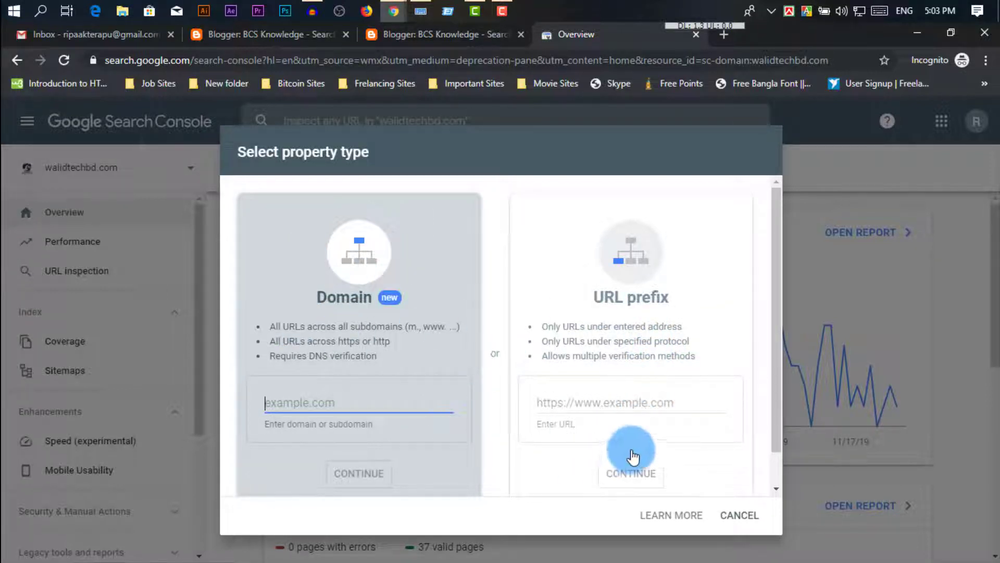
pyautogui.click(665, 400)
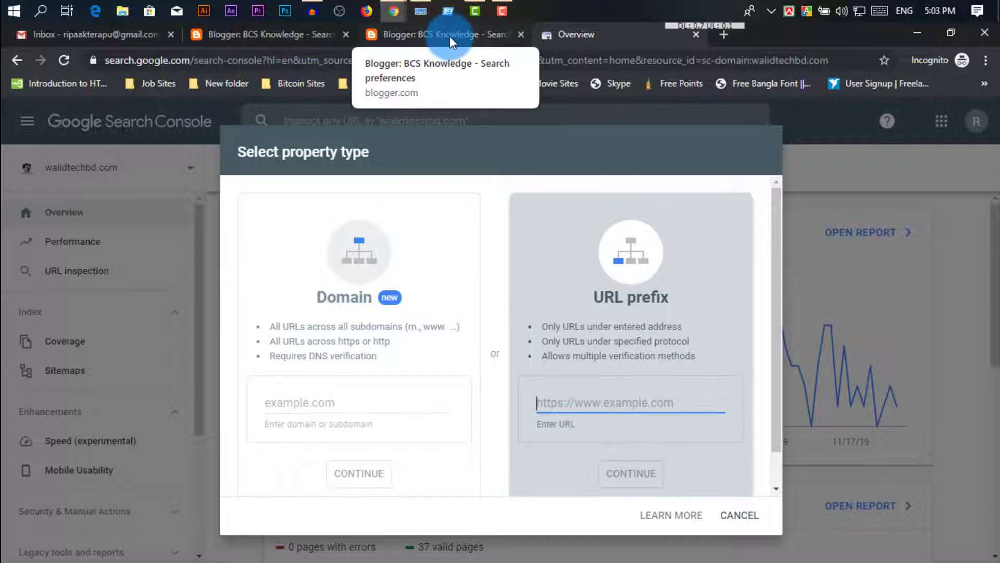
# - Open the live BCS Knowledge blog from Blogger and copy its web address
pyautogui.click(405, 32)
pyautogui.click(35, 185)
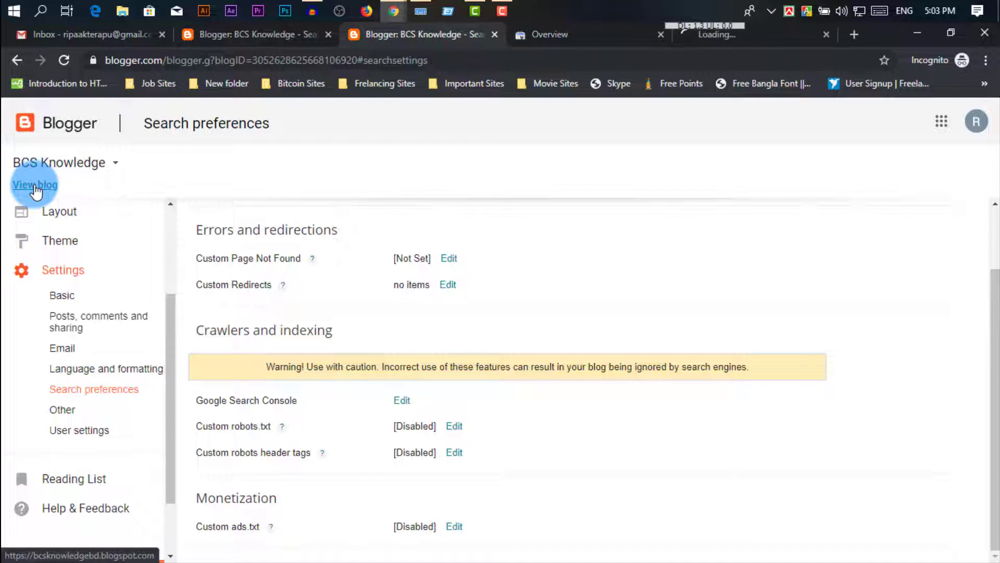
pyautogui.click(771, 39)
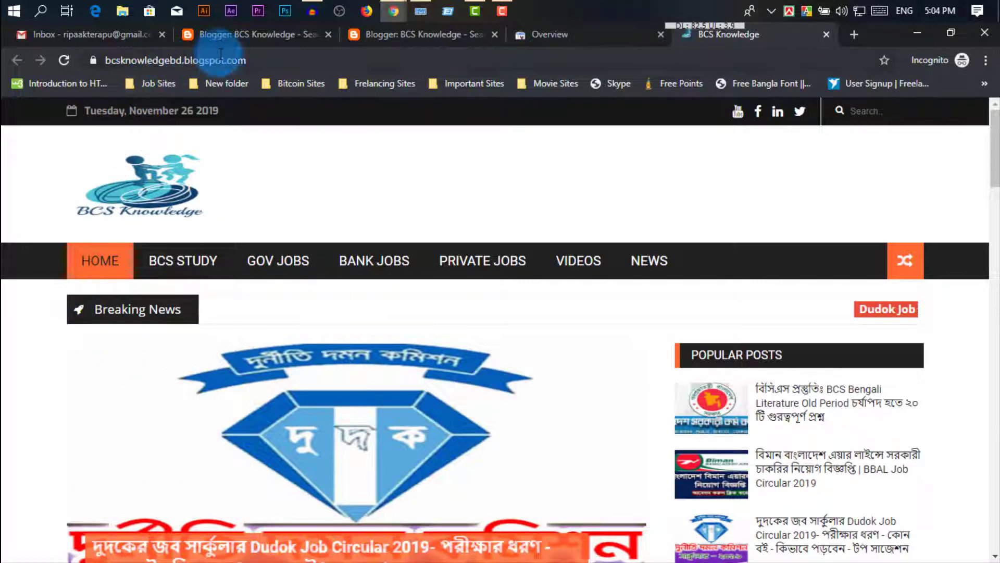
pyautogui.click(211, 65)
pyautogui.hotkey('ctrl', 'c')
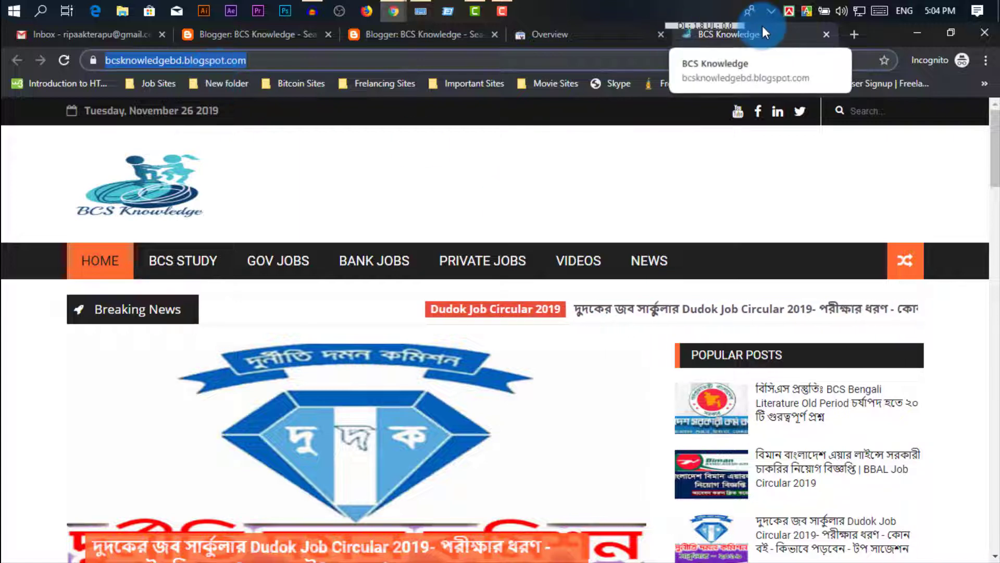
pyautogui.click(582, 28)
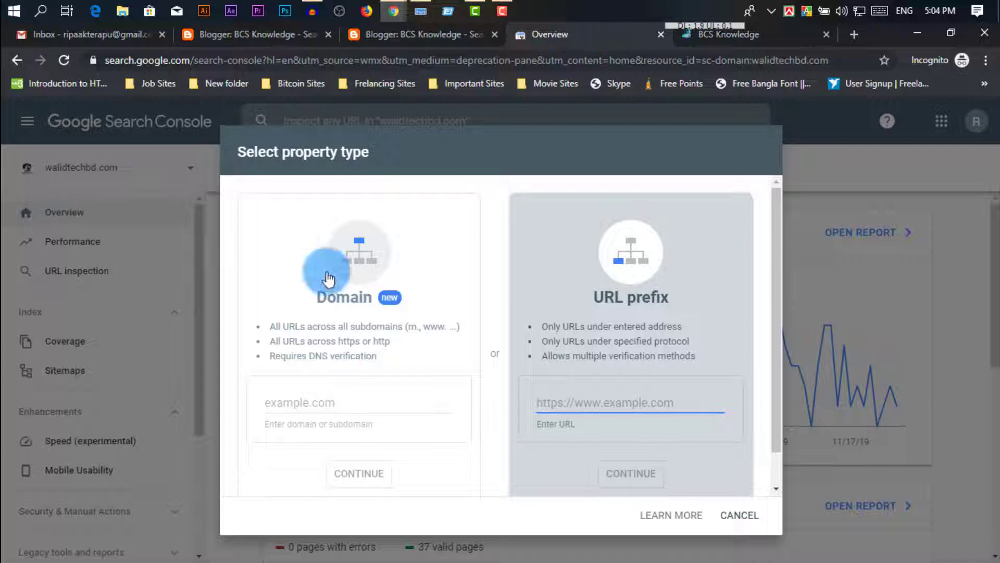
pyautogui.click(773, 36)
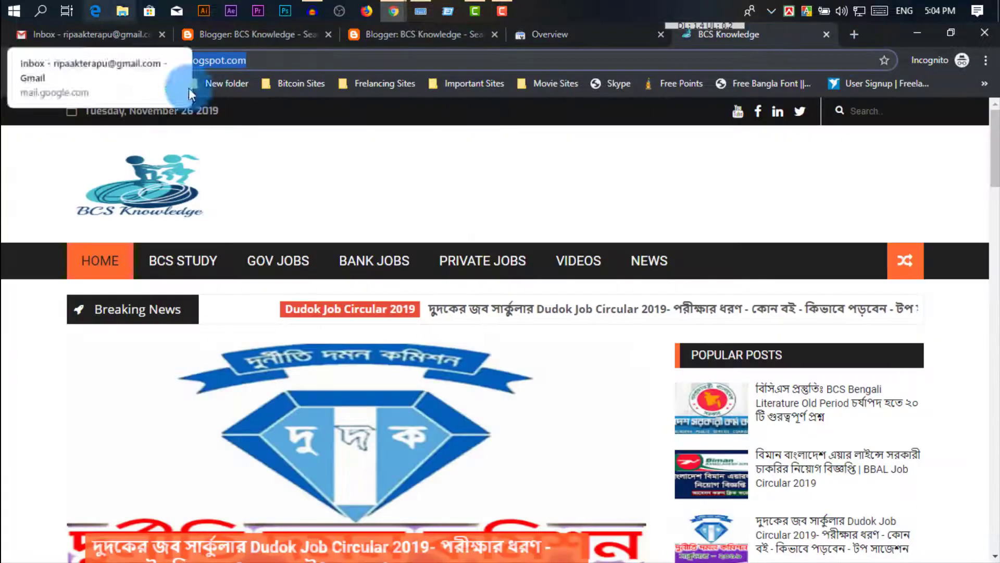
pyautogui.click(595, 35)
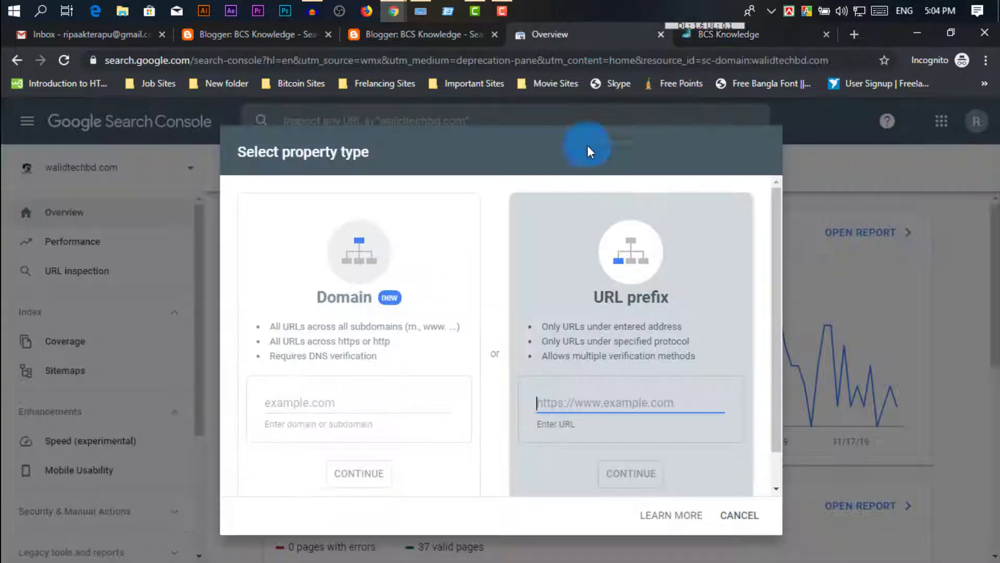
pyautogui.click(616, 400)
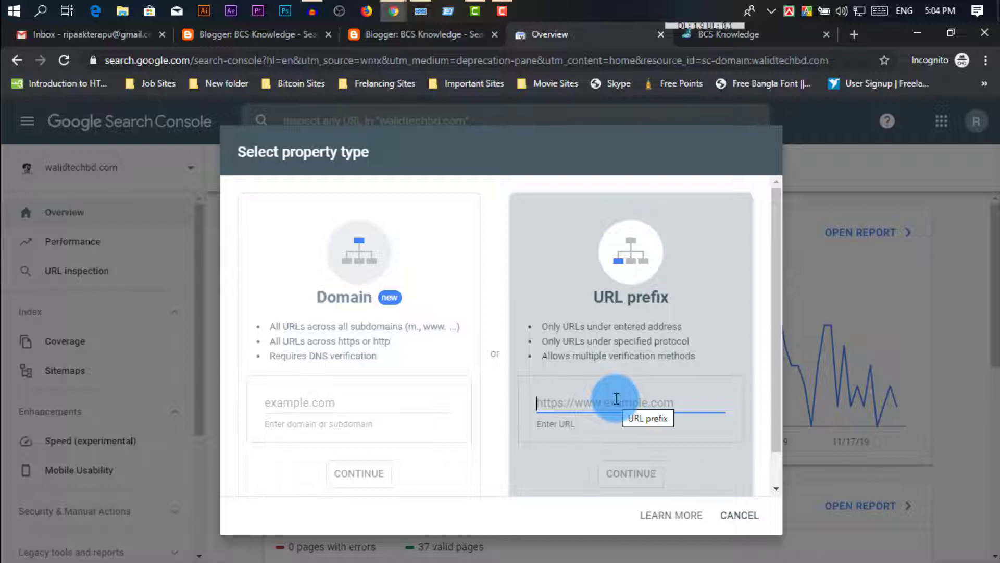
pyautogui.hotkey('ctrl', 'v')
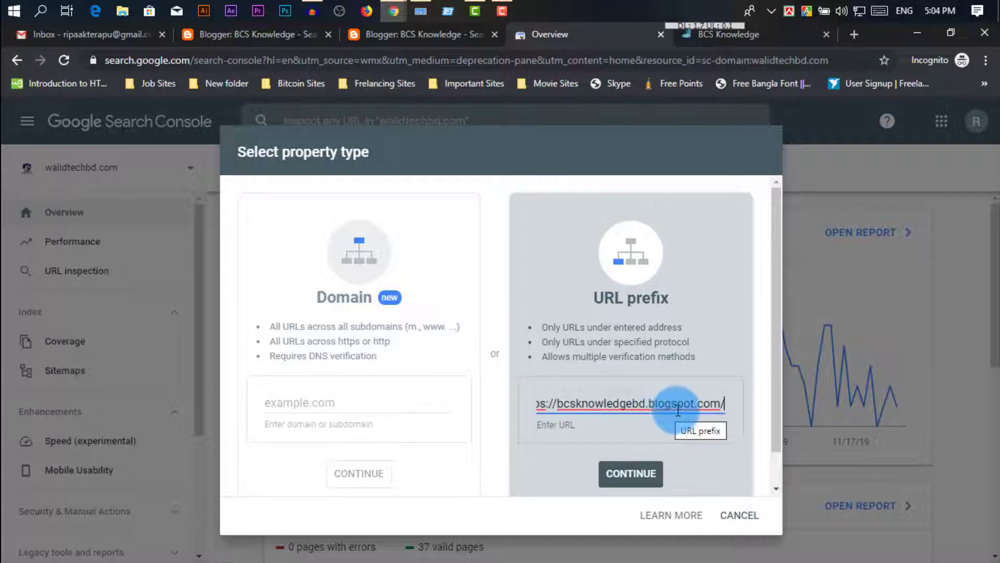
pyautogui.moveTo(721, 402); pyautogui.dragTo(738, 403)
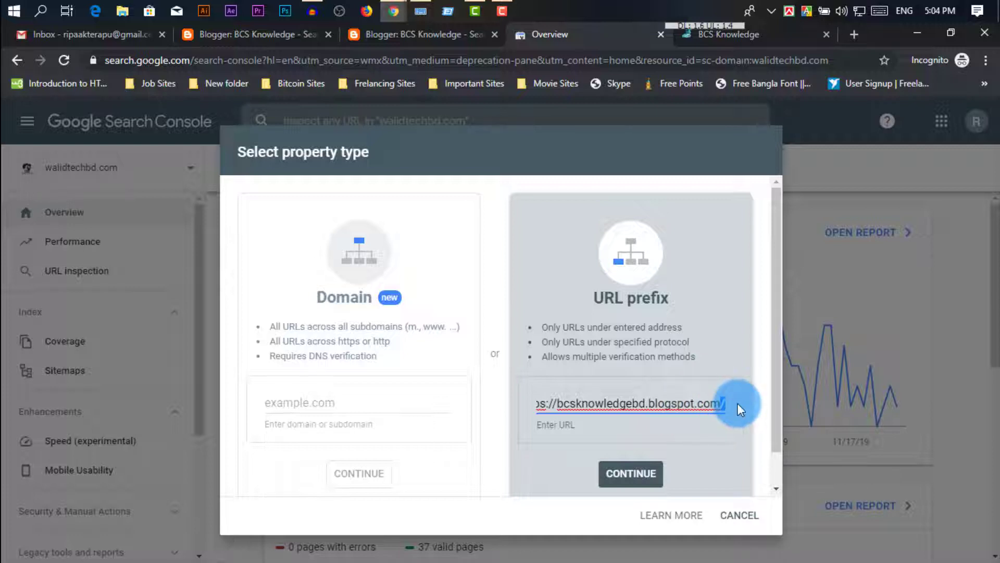
pyautogui.press('BackSpace')
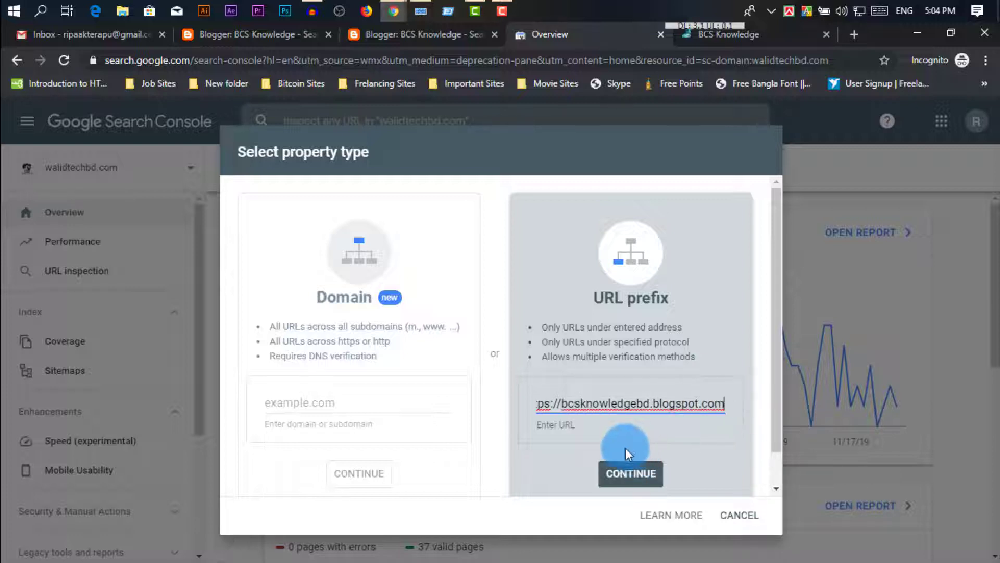
pyautogui.moveTo(608, 402); pyautogui.dragTo(521, 398)
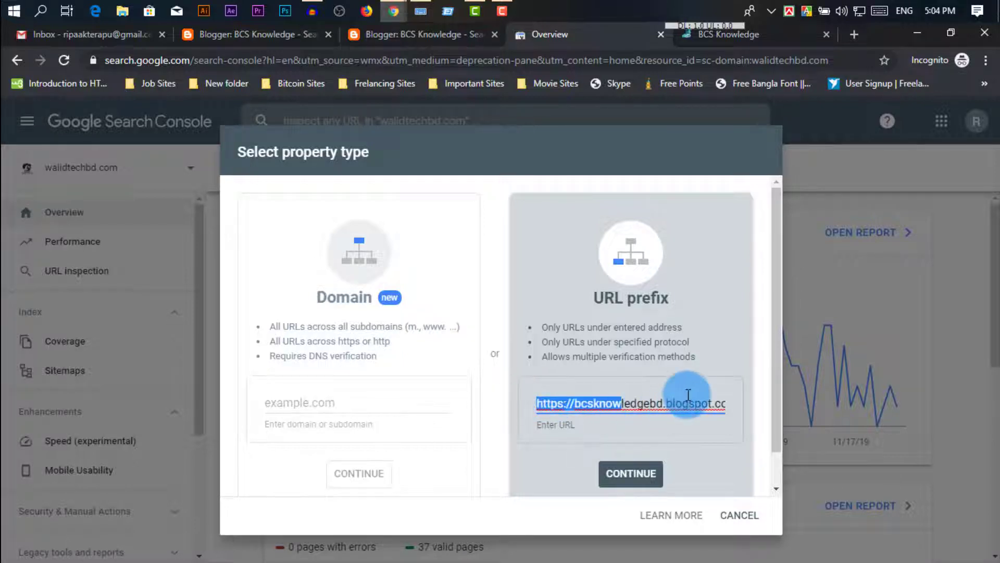
pyautogui.click(617, 424)
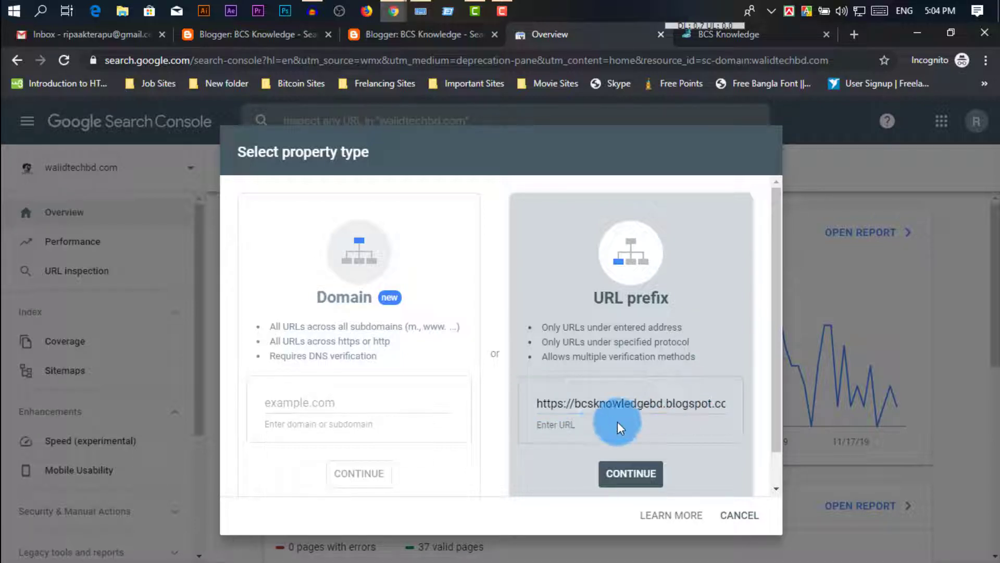
pyautogui.click(644, 474)
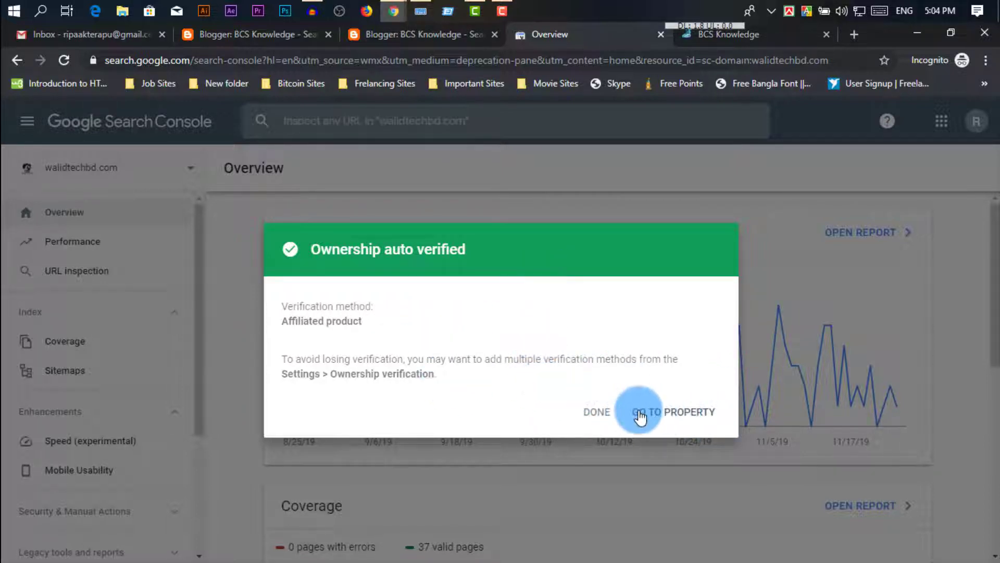
pyautogui.click(671, 412)
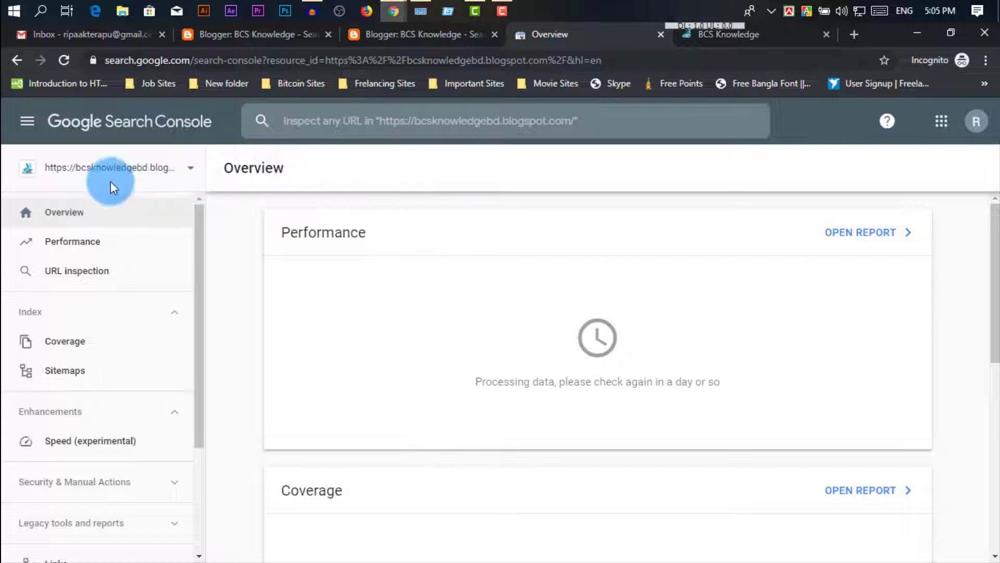
pyautogui.click(144, 169)
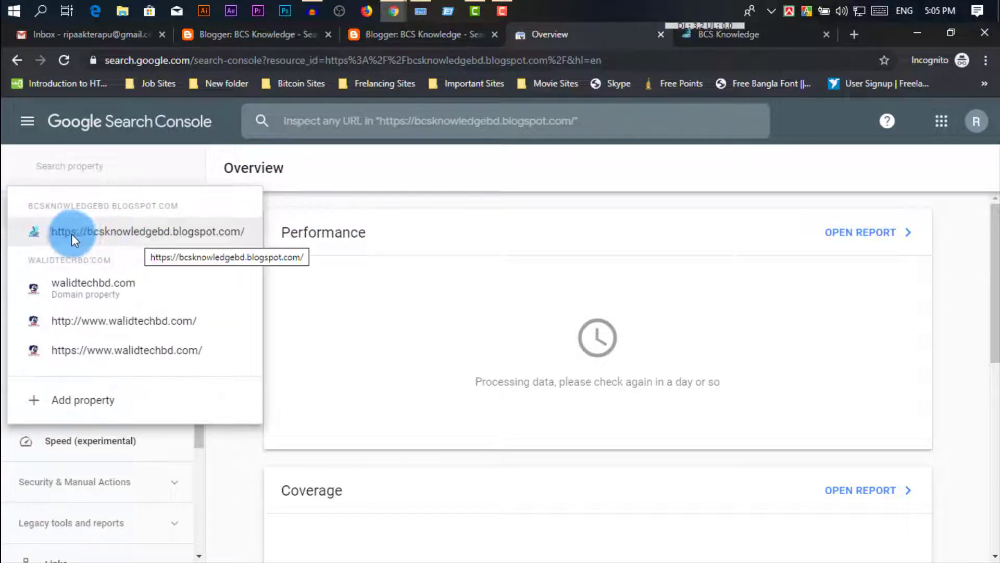
pyautogui.click(182, 230)
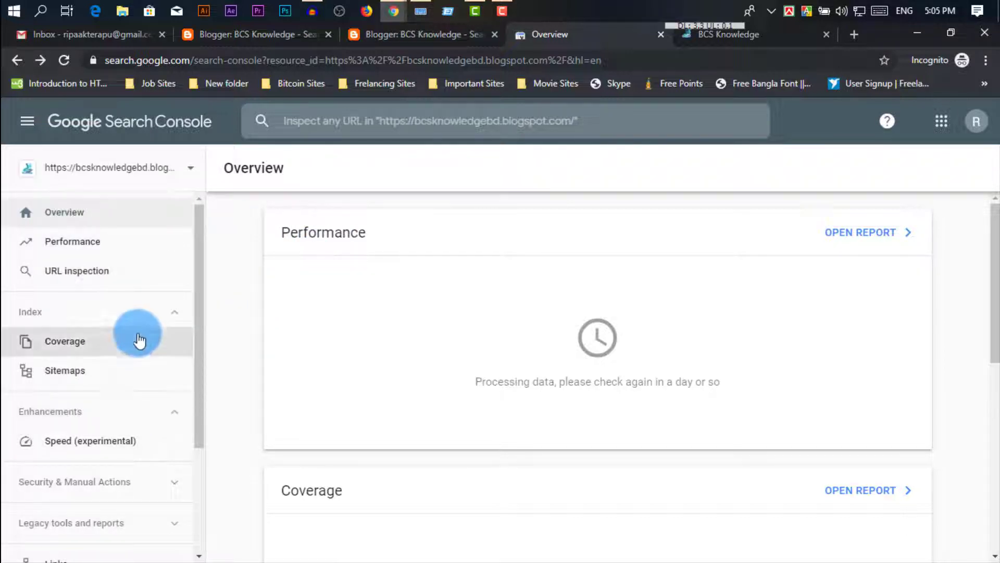
# - Look over the new property's overview and open the ownership verification details in its settings
pyautogui.scroll(-3, 134, 427)
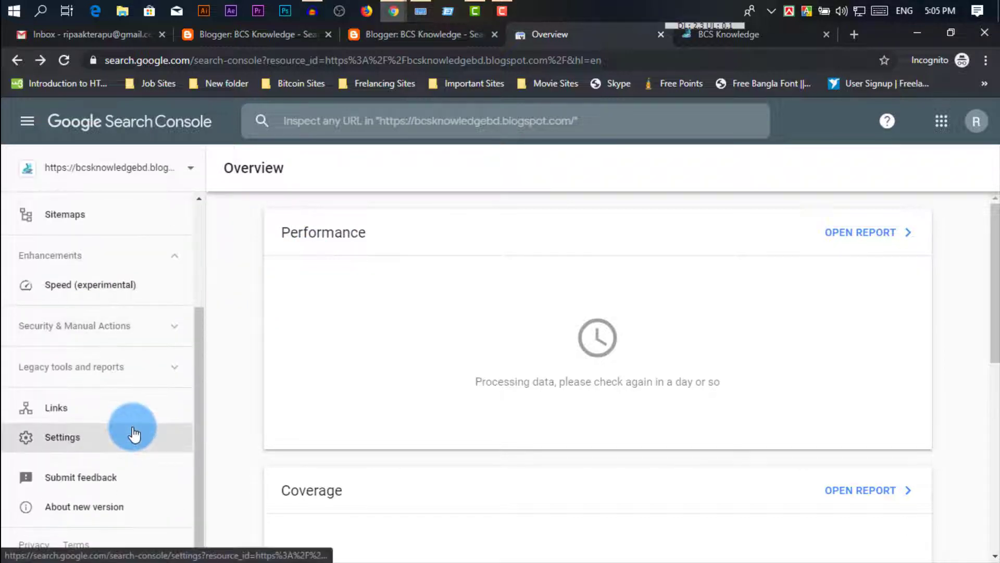
pyautogui.scroll(3, 136, 428)
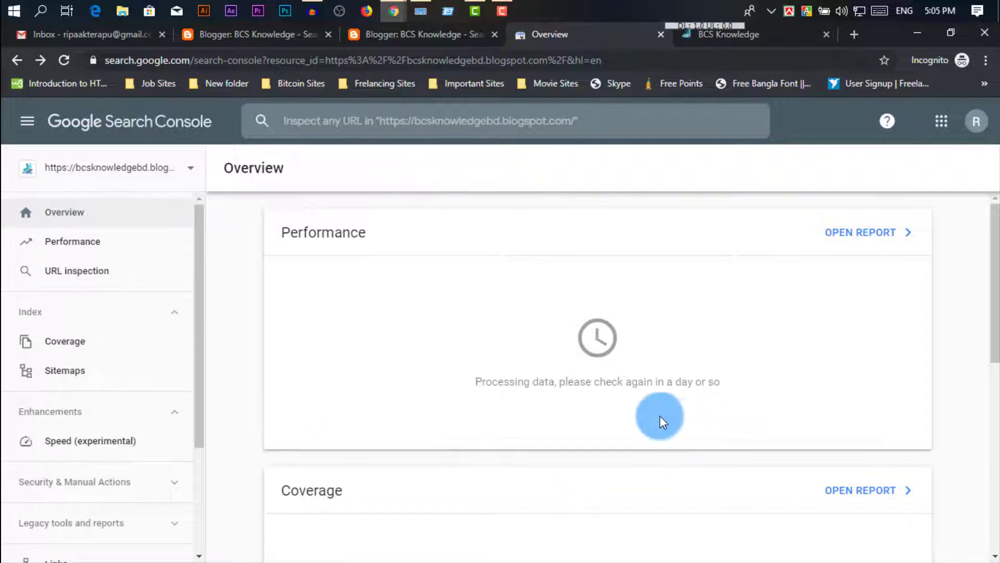
pyautogui.scroll(-8, 659, 415)
pyautogui.scroll(4, 655, 419)
pyautogui.scroll(4, 655, 419)
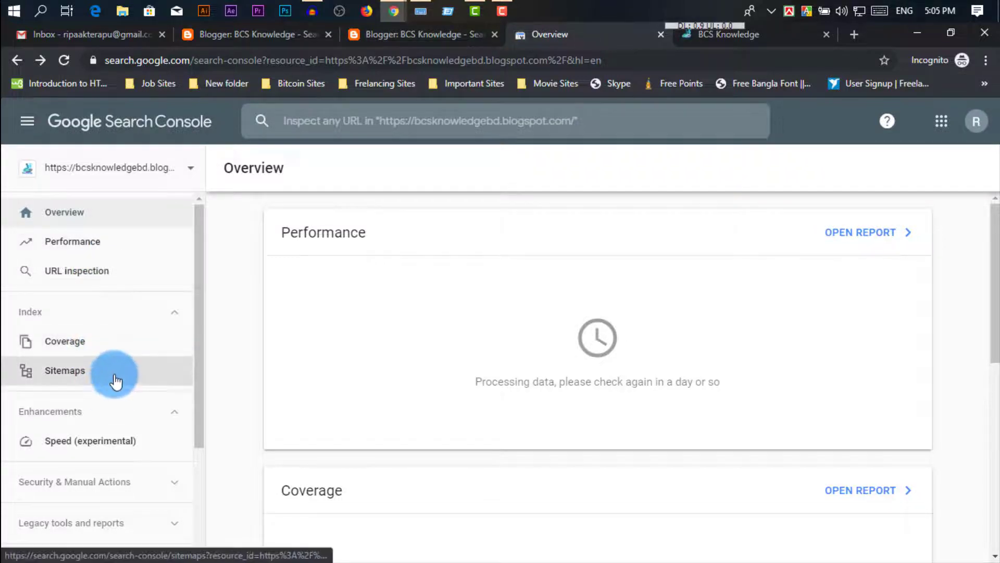
pyautogui.scroll(-3, 115, 383)
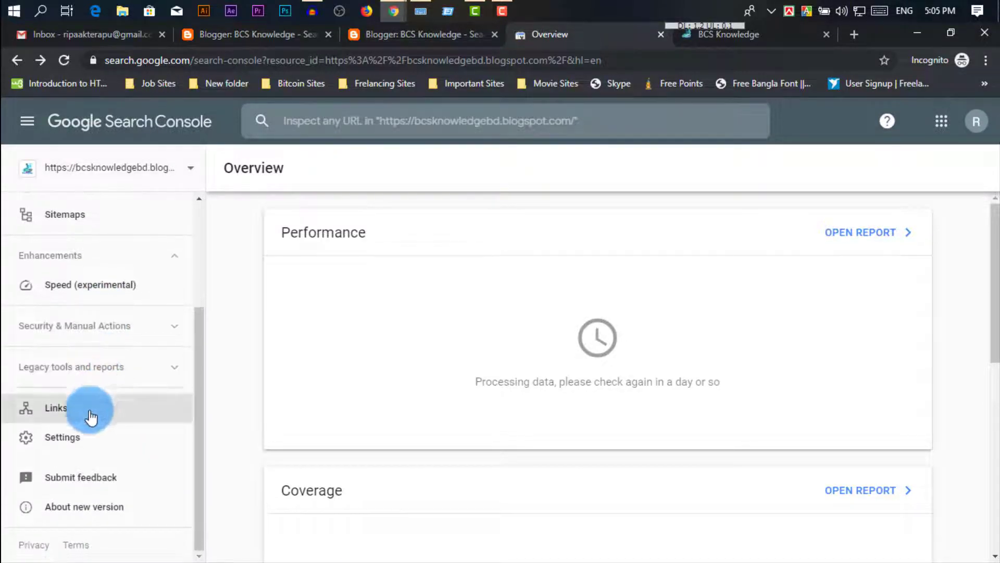
pyautogui.click(90, 439)
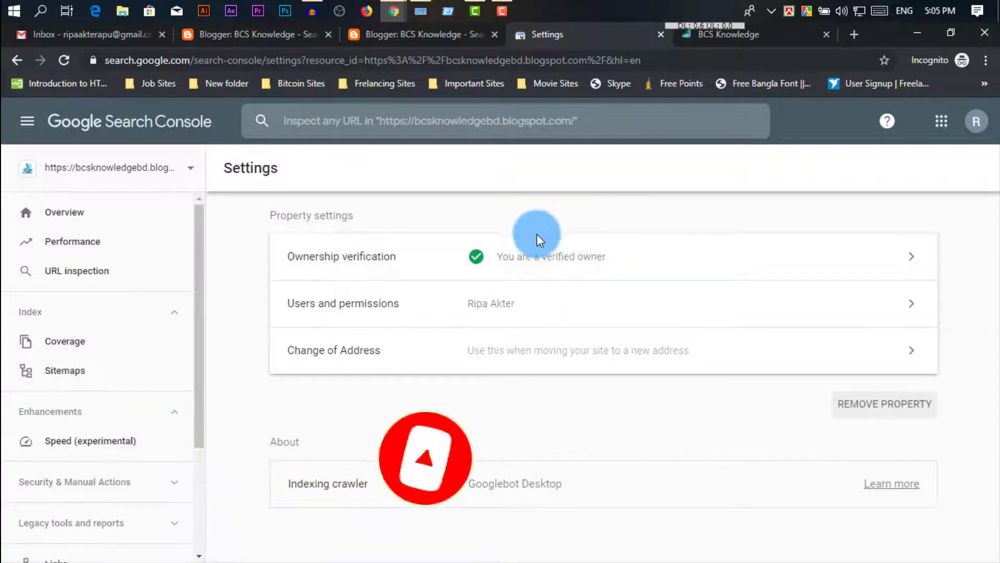
pyautogui.click(532, 245)
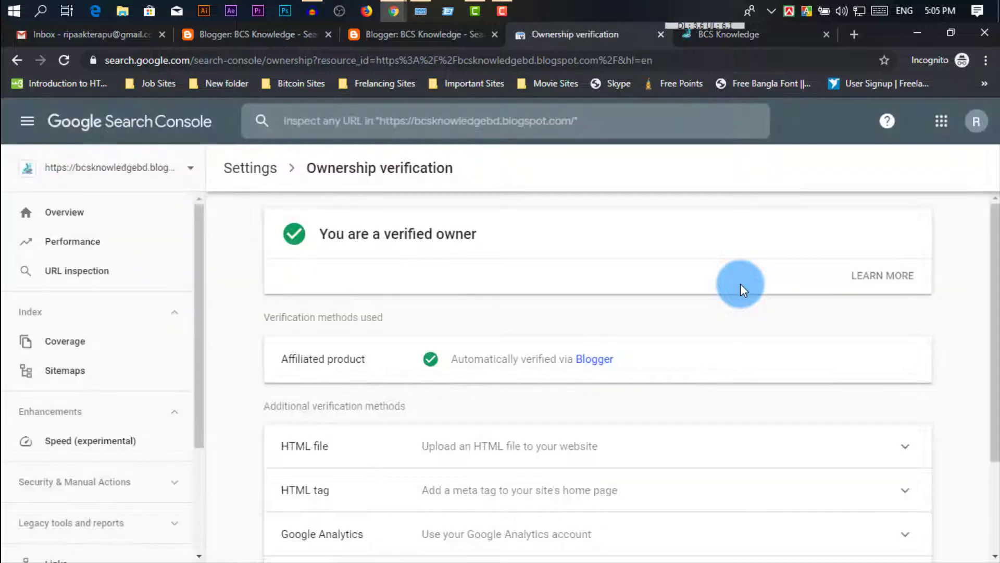
# - Expand the HTML tag option among the additional verification methods and inspect its meta tag
pyautogui.scroll(-3, 505, 386)
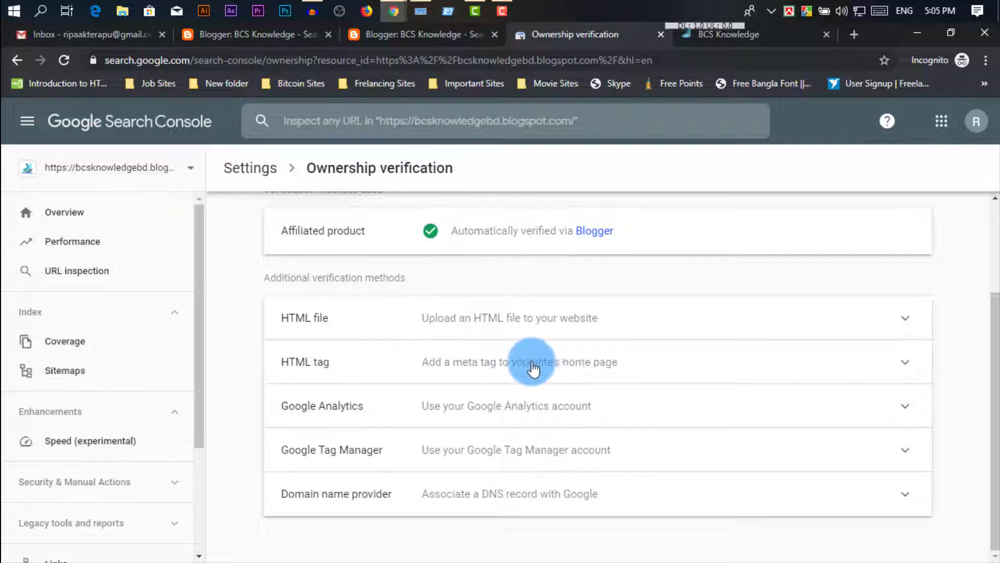
pyautogui.click(568, 363)
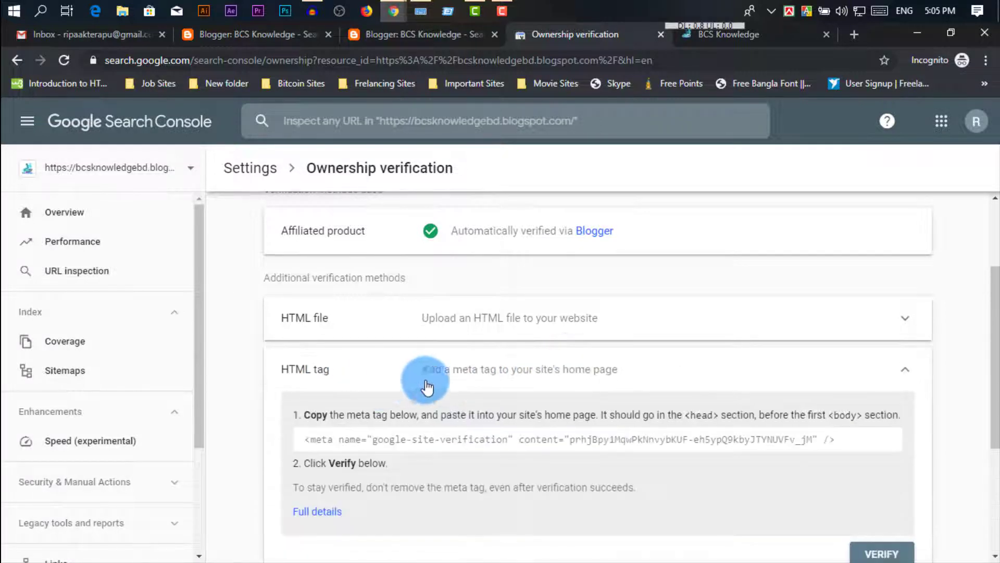
pyautogui.scroll(-2, 654, 405)
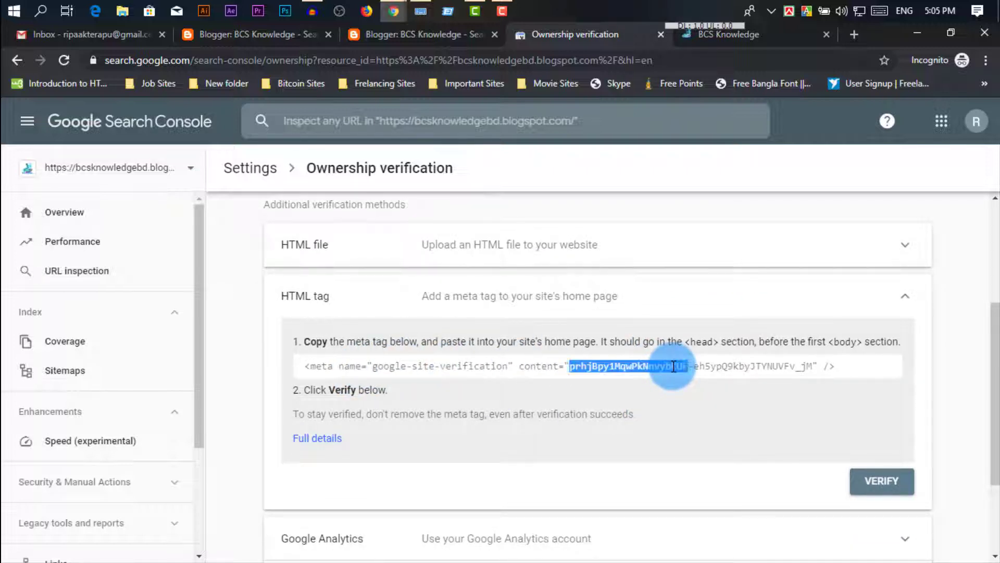
pyautogui.tripleClick(673, 366)
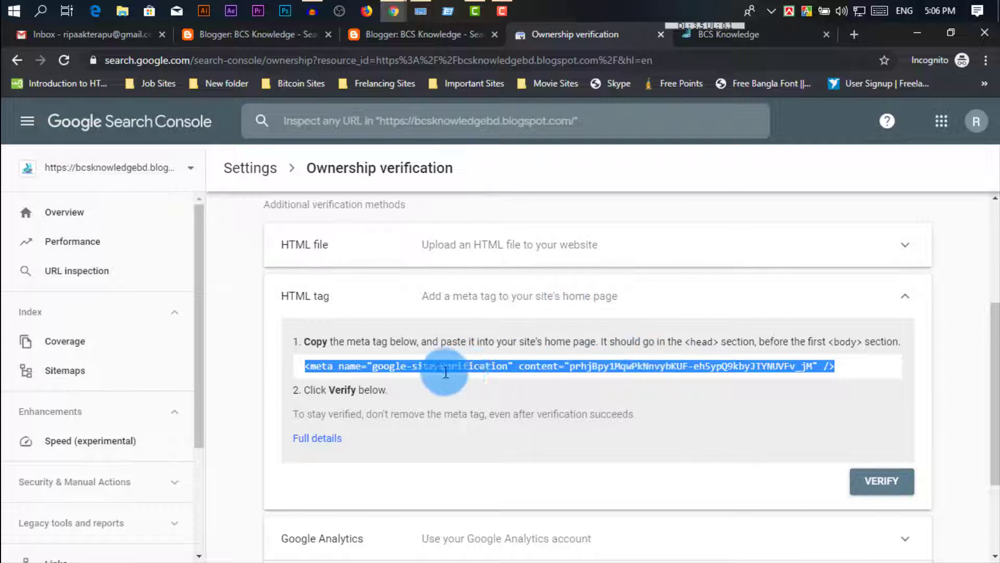
pyautogui.click(535, 364)
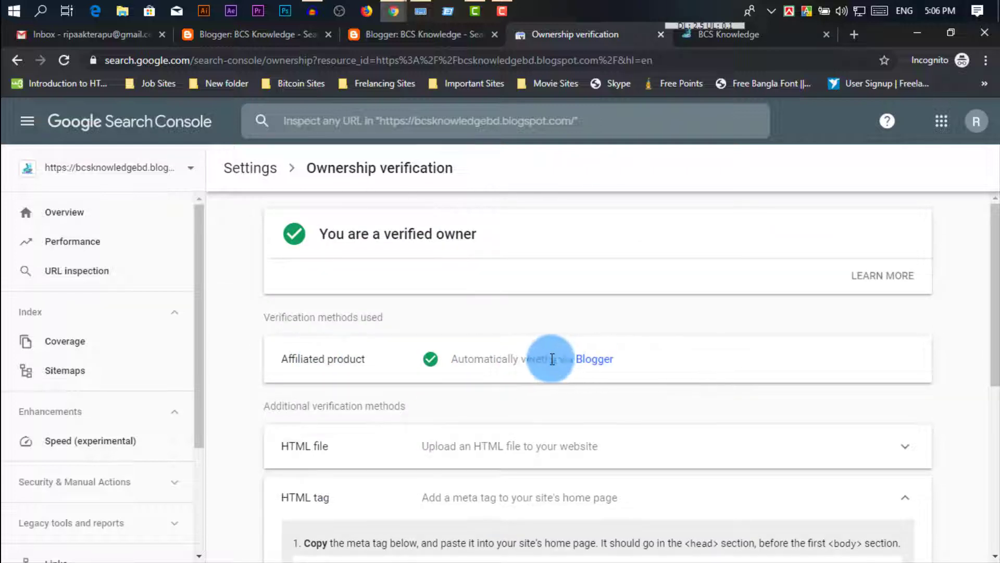
# - Copy the complete google-site-verification meta tag from the HTML tag method
pyautogui.scroll(-4, 514, 351)
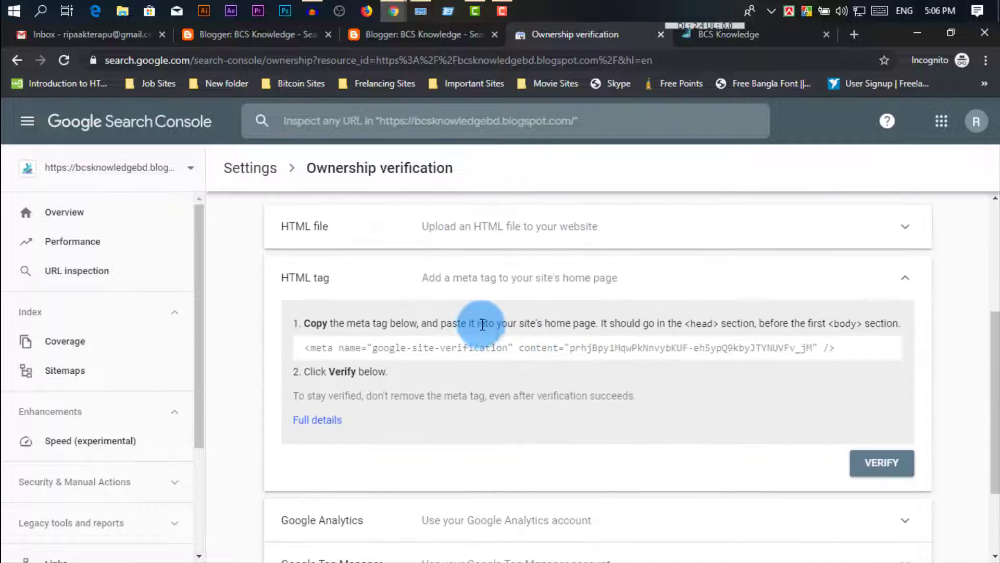
pyautogui.click(415, 342)
pyautogui.hotkey('ctrl', 'c')
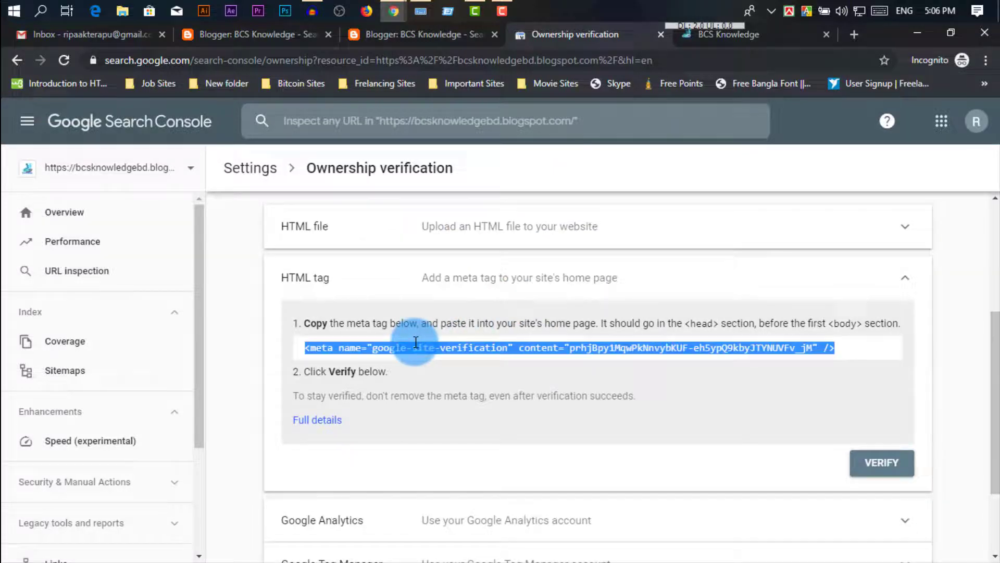
pyautogui.click(441, 352)
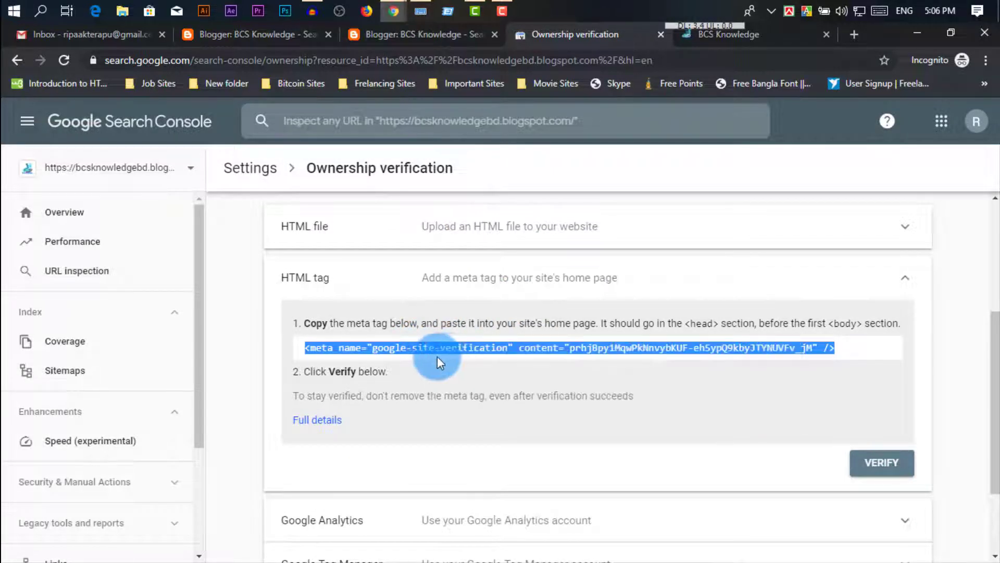
pyautogui.click(418, 349)
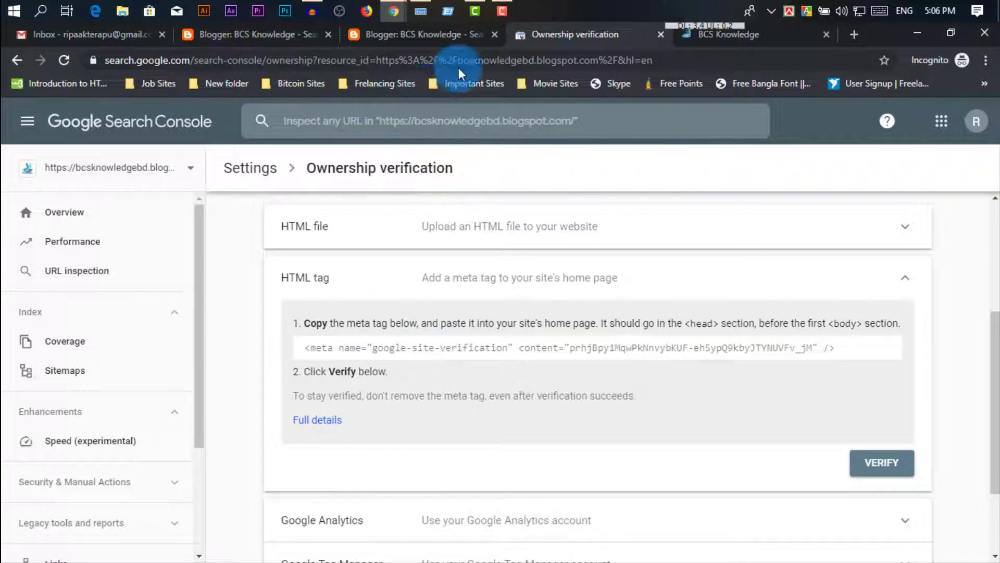
# - Switch to Blogger and open the BCS Knowledge blog's theme for HTML editing
pyautogui.click(411, 37)
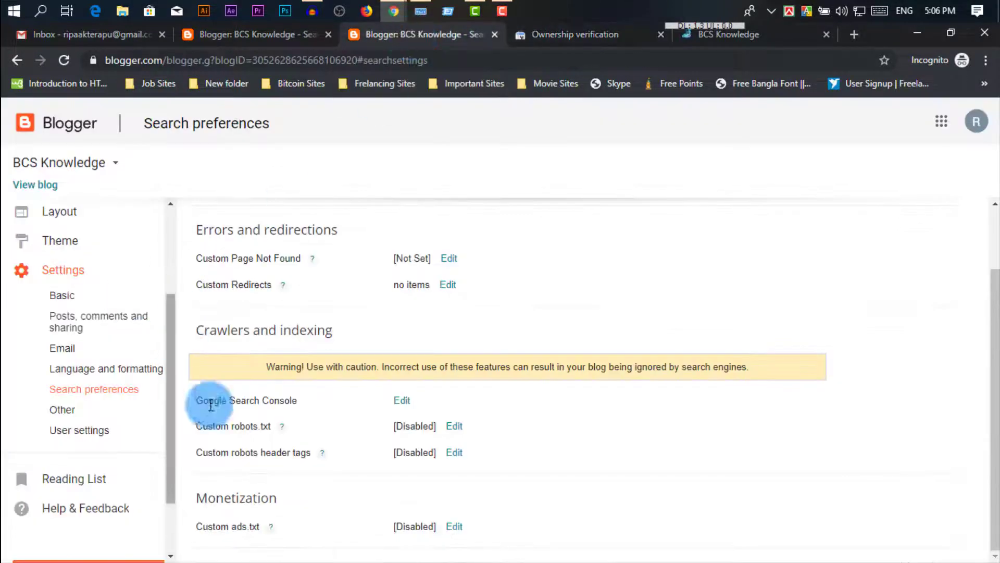
pyautogui.scroll(1, 401, 399)
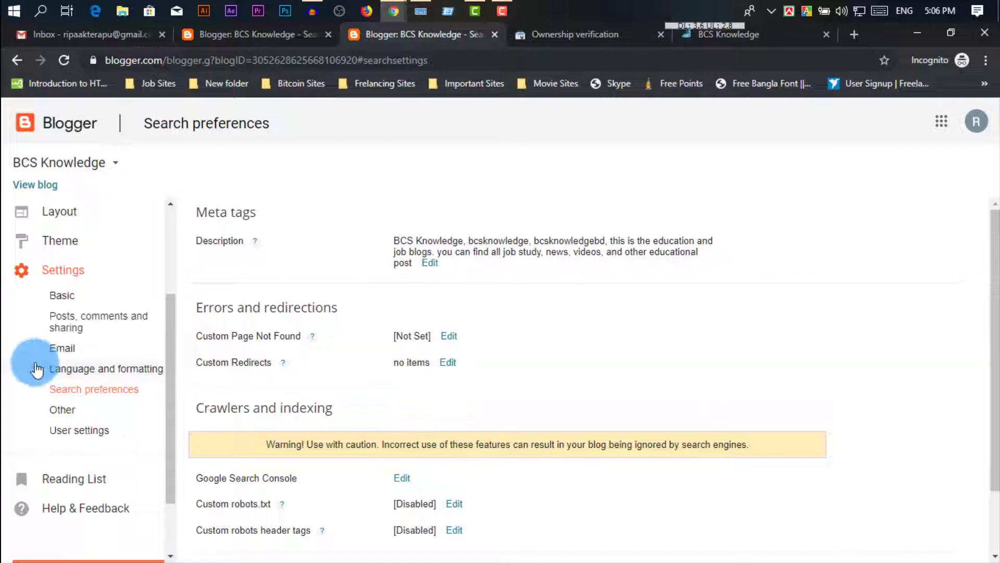
pyautogui.scroll(3, 94, 407)
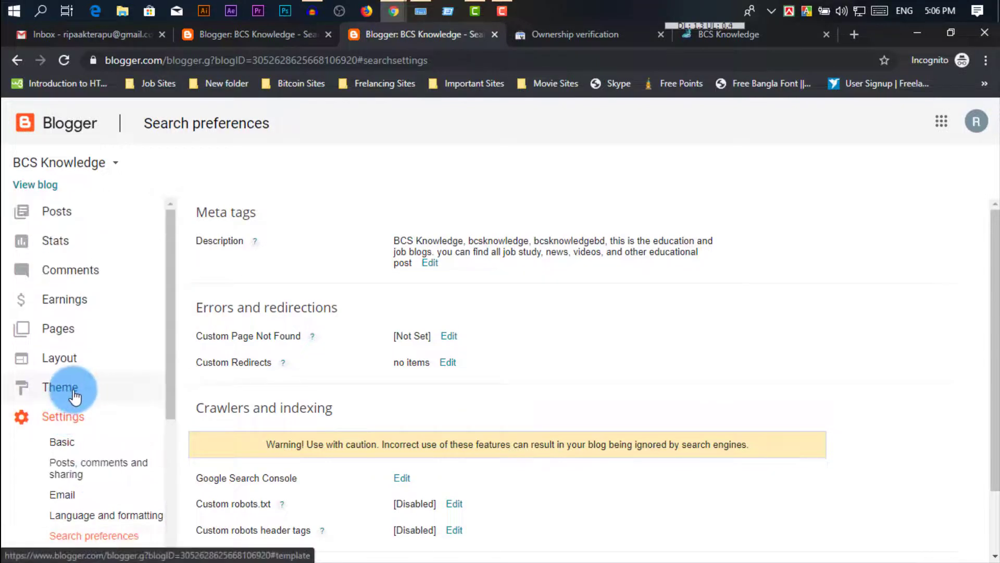
pyautogui.click(75, 396)
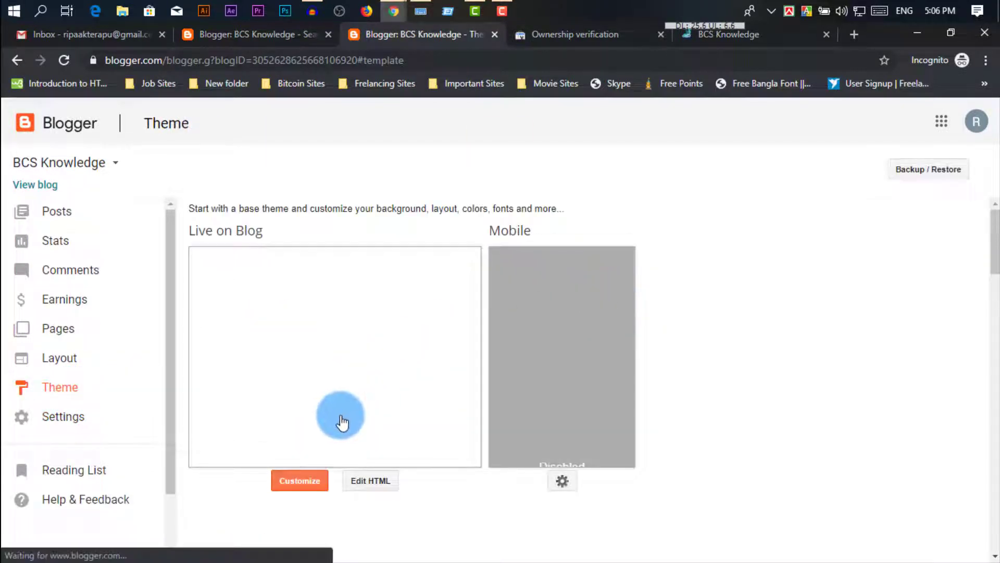
pyautogui.scroll(-2, 342, 384)
pyautogui.scroll(2, 292, 346)
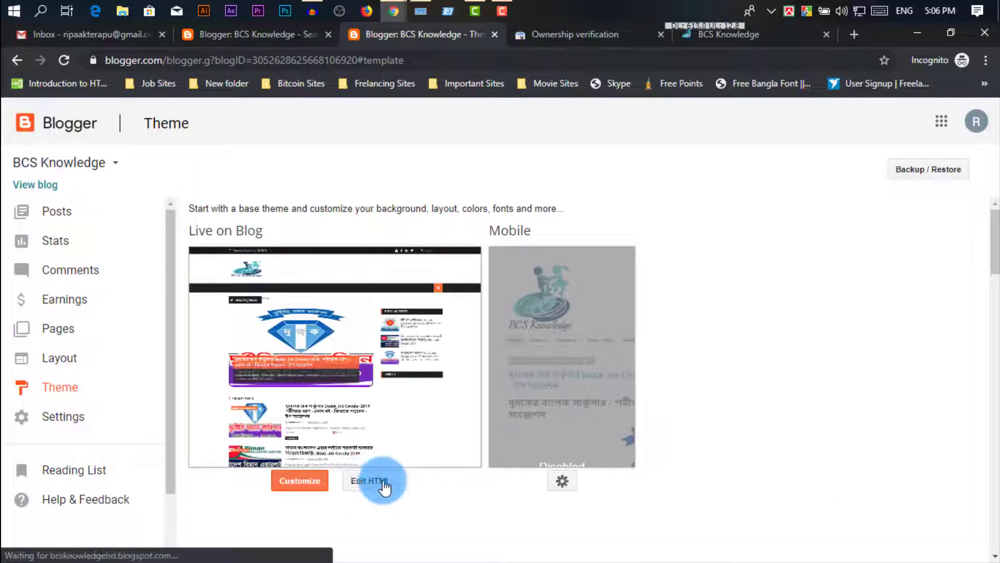
pyautogui.click(369, 482)
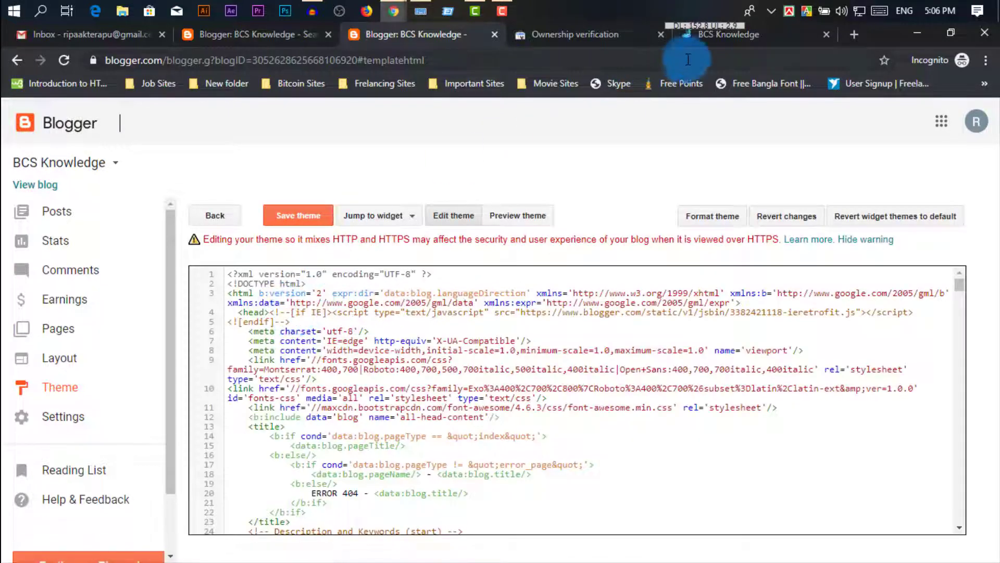
# - Recheck the meta tag placement instructions in Search Console and add two empty lines after <![endif]--> in the theme's head section
pyautogui.click(596, 39)
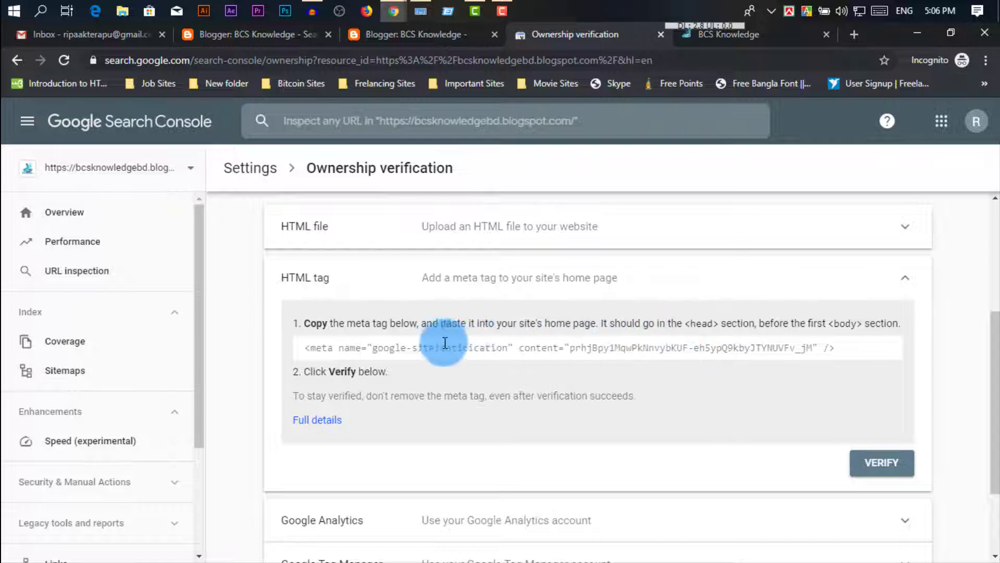
pyautogui.click(420, 35)
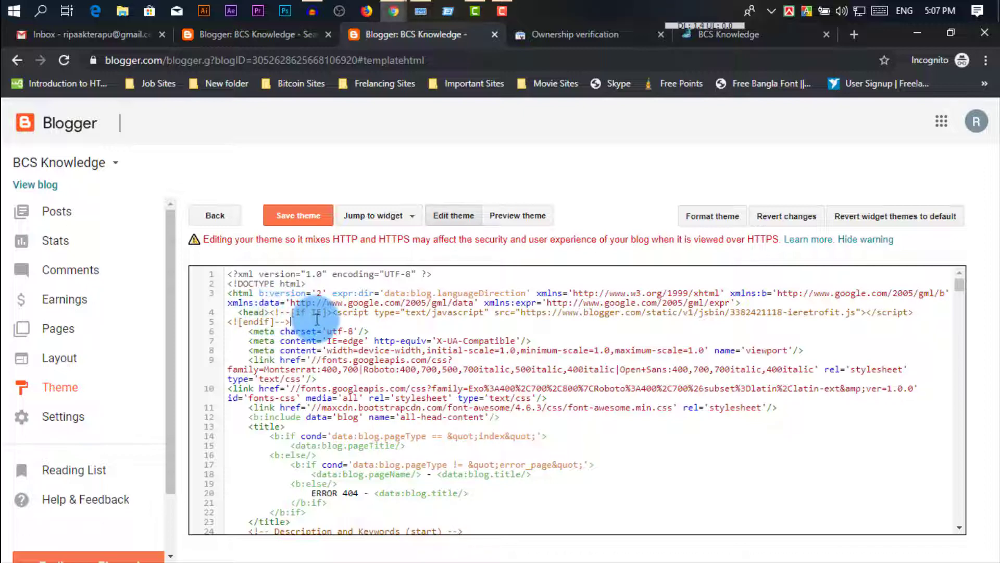
pyautogui.click(295, 323)
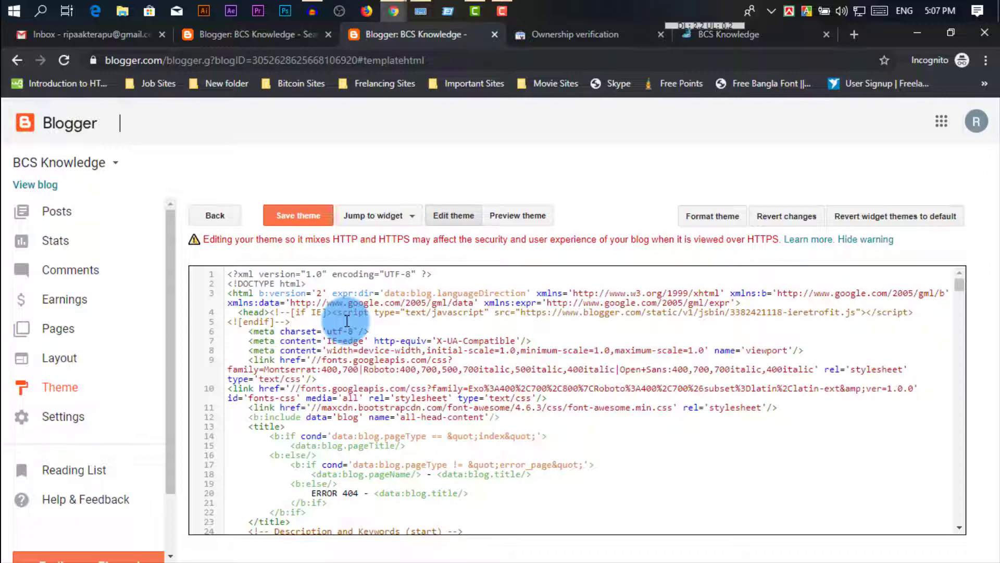
pyautogui.press('Return')
pyautogui.press('Return')
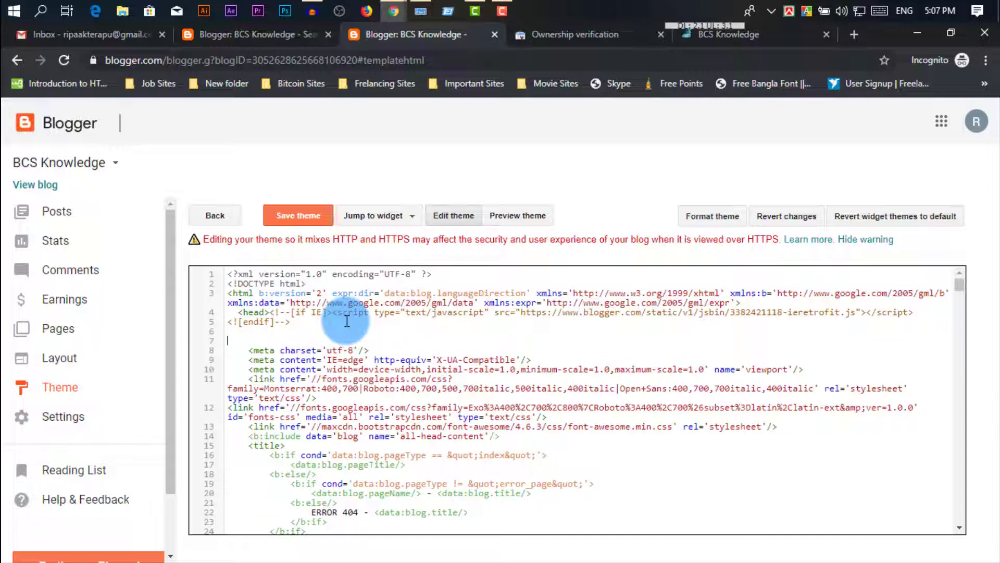
# - Paste the google-site-verification meta tag on the first empty line below <![endif]--> in the theme's head section
pyautogui.scroll(-3, 331, 359)
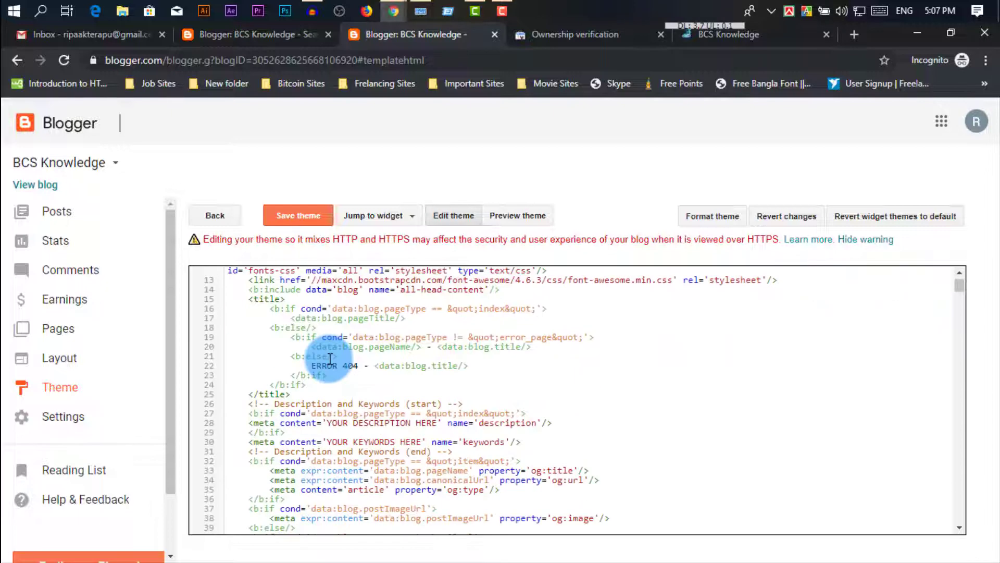
pyautogui.scroll(-5, 330, 358)
pyautogui.scroll(5, 330, 362)
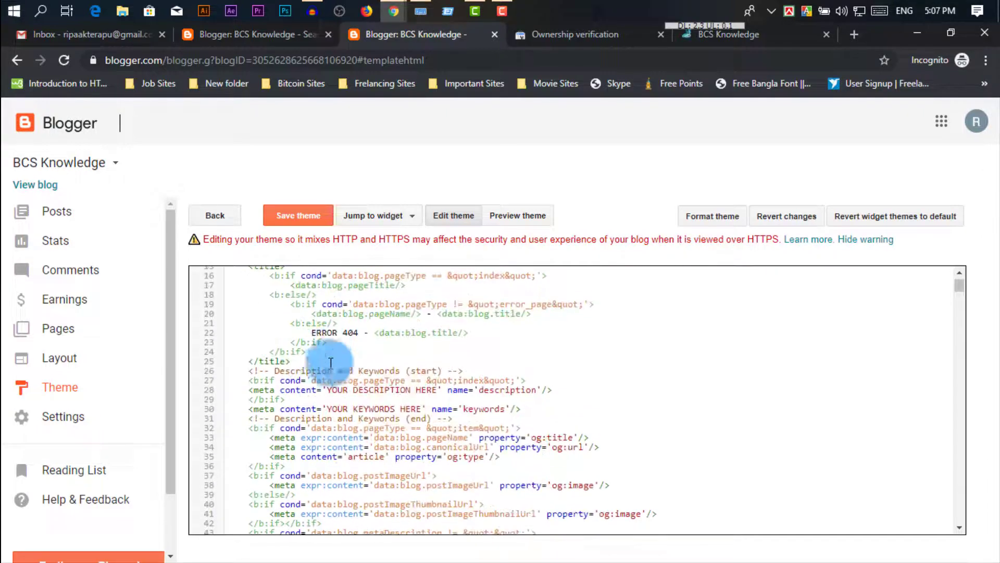
pyautogui.scroll(-2, 334, 401)
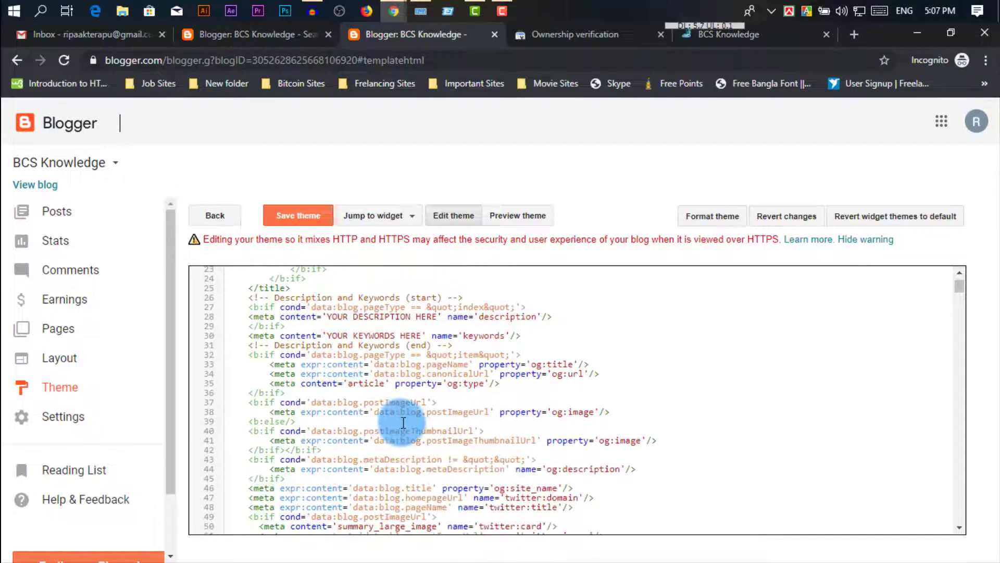
pyautogui.scroll(4, 403, 422)
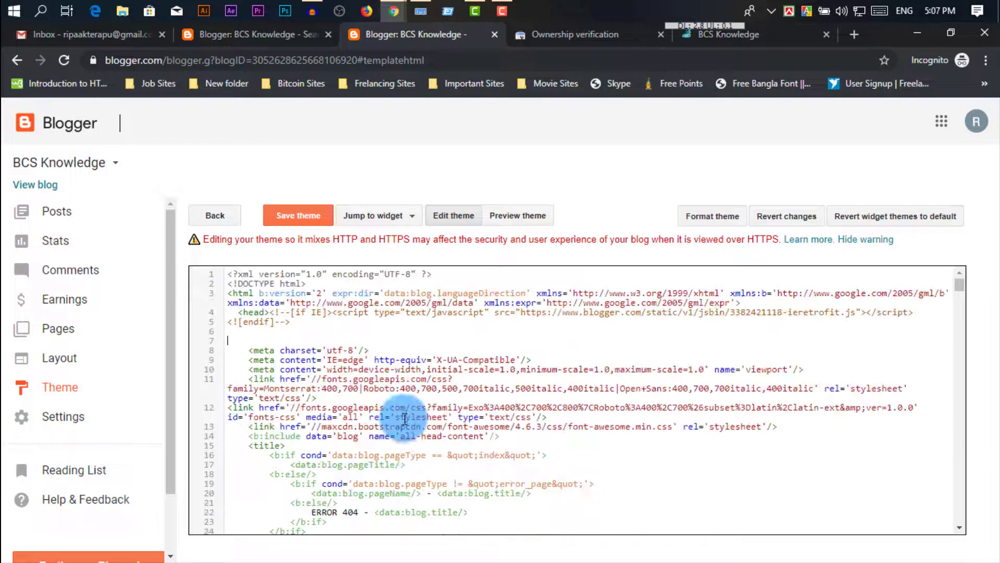
pyautogui.click(249, 313)
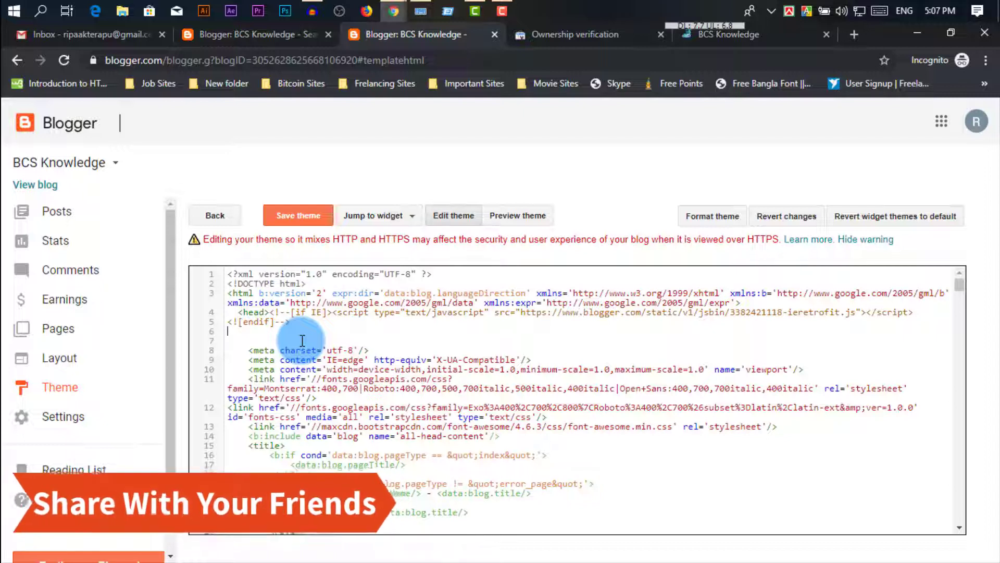
pyautogui.hotkey('ctrl', 'v')
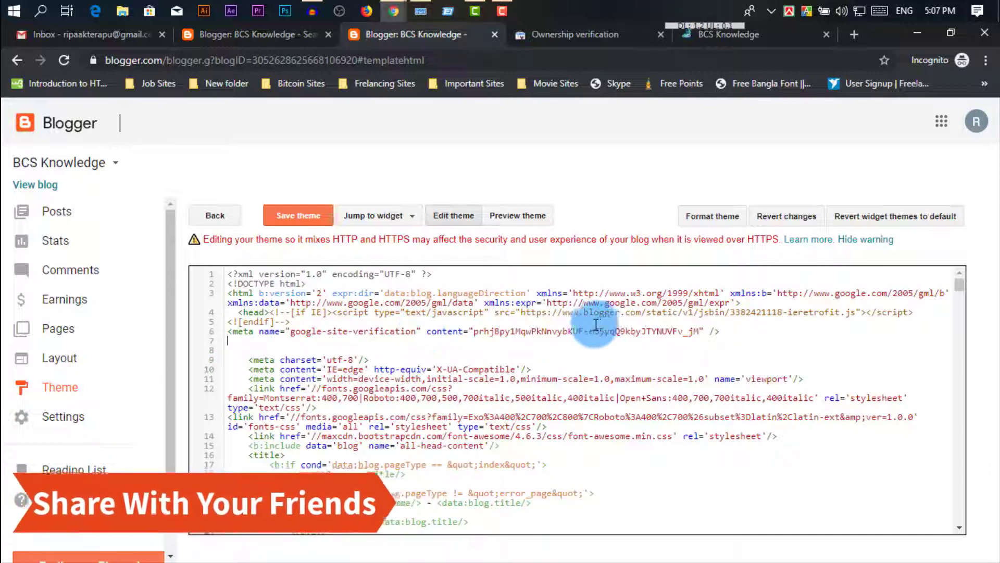
# - Check the pasted verification tag, save the theme and return to the blog's Theme page
pyautogui.click(572, 324)
pyautogui.moveTo(290, 331); pyautogui.dragTo(561, 333)
pyautogui.click(563, 333)
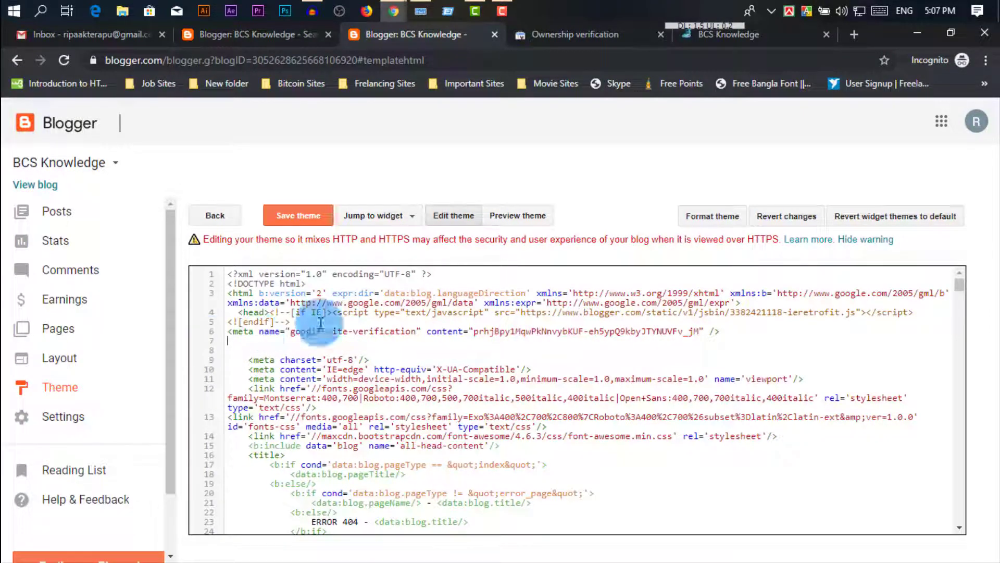
pyautogui.click(299, 221)
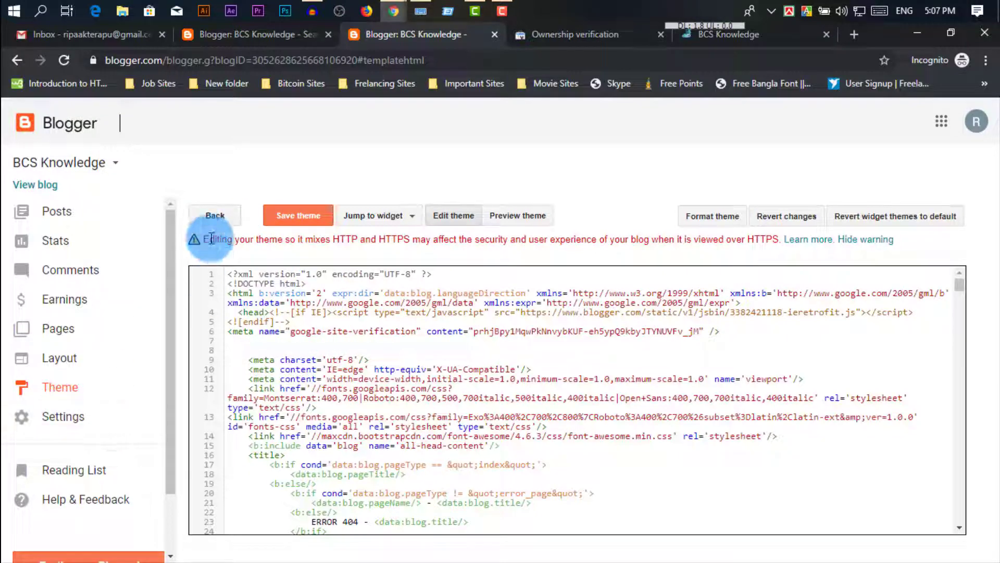
pyautogui.click(58, 386)
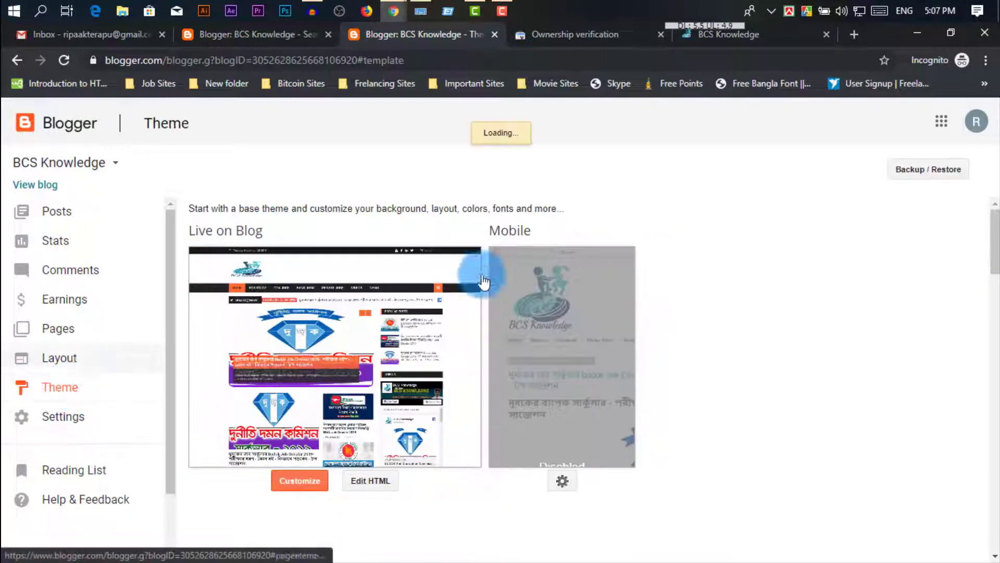
# - Verify ownership in Search Console with the HTML tag method and review the used and additional verification methods
pyautogui.click(573, 35)
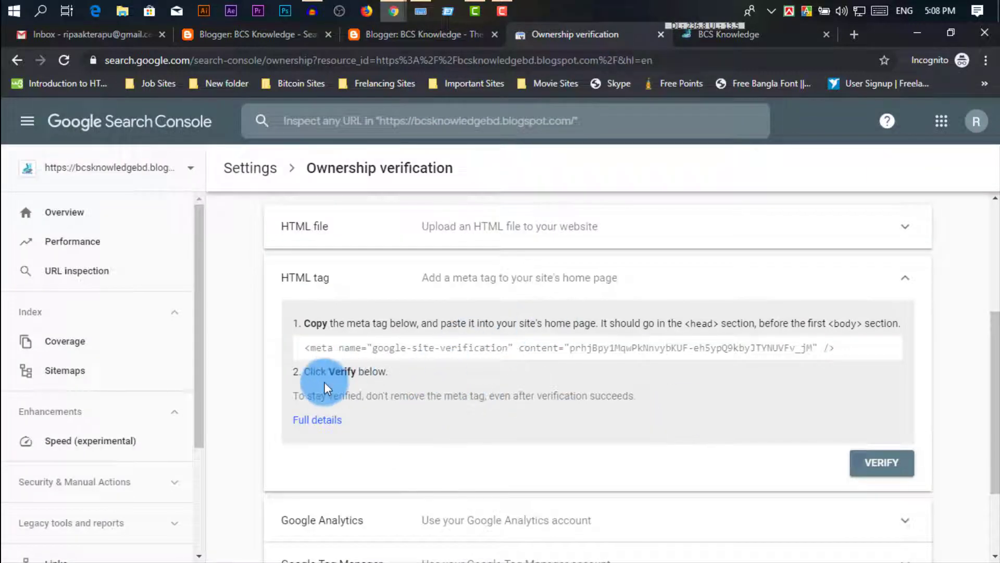
pyautogui.click(880, 462)
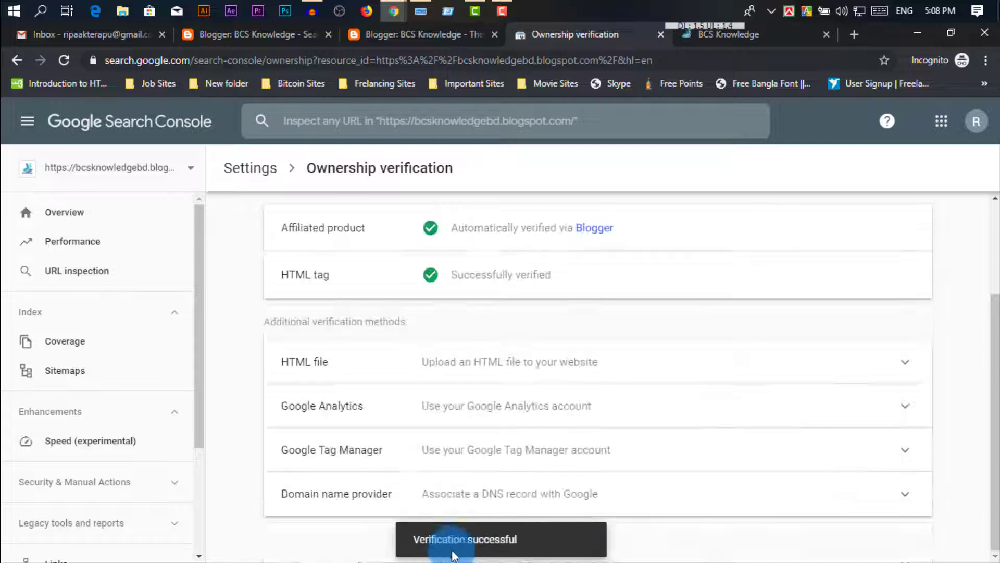
pyautogui.scroll(2, 484, 317)
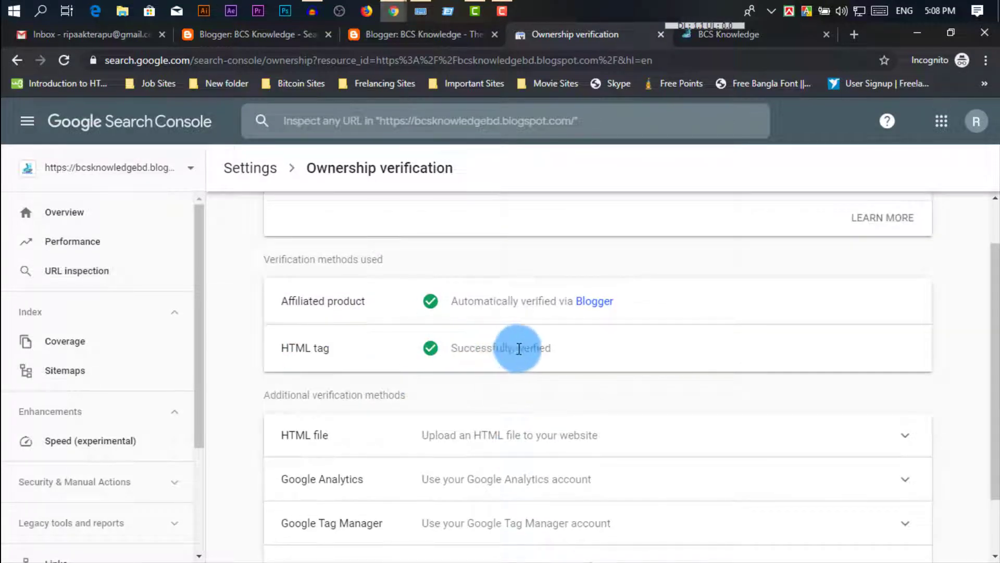
pyautogui.moveTo(463, 298); pyautogui.dragTo(494, 298)
pyautogui.click(543, 304)
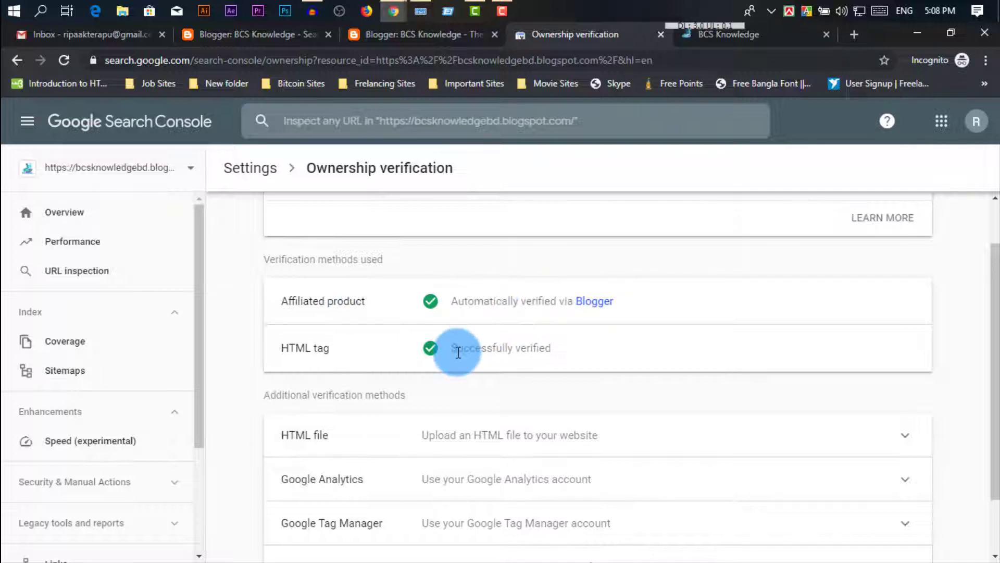
pyautogui.moveTo(456, 346); pyautogui.dragTo(538, 348)
pyautogui.click(583, 348)
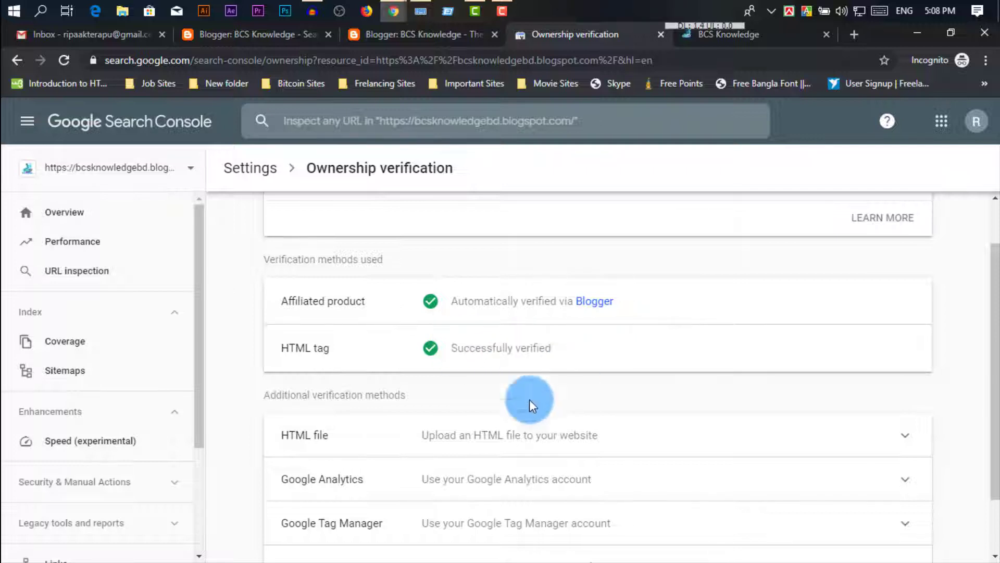
pyautogui.scroll(-2, 530, 399)
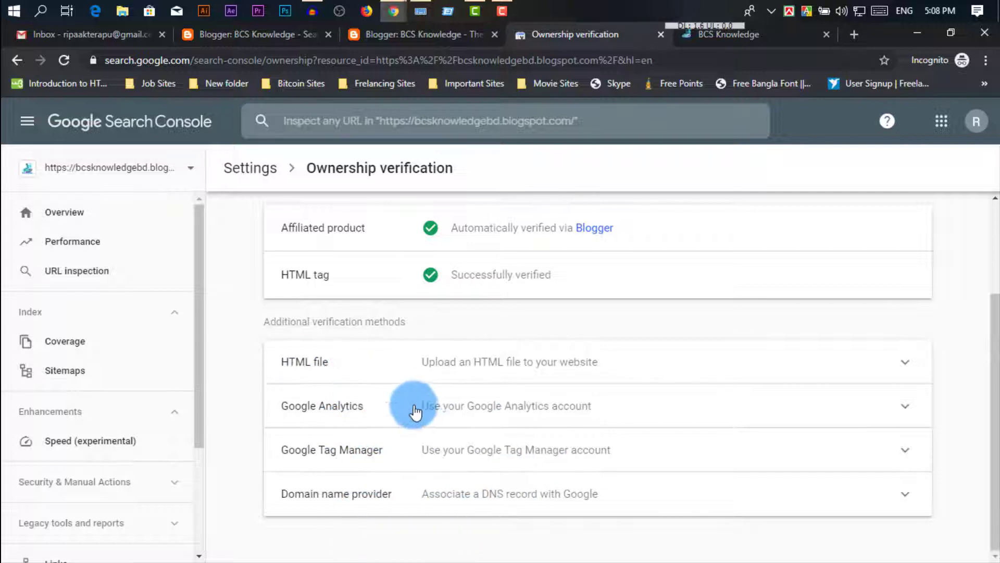
pyautogui.scroll(2, 370, 409)
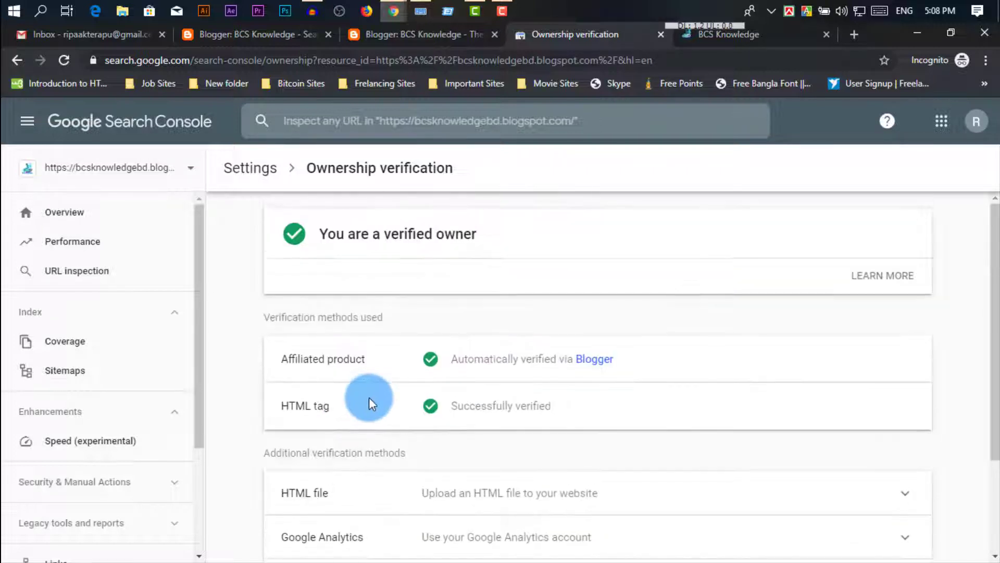
# - Go to the property's overview, look through the available report sections and open the Sitemaps page
pyautogui.click(73, 212)
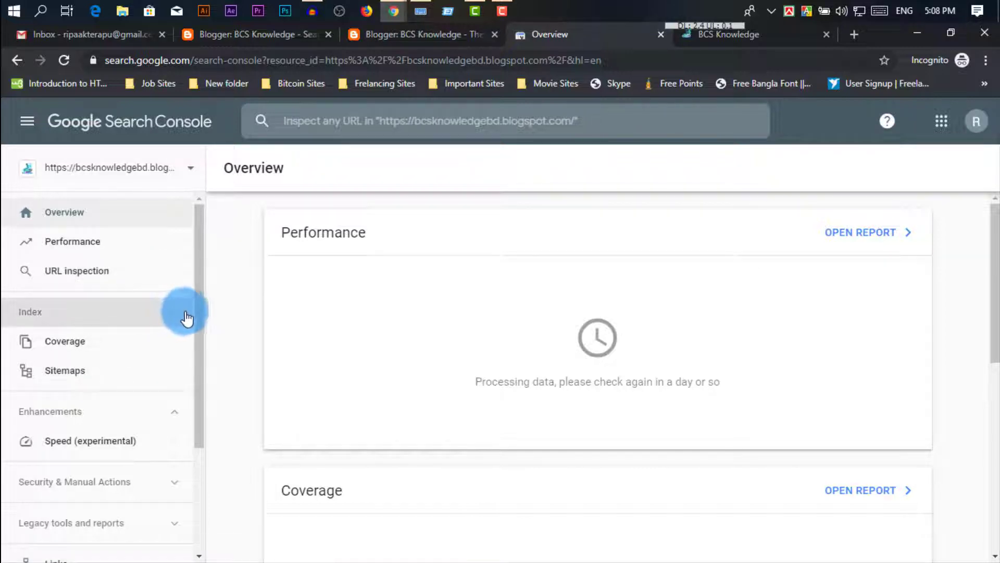
pyautogui.scroll(-1, 115, 383)
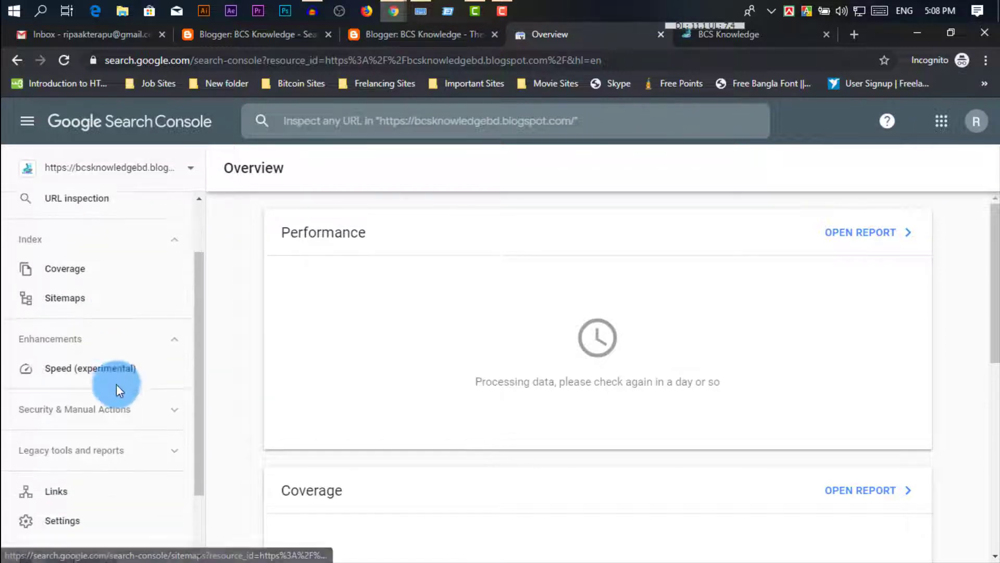
pyautogui.scroll(1, 123, 384)
pyautogui.scroll(-2, 107, 409)
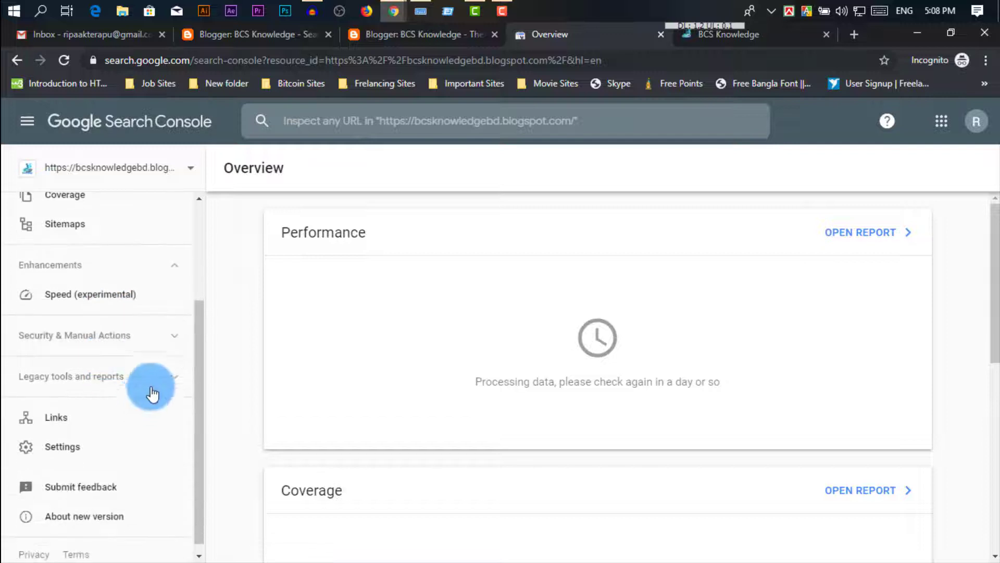
pyautogui.scroll(2, 105, 338)
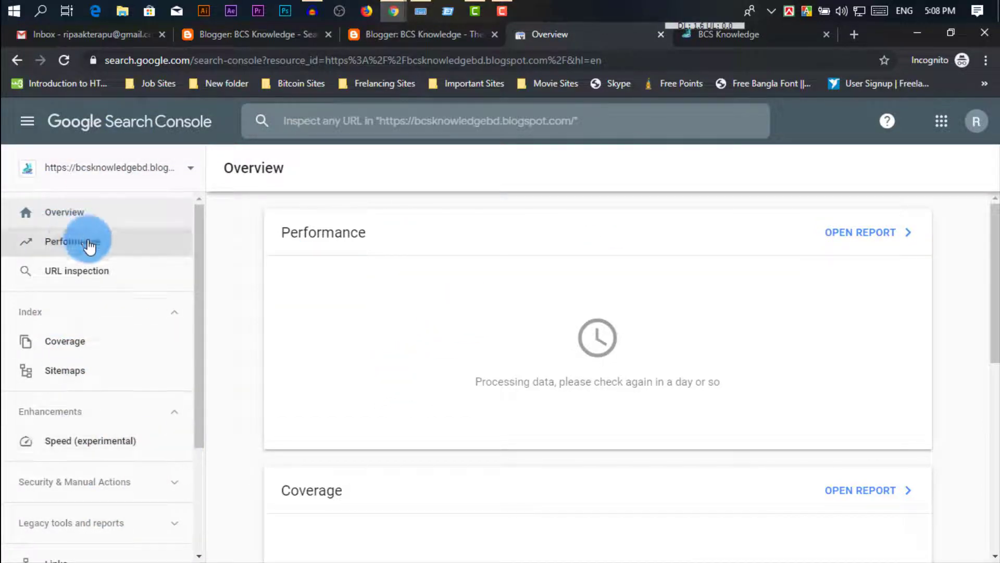
pyautogui.scroll(-3, 107, 335)
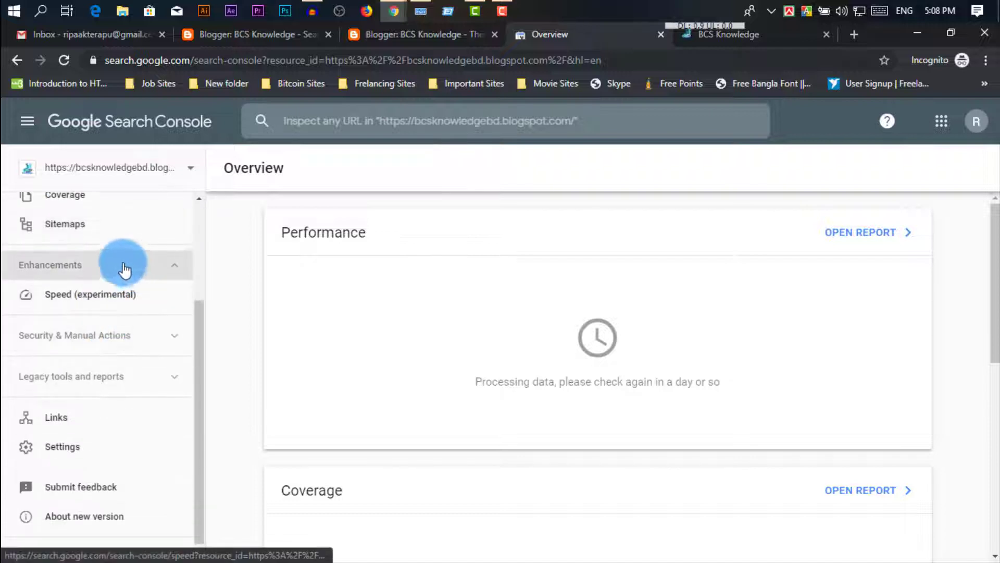
pyautogui.scroll(1, 109, 270)
pyautogui.scroll(2, 94, 272)
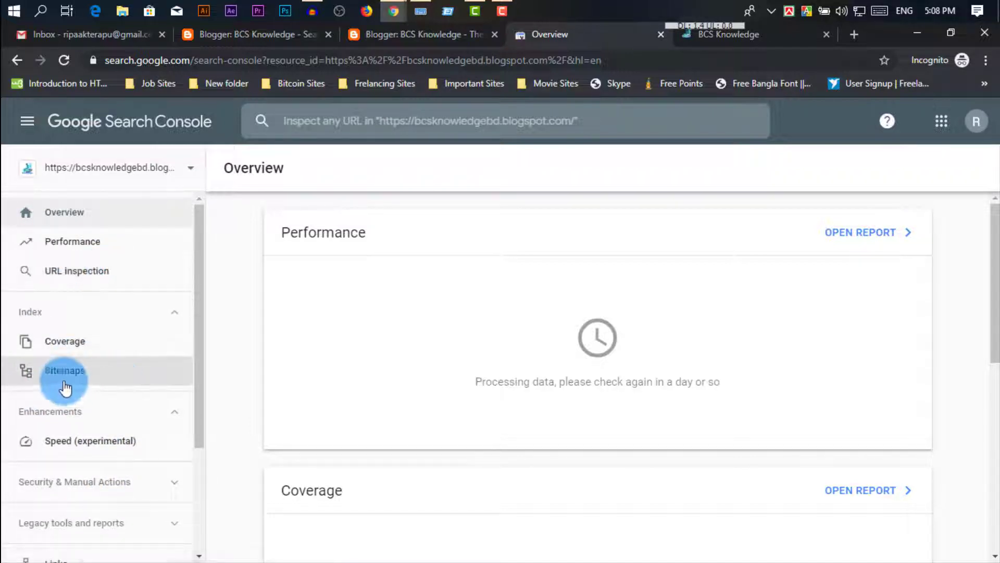
pyautogui.scroll(-3, 116, 424)
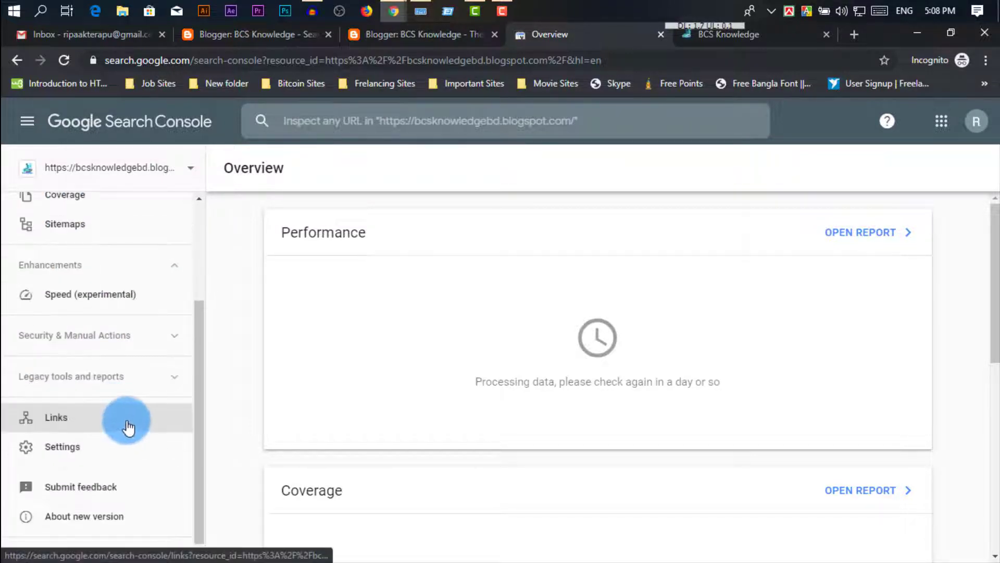
pyautogui.scroll(2, 128, 426)
pyautogui.scroll(1, 115, 401)
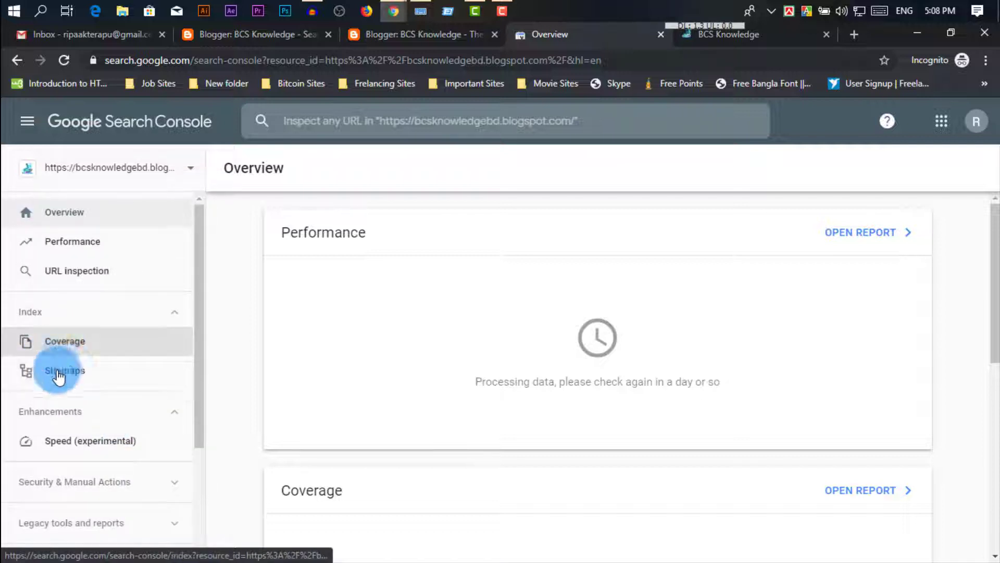
pyautogui.click(86, 373)
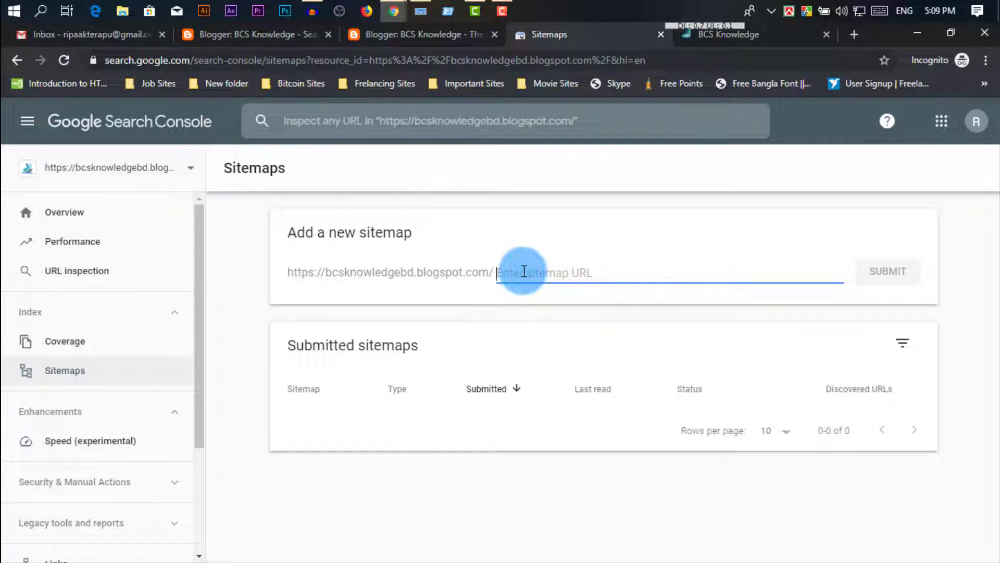
# - Switch to the walidtechbd.com domain property and review its submitted sitemaps as a reference
pyautogui.click(176, 165)
pyautogui.click(151, 291)
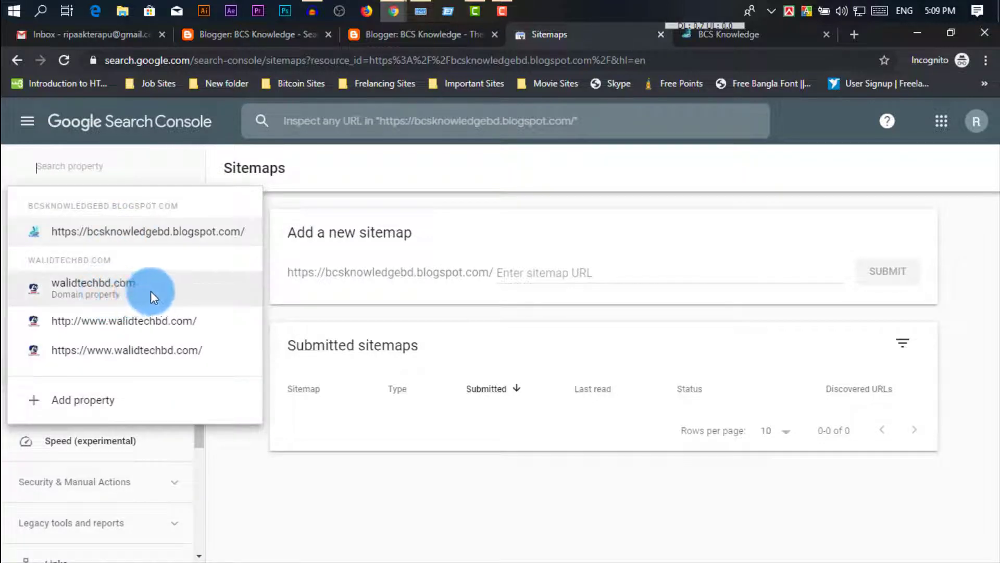
pyautogui.click(168, 292)
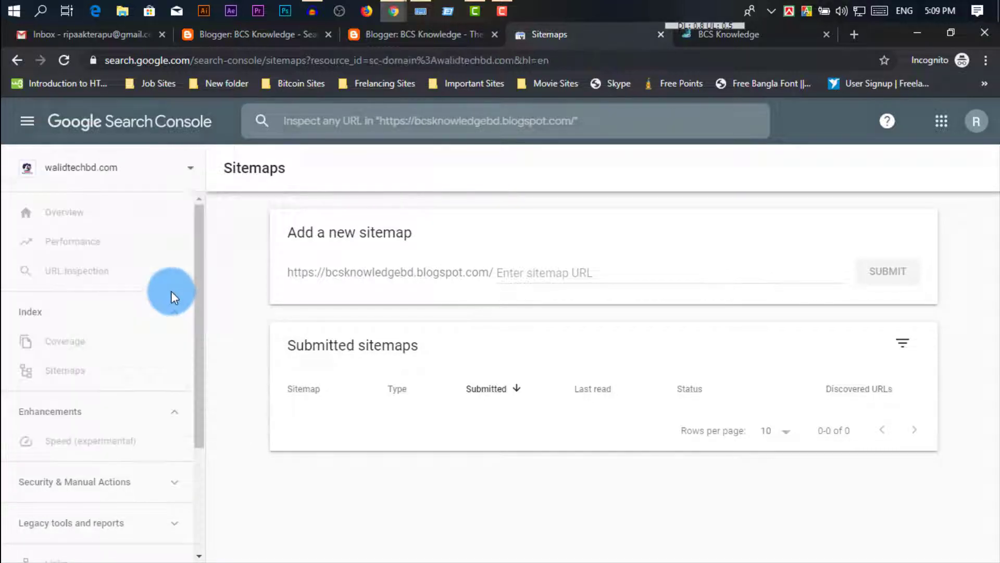
pyautogui.scroll(-3, 683, 464)
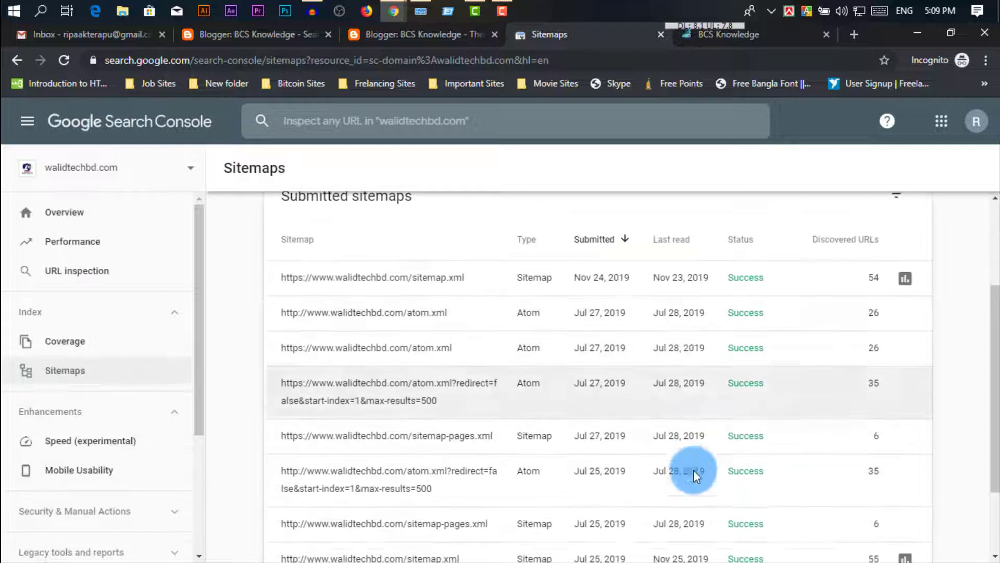
pyautogui.scroll(4, 480, 372)
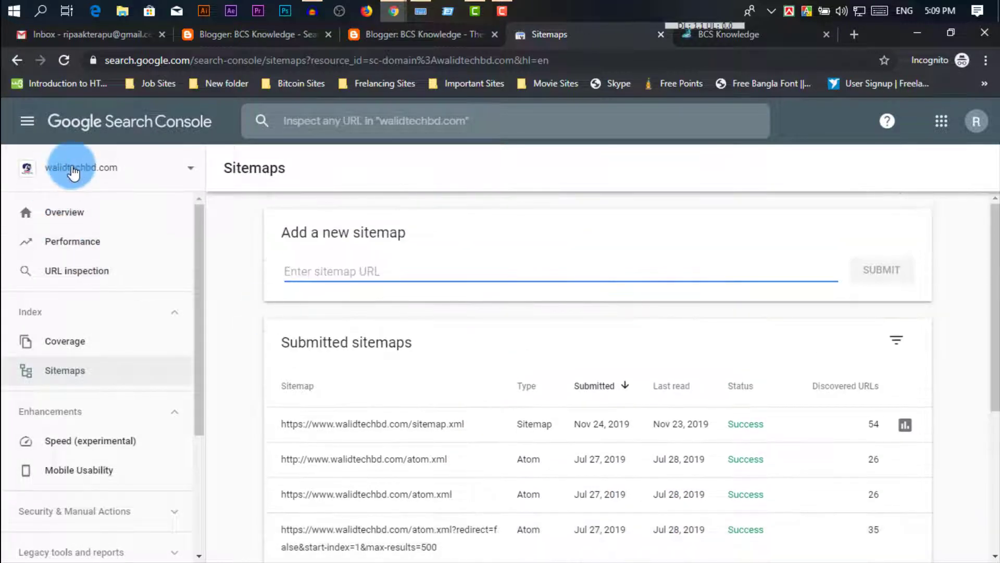
pyautogui.click(74, 167)
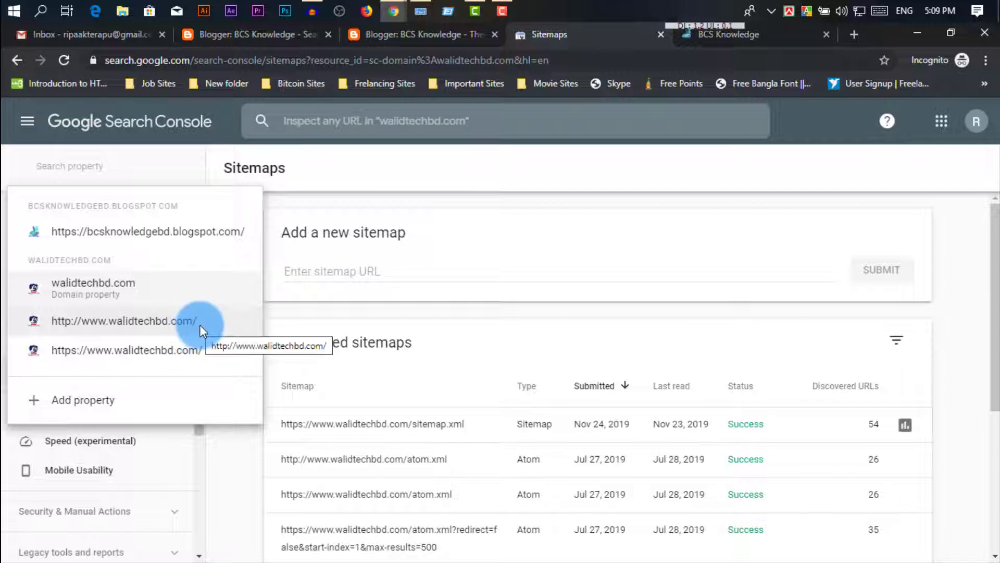
pyautogui.click(196, 348)
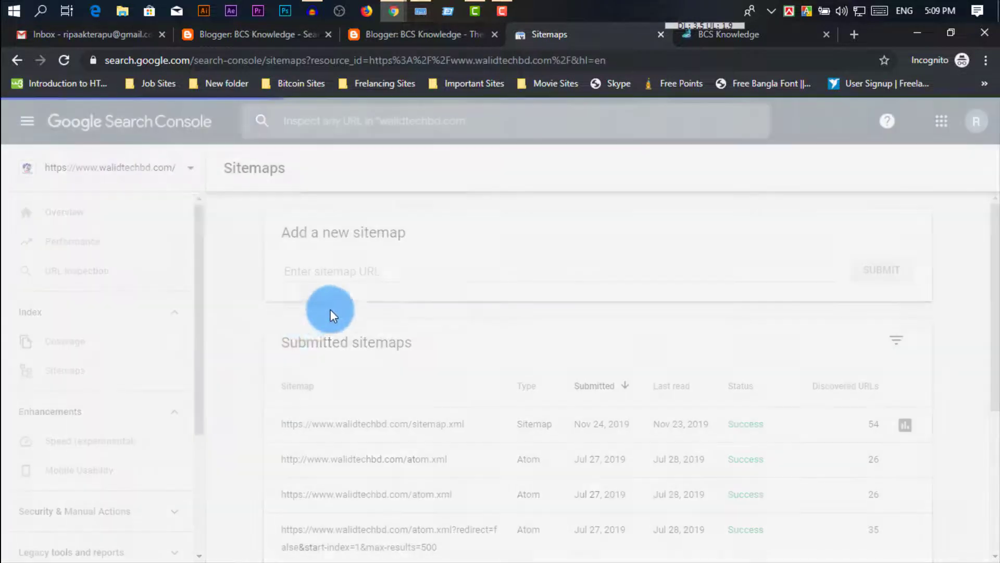
pyautogui.scroll(-2, 713, 444)
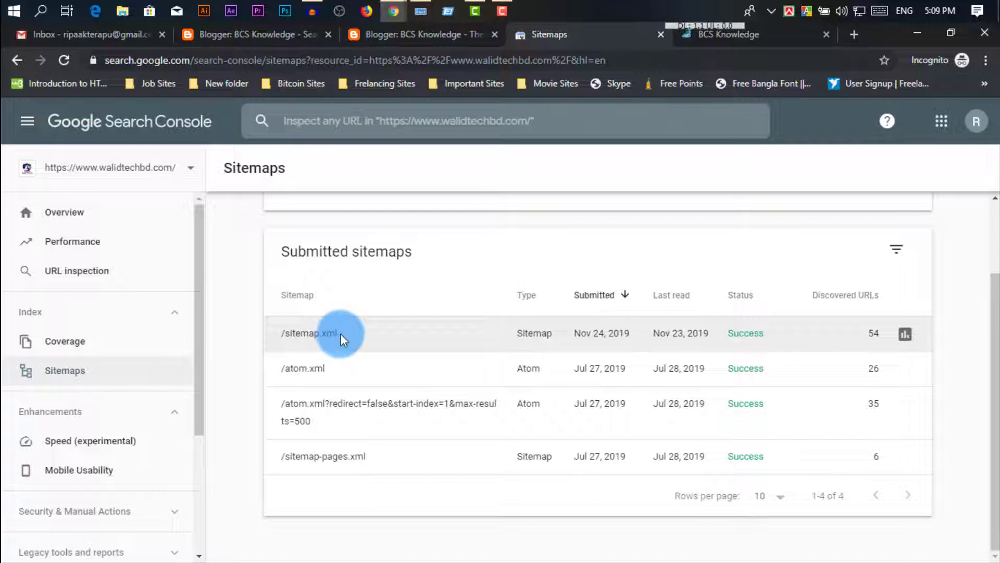
pyautogui.moveTo(340, 333); pyautogui.dragTo(288, 335)
pyautogui.rightClick(299, 336)
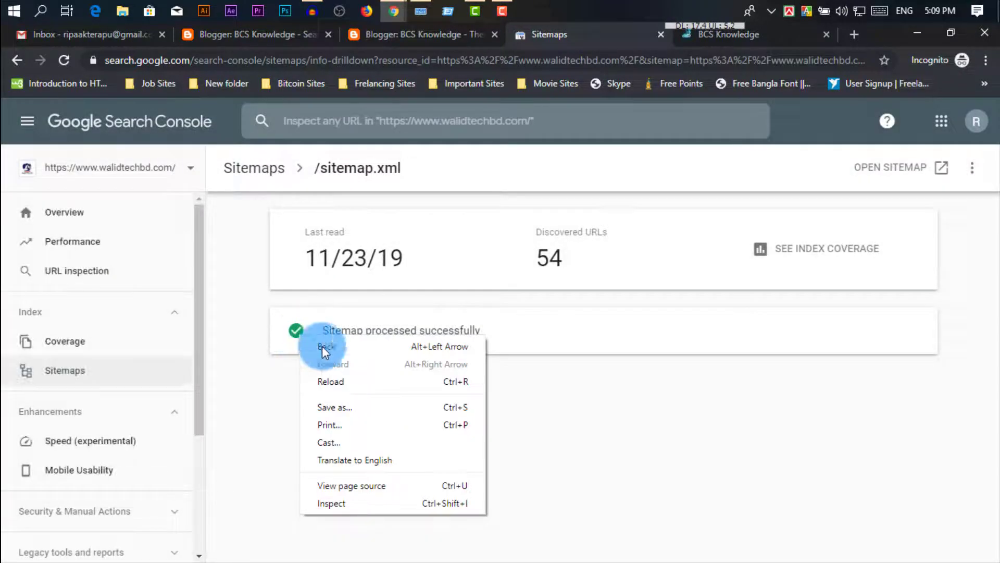
pyautogui.click(714, 359)
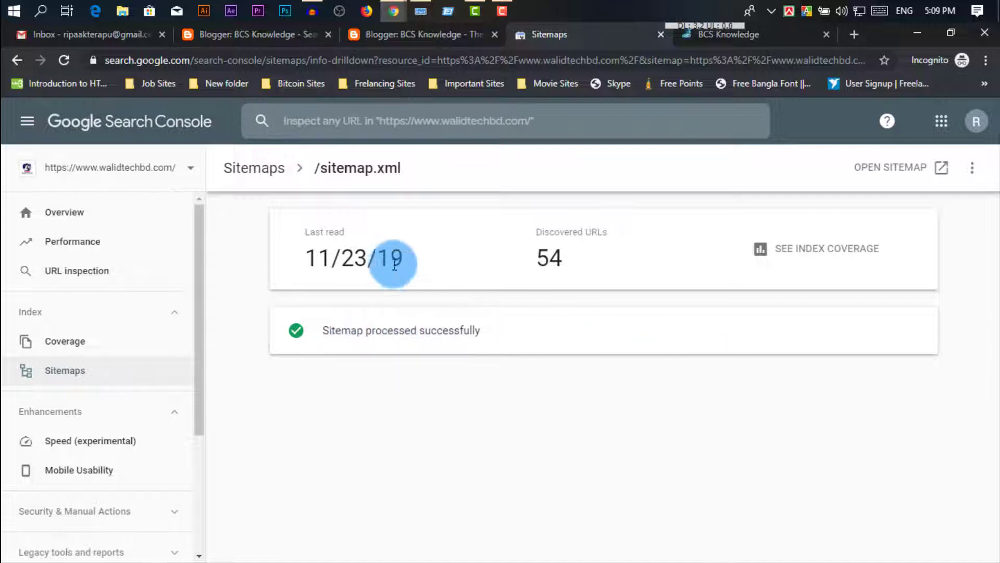
pyautogui.moveTo(412, 174); pyautogui.dragTo(321, 172)
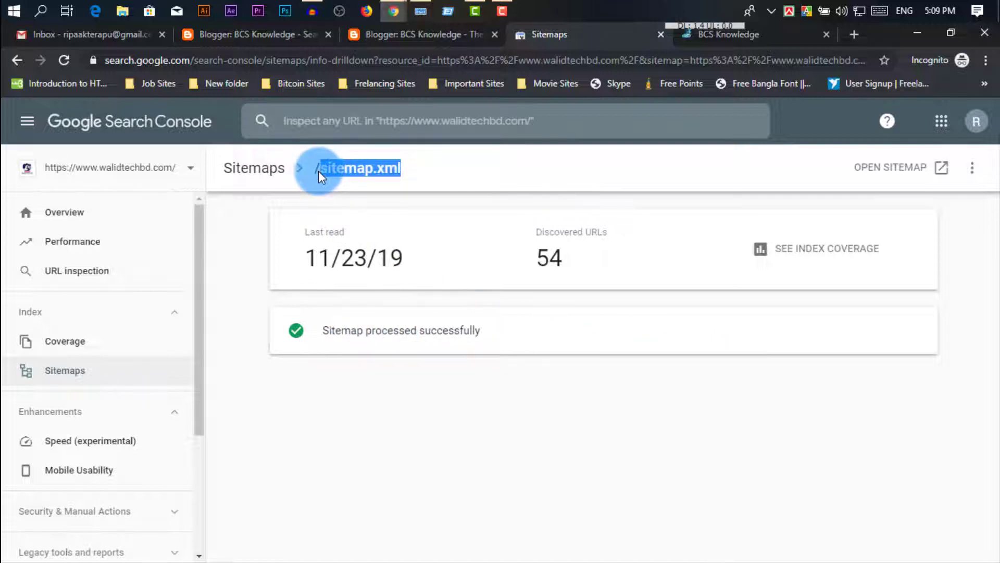
pyautogui.rightClick(352, 166)
pyautogui.click(376, 173)
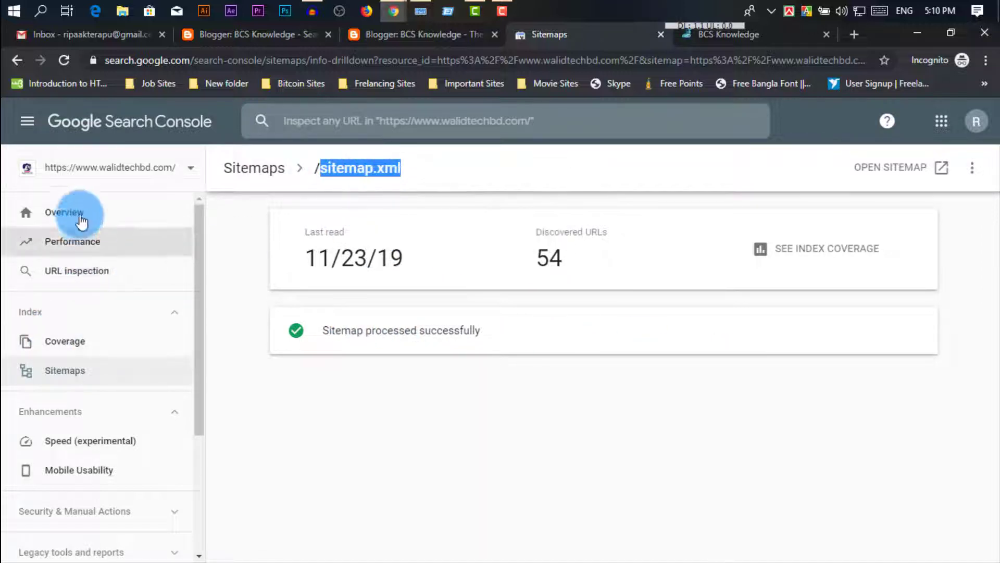
pyautogui.click(109, 173)
pyautogui.click(151, 230)
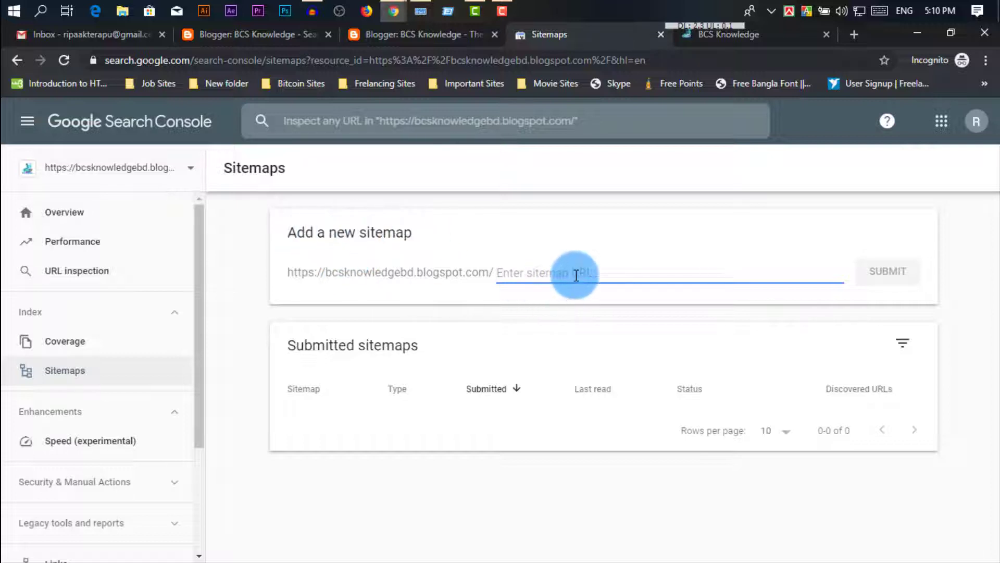
pyautogui.hotkey('ctrl', 'v')
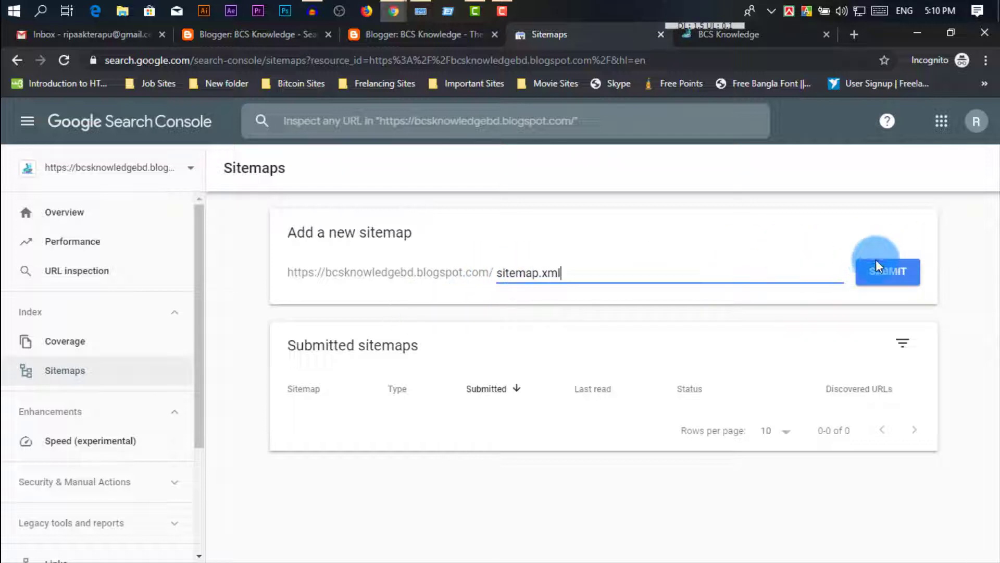
pyautogui.click(888, 273)
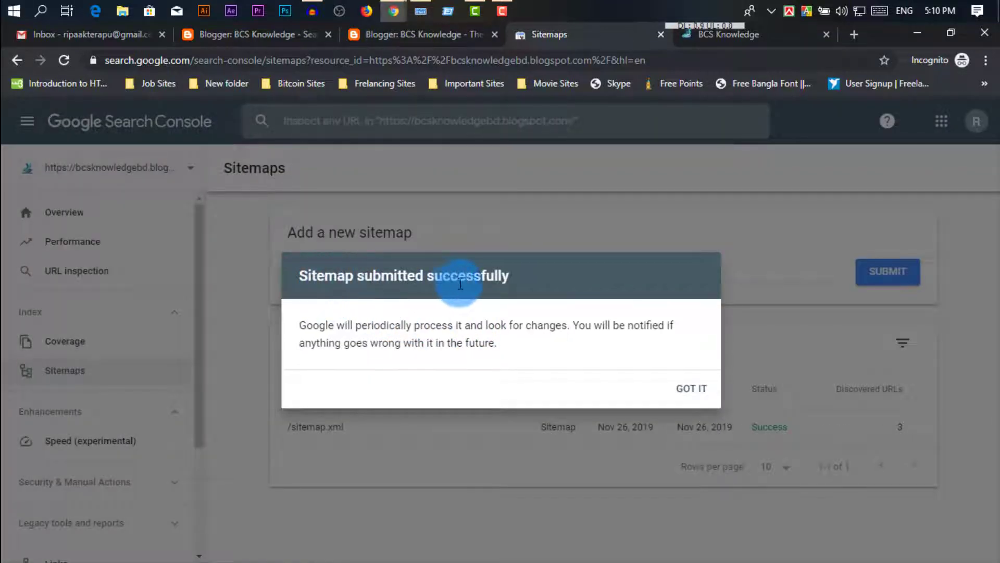
pyautogui.click(696, 395)
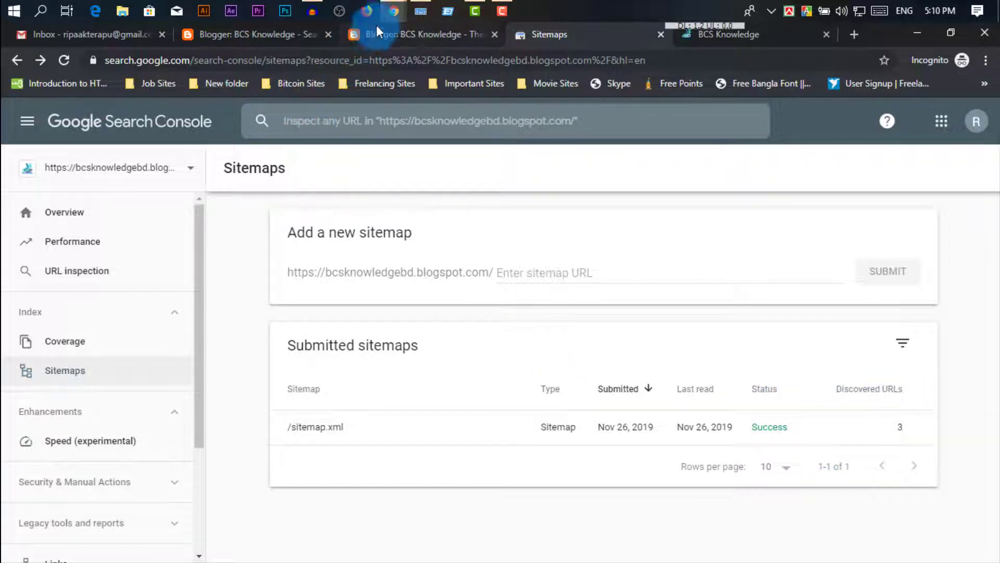
# - Switch to Blogger, check the BCS Knowledge blog's list of all posts and return to Search Console
pyautogui.click(292, 39)
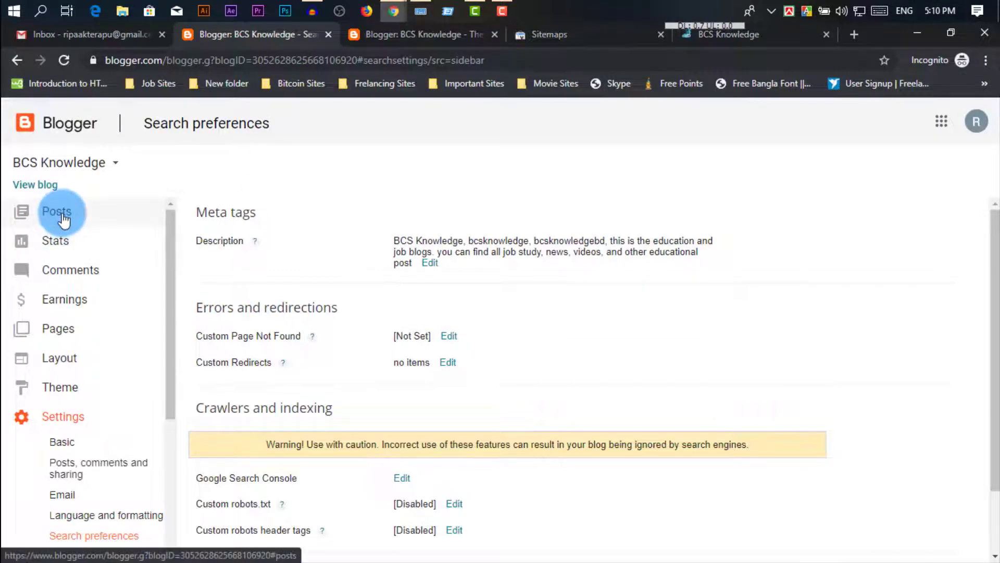
pyautogui.click(62, 214)
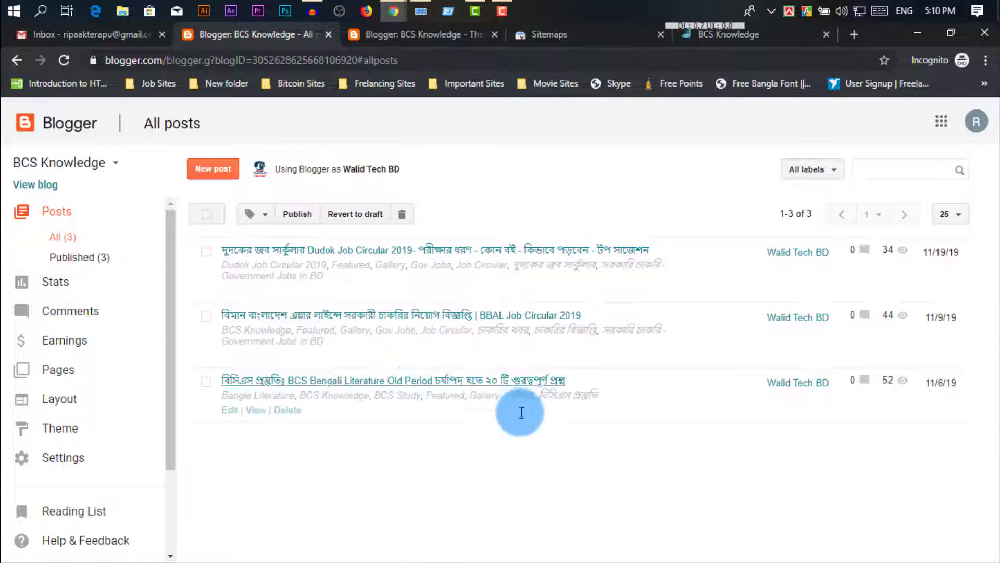
pyautogui.click(583, 37)
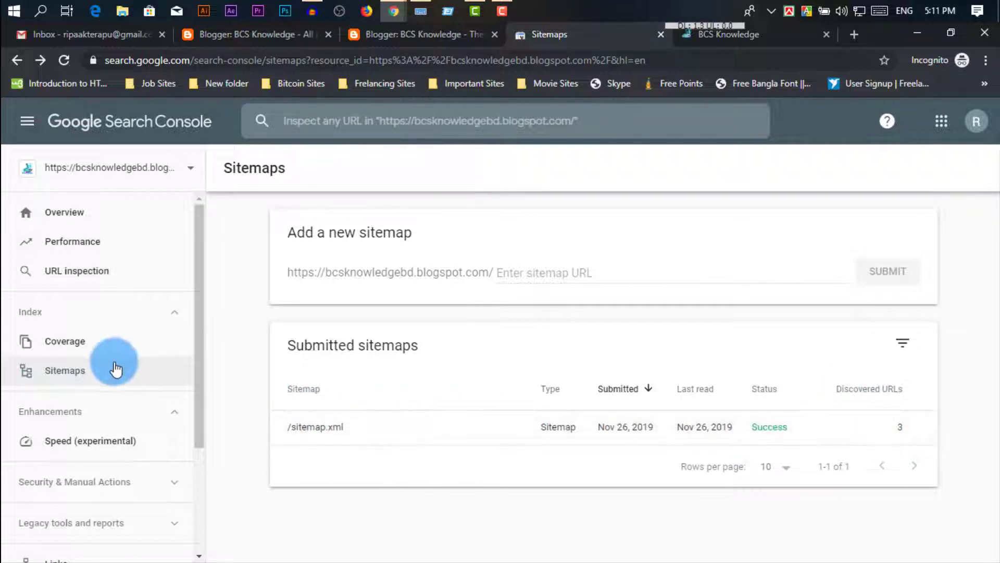
pyautogui.click(168, 172)
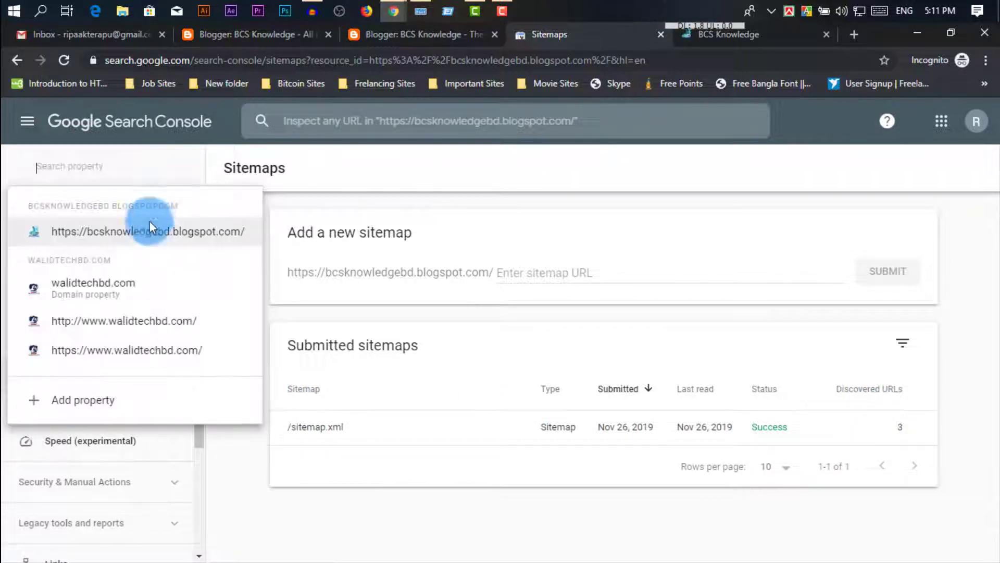
pyautogui.click(135, 321)
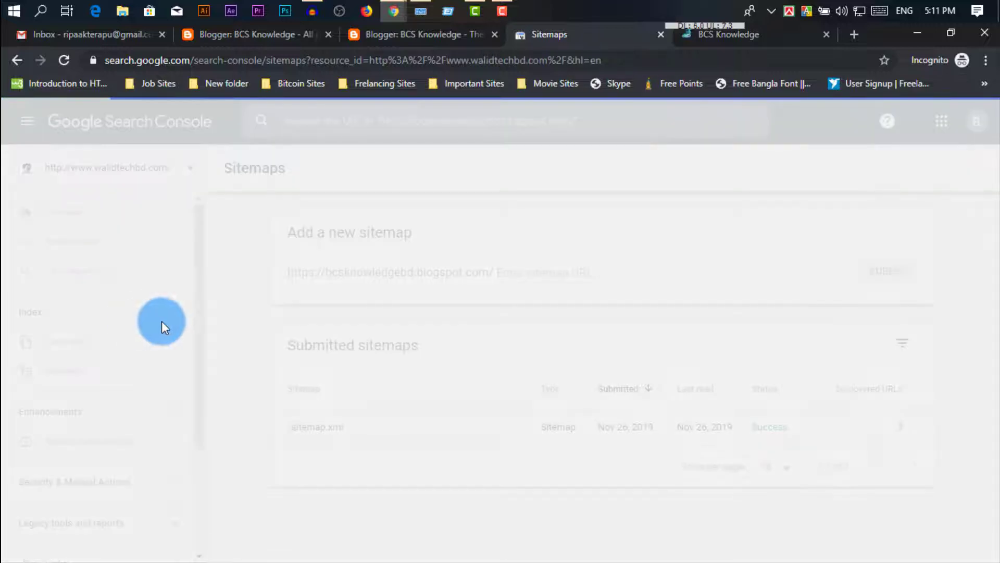
pyautogui.scroll(-1, 373, 402)
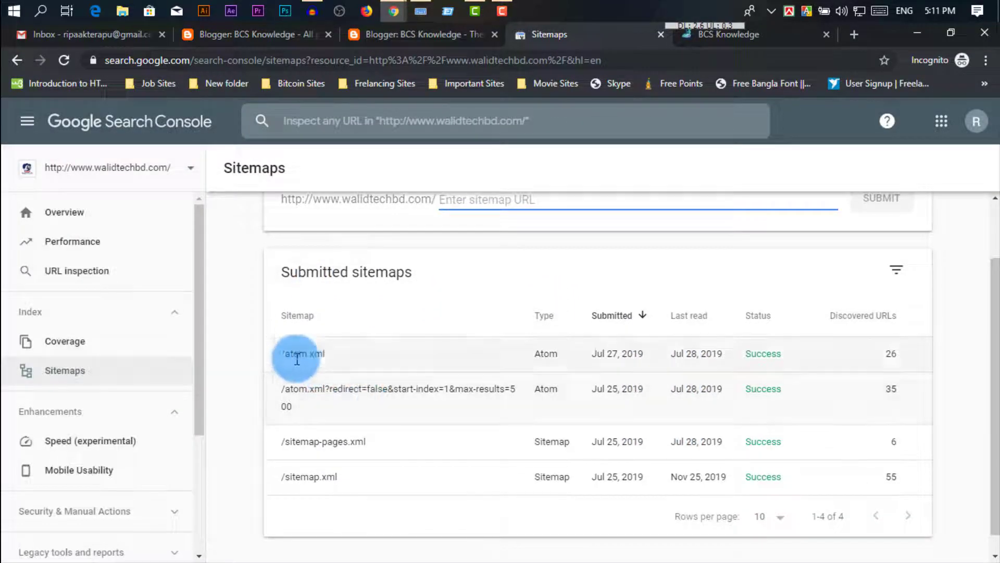
pyautogui.click(299, 389)
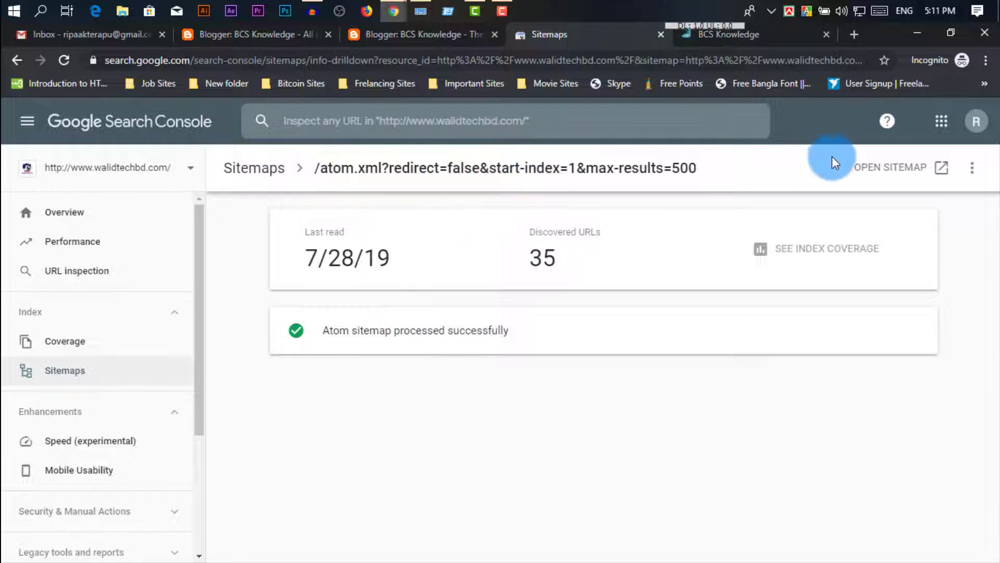
pyautogui.moveTo(697, 167); pyautogui.dragTo(523, 177)
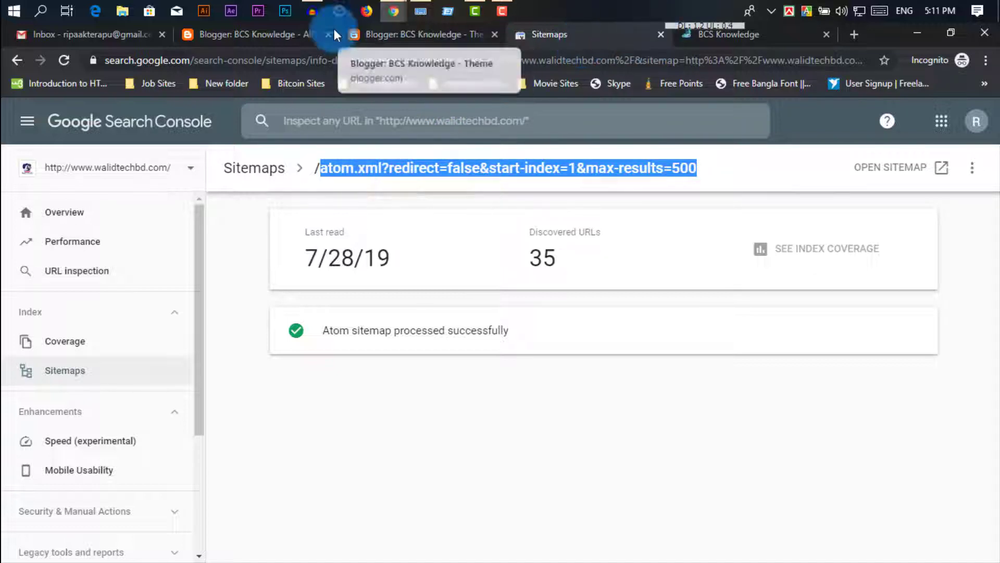
pyautogui.click(257, 35)
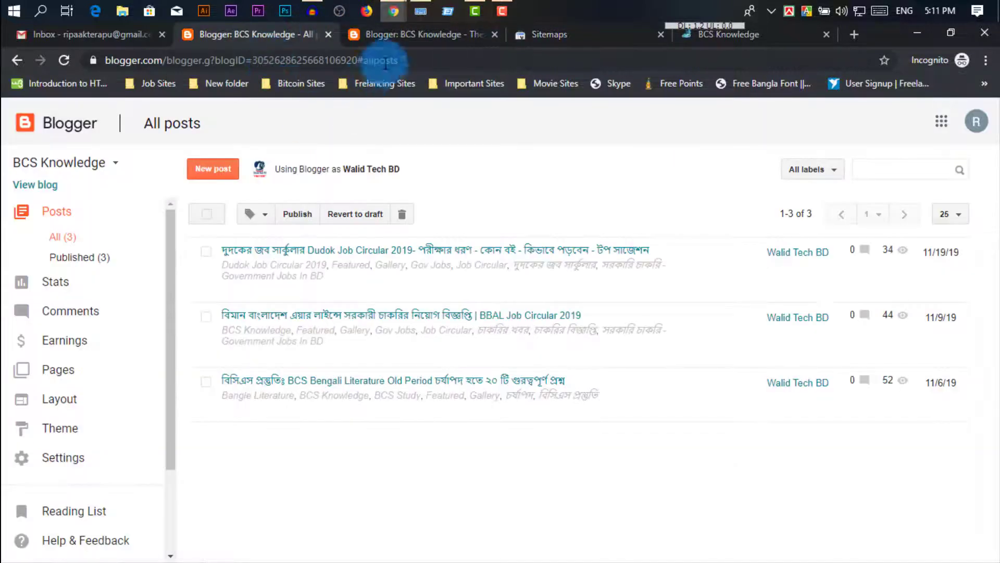
pyautogui.click(421, 37)
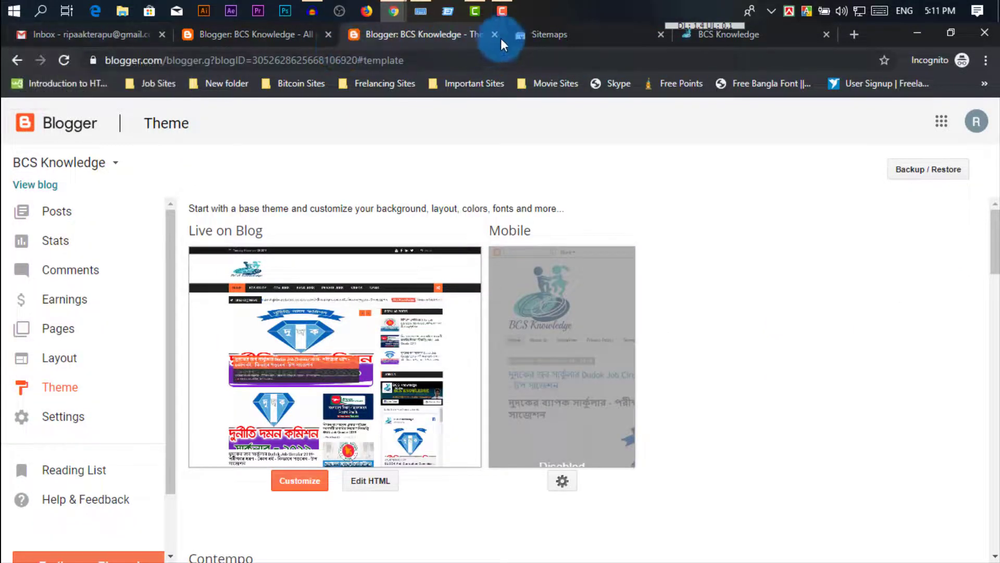
pyautogui.click(570, 36)
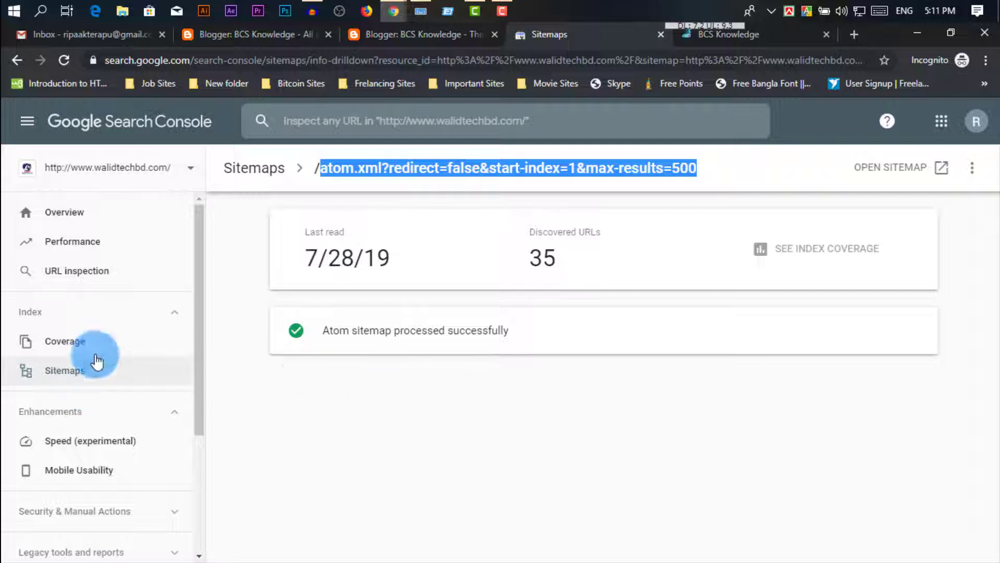
pyautogui.click(127, 175)
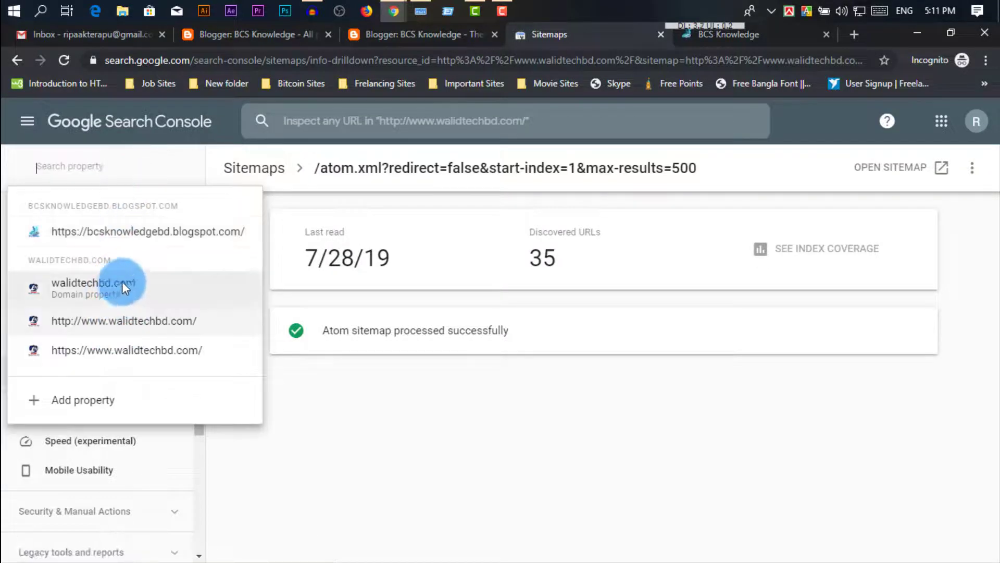
pyautogui.click(145, 225)
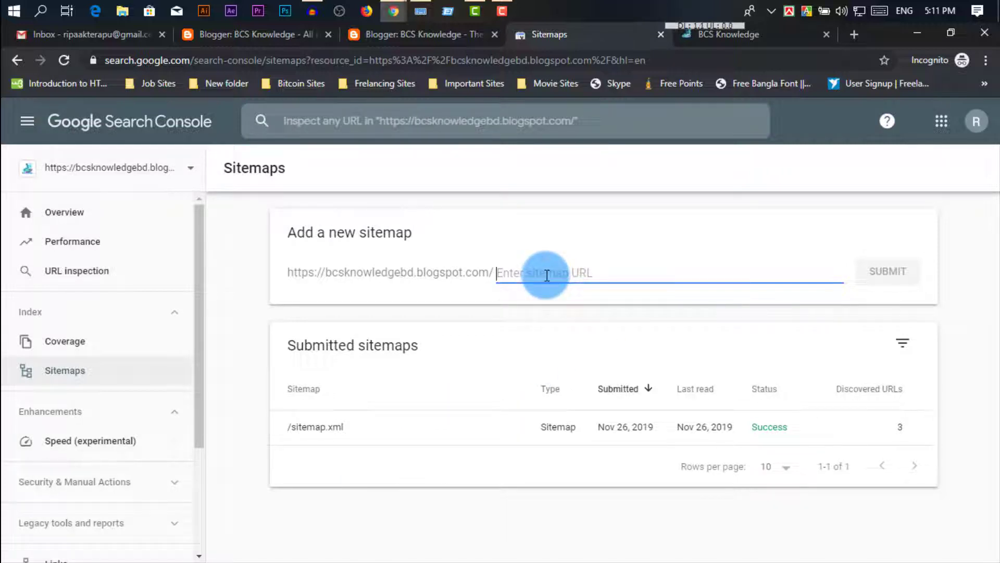
pyautogui.hotkey('ctrl', 'v')
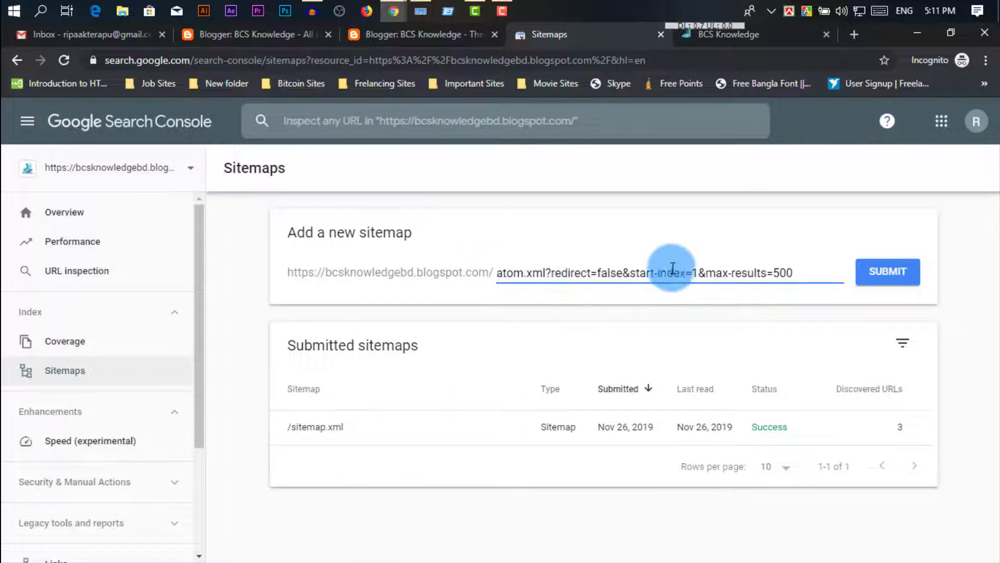
pyautogui.click(898, 277)
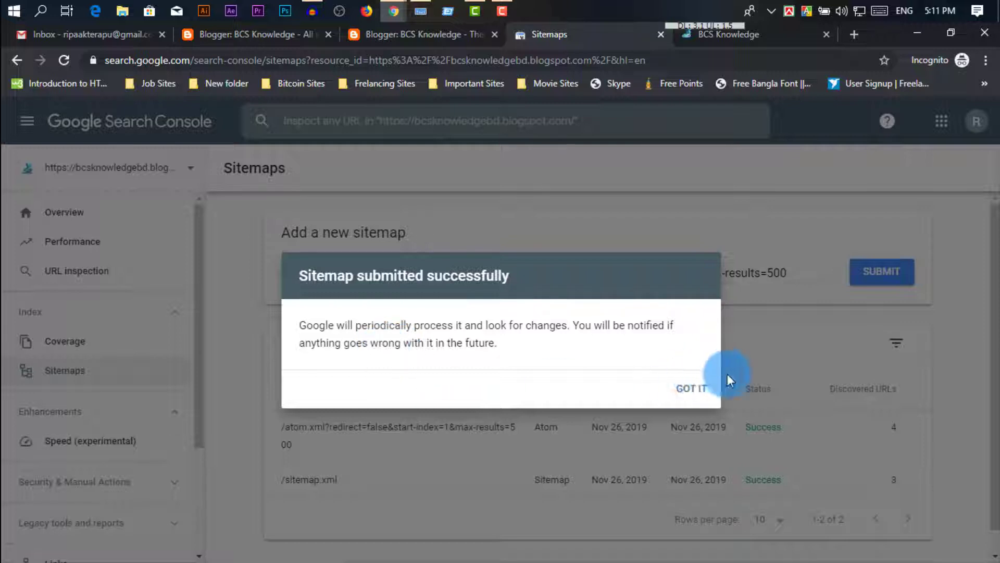
pyautogui.click(692, 390)
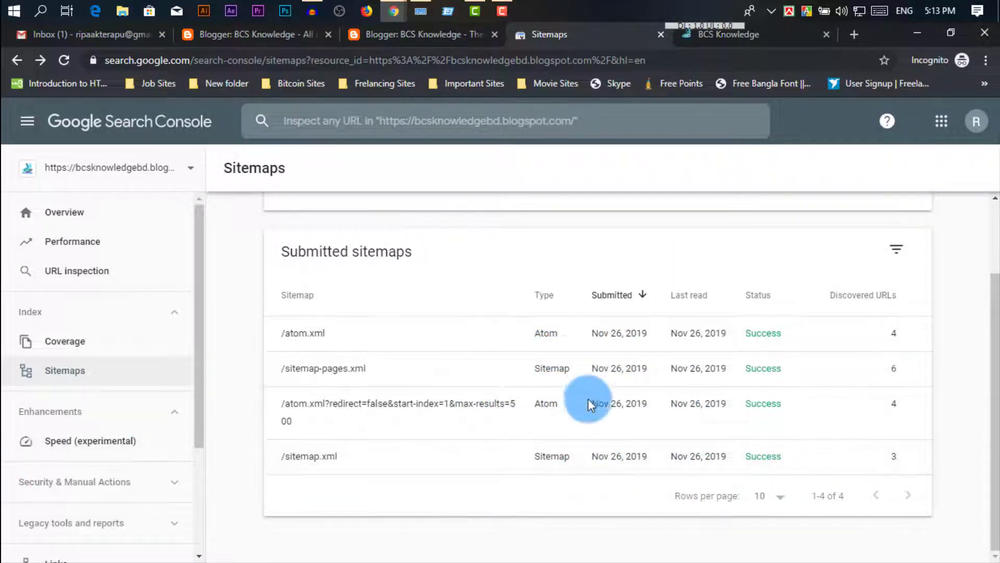
pyautogui.scroll(2, 594, 398)
pyautogui.scroll(-2, 480, 485)
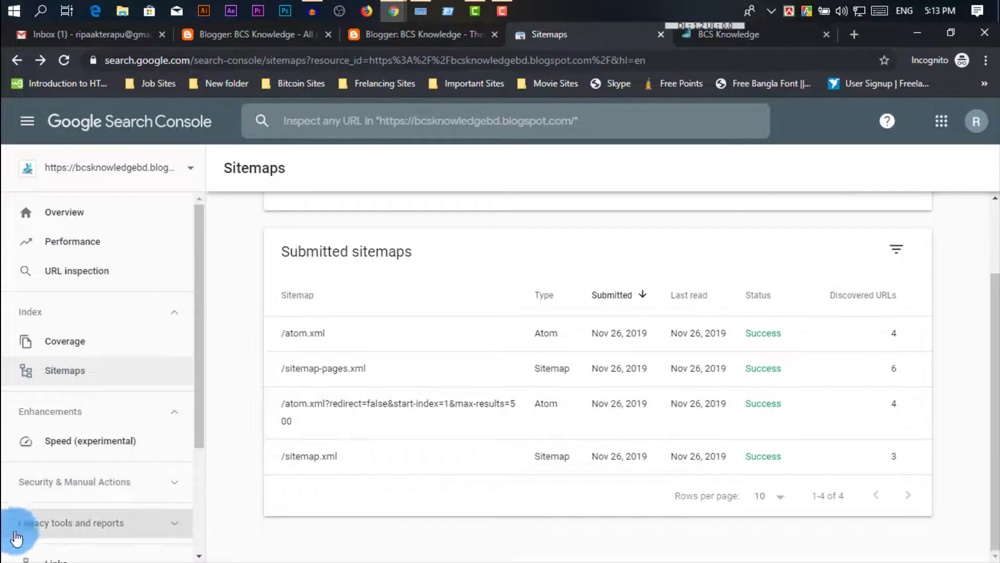
pyautogui.scroll(2, 409, 442)
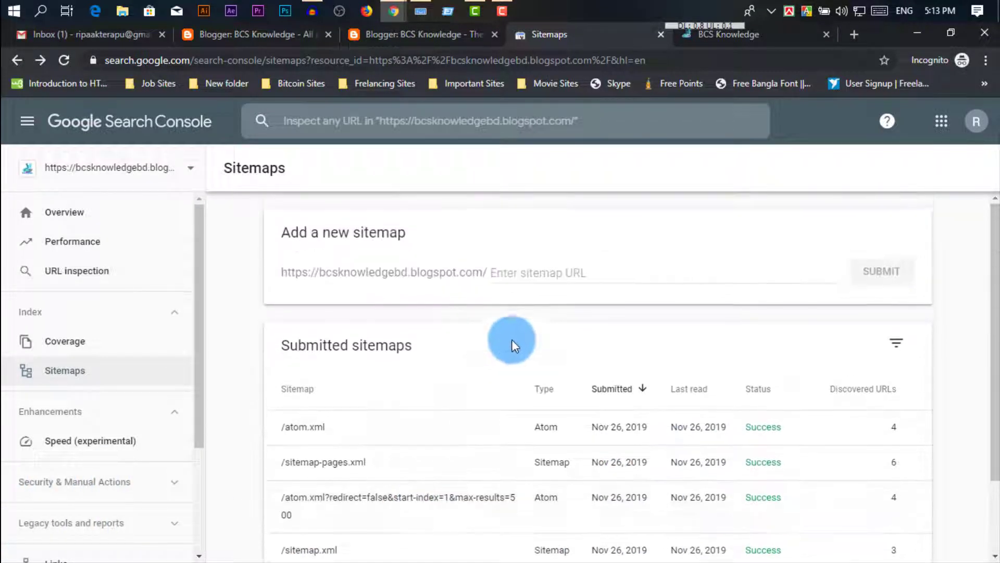
pyautogui.scroll(-3, 38, 499)
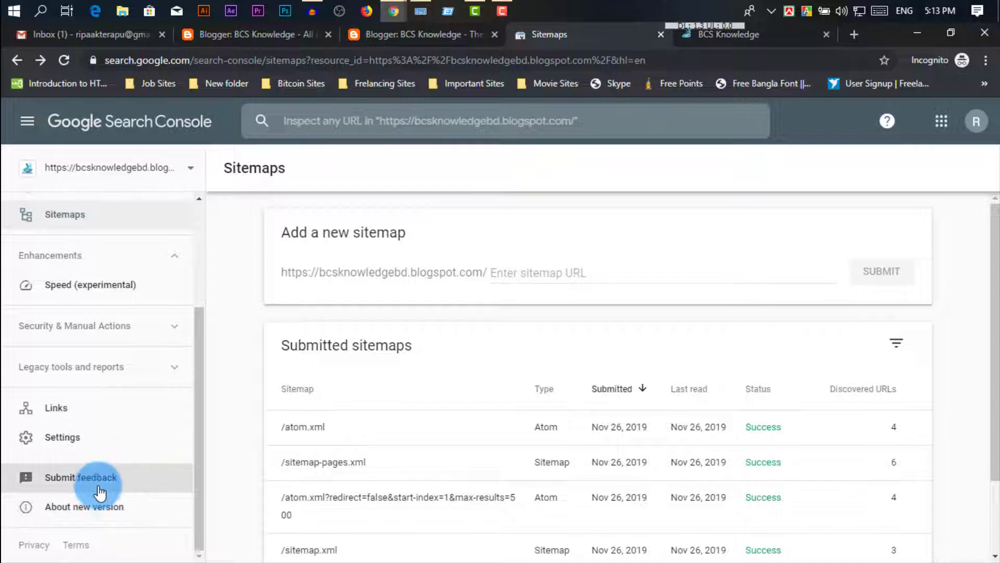
pyautogui.scroll(3, 183, 413)
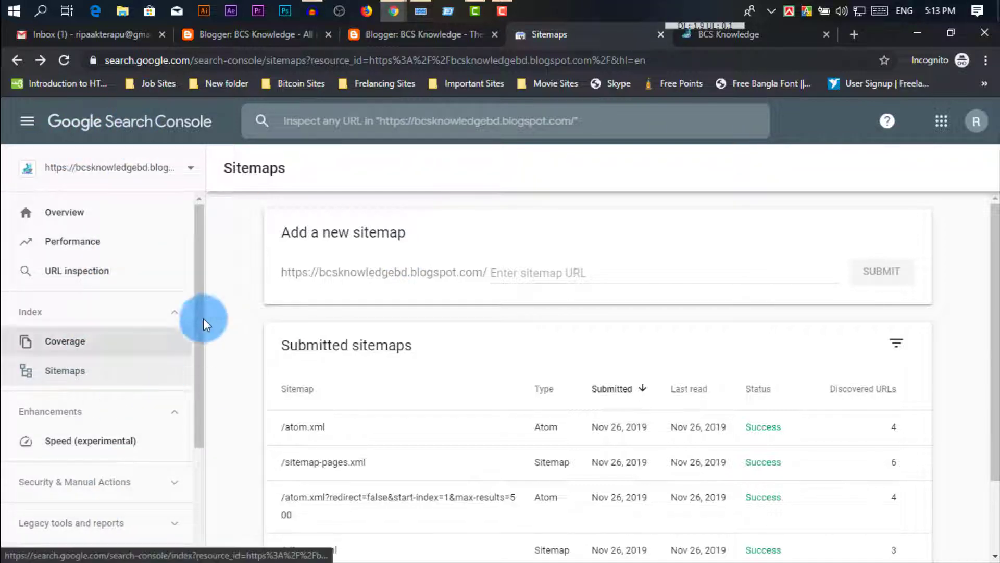
pyautogui.moveTo(203, 283); pyautogui.dragTo(211, 415)
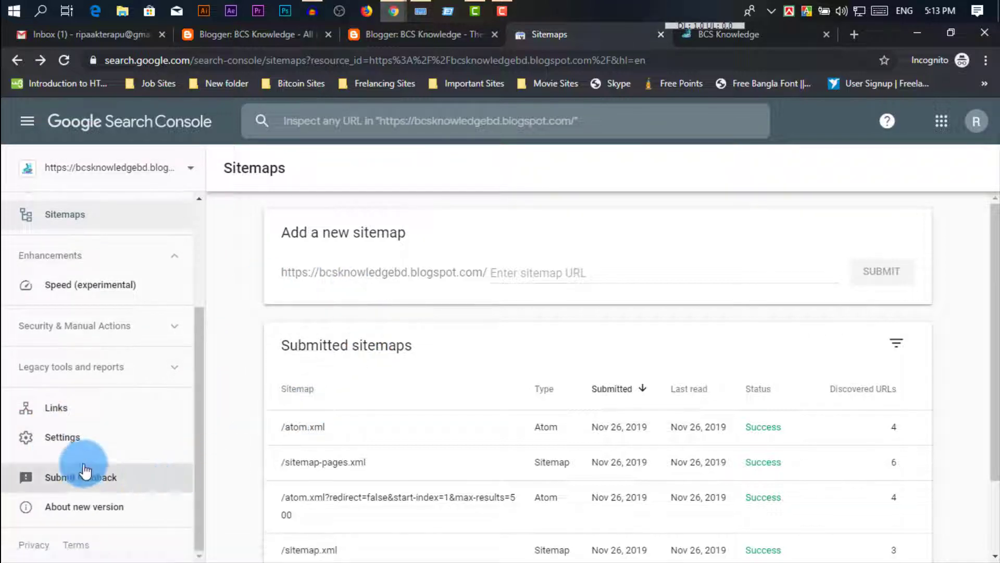
pyautogui.scroll(3, 67, 416)
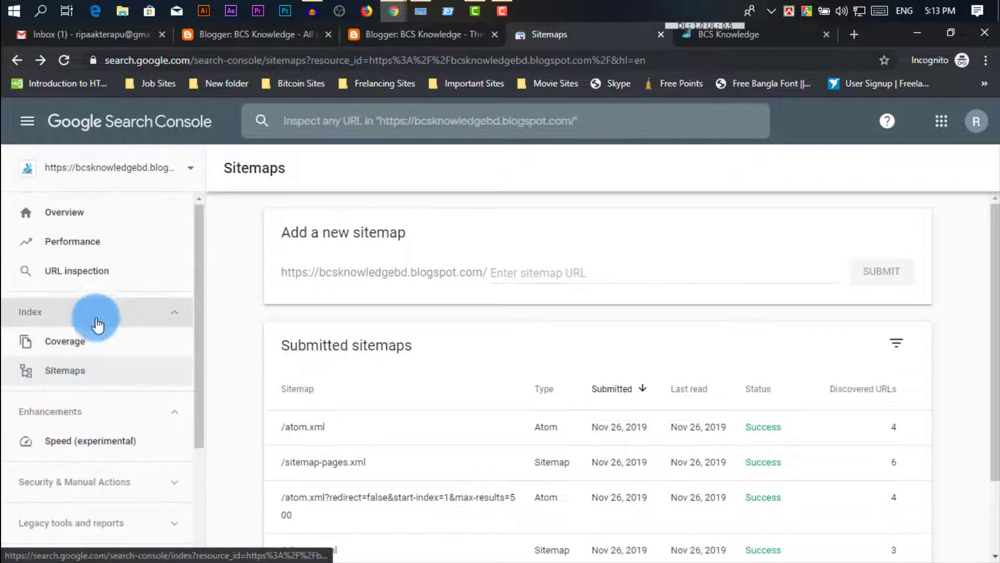
pyautogui.click(96, 341)
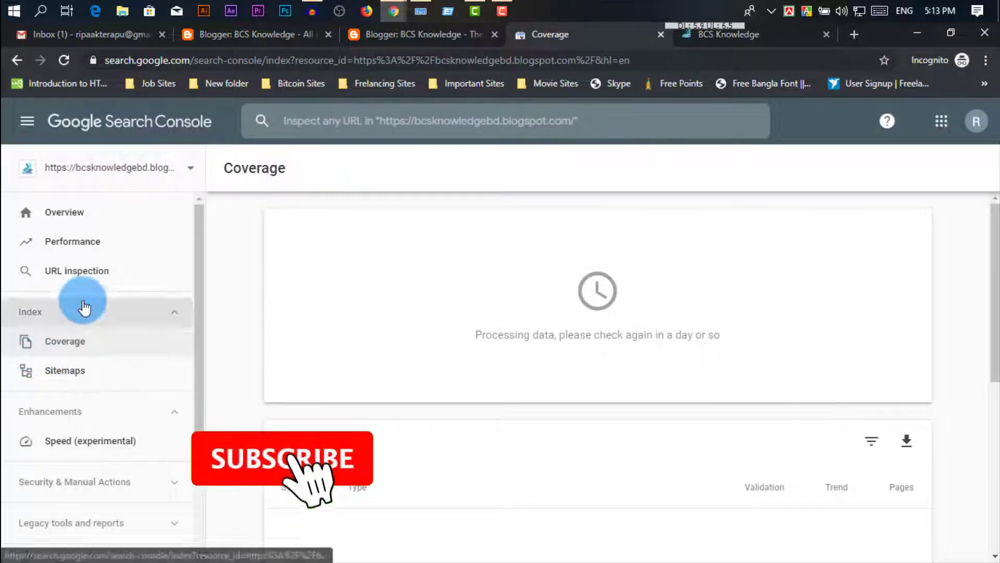
pyautogui.click(83, 272)
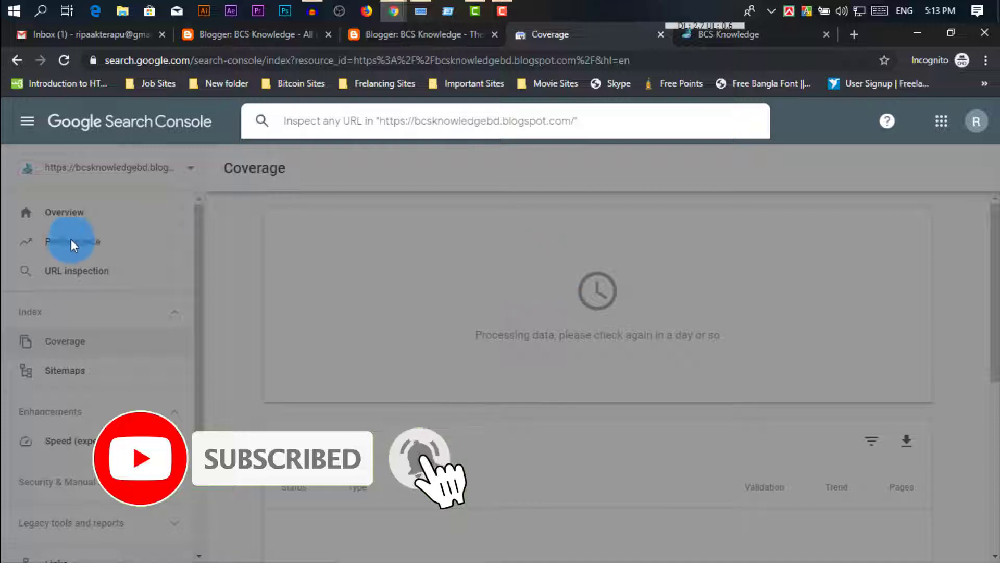
pyautogui.click(55, 243)
pyautogui.click(55, 242)
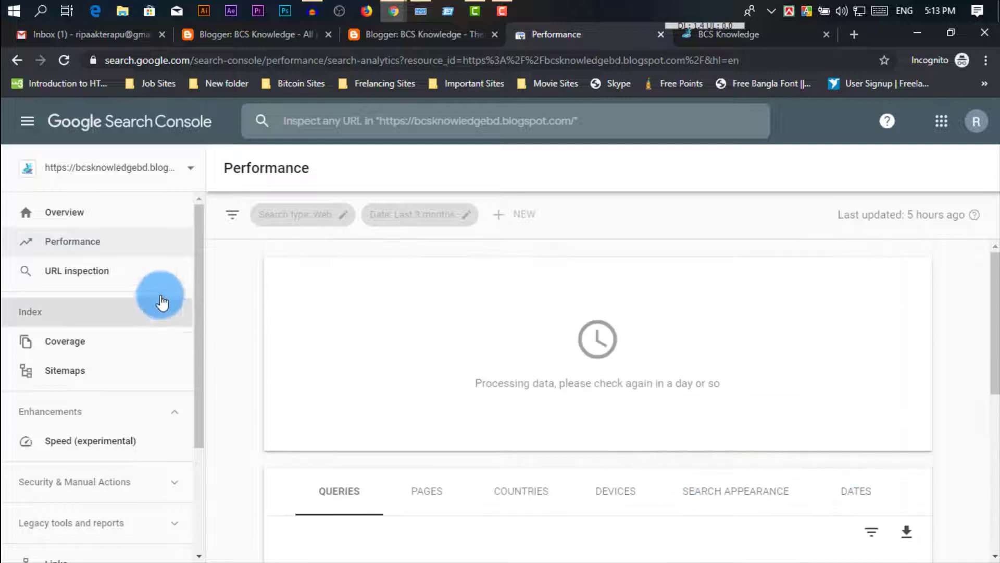
pyautogui.click(86, 211)
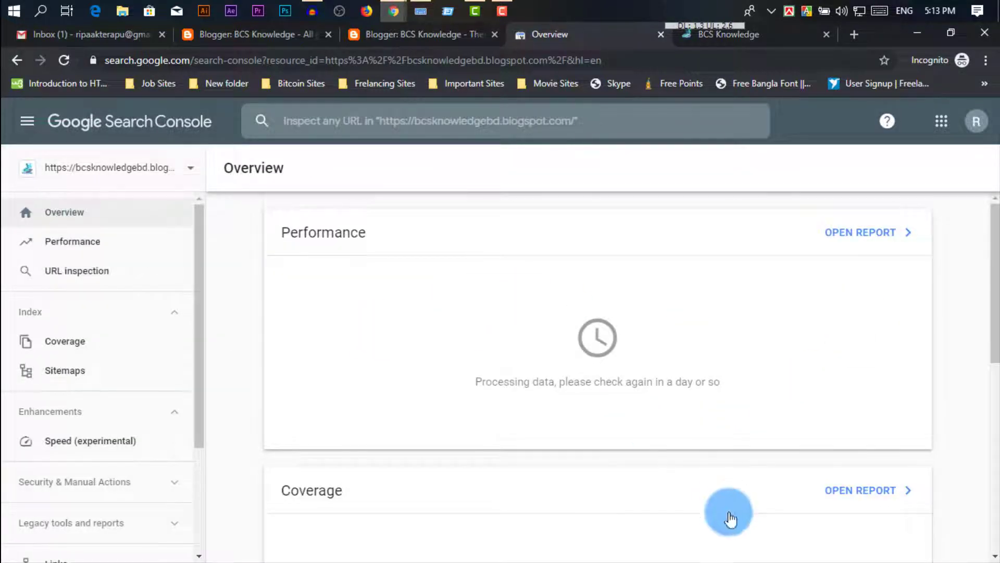
pyautogui.scroll(-5, 729, 518)
pyautogui.scroll(5, 714, 518)
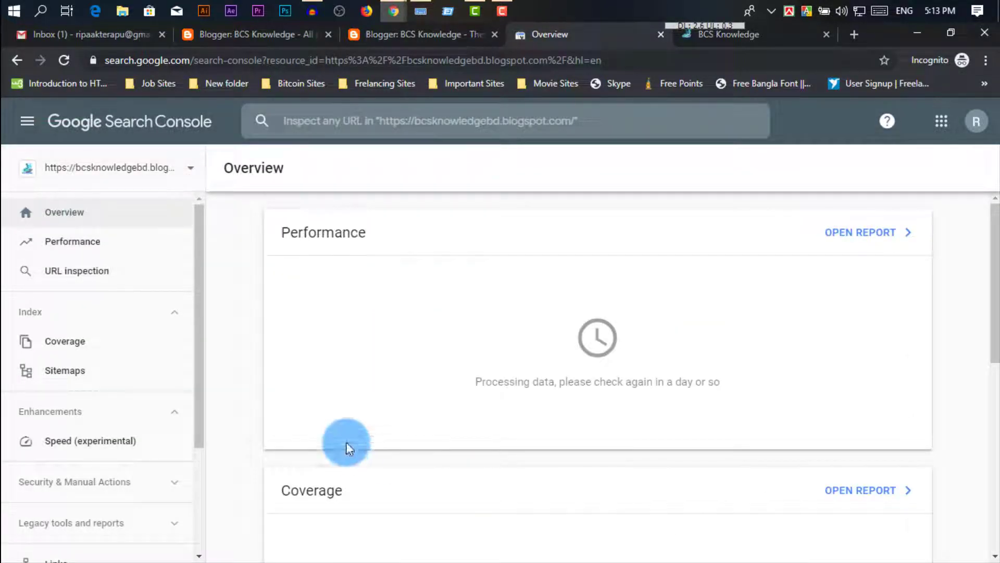
# - Switch to the walidtechbd.com property and review the Performance, Coverage and Enhancements sections of its overview
pyautogui.click(145, 160)
pyautogui.click(132, 294)
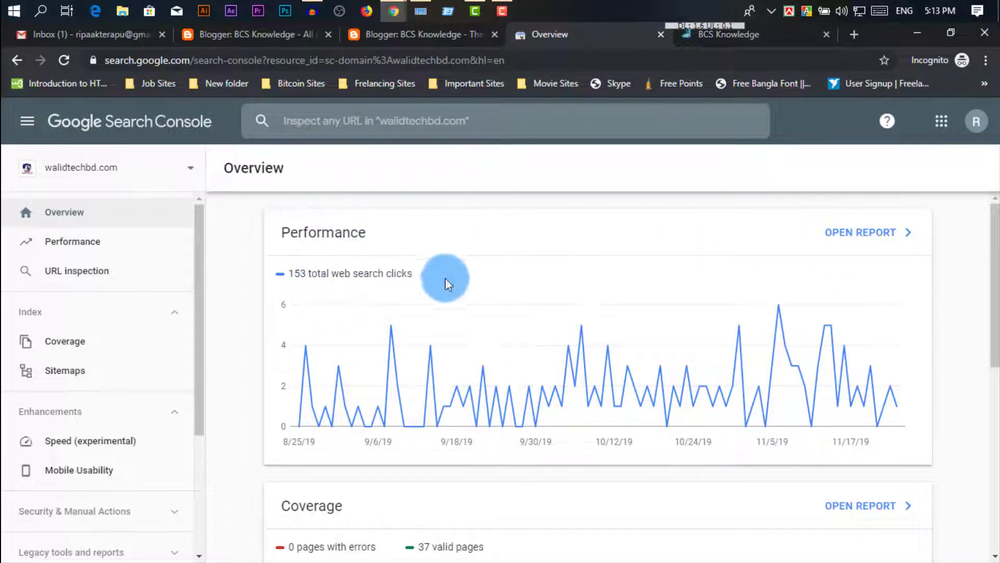
pyautogui.scroll(-1, 812, 355)
pyautogui.scroll(1, 796, 358)
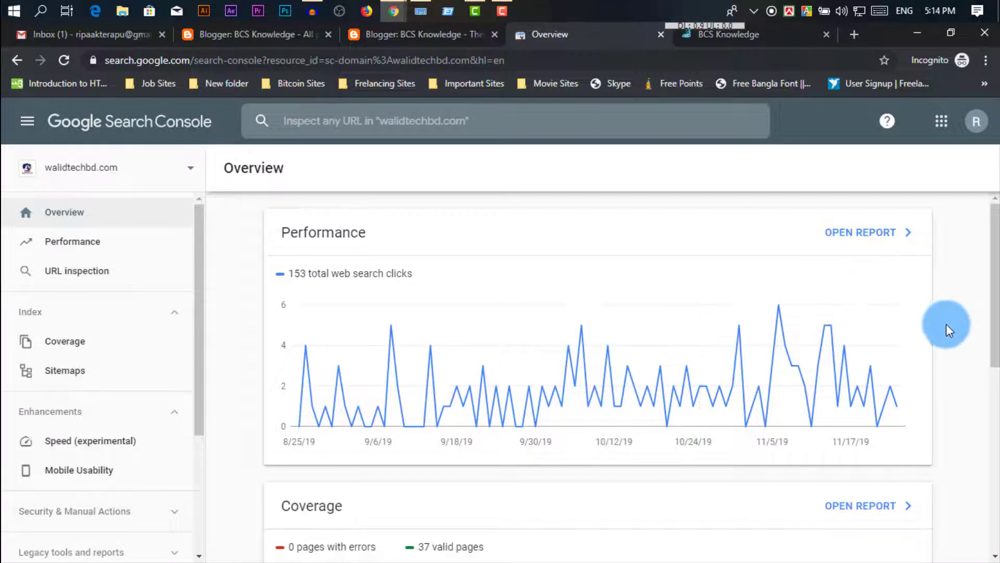
pyautogui.scroll(-5, 649, 328)
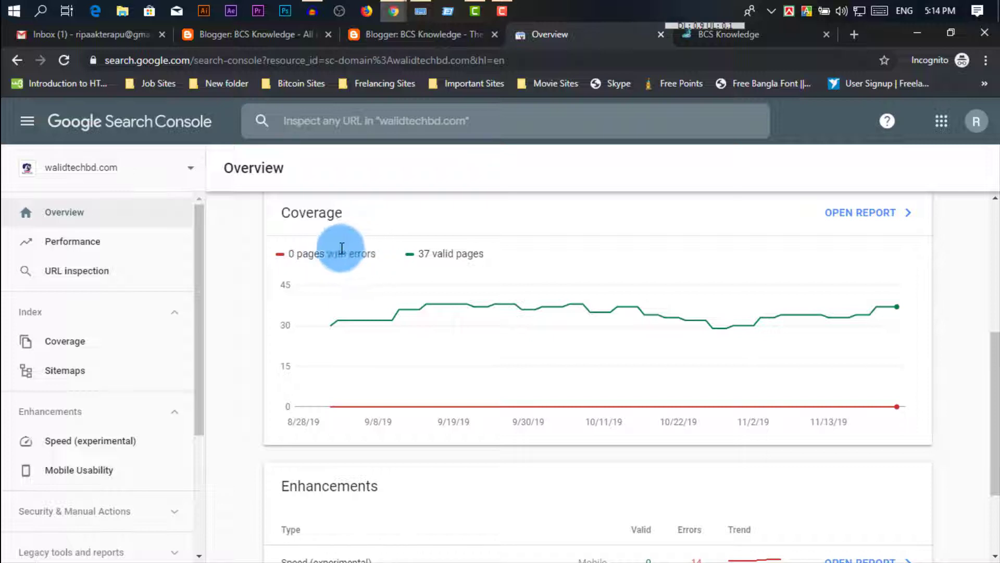
pyautogui.scroll(-2, 544, 348)
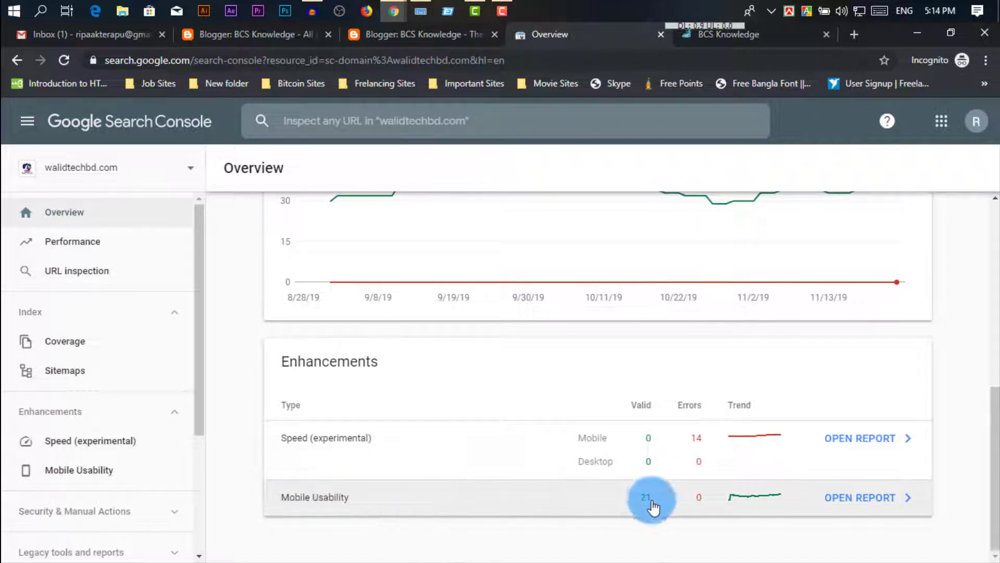
pyautogui.scroll(2, 564, 502)
pyautogui.scroll(-2, 677, 516)
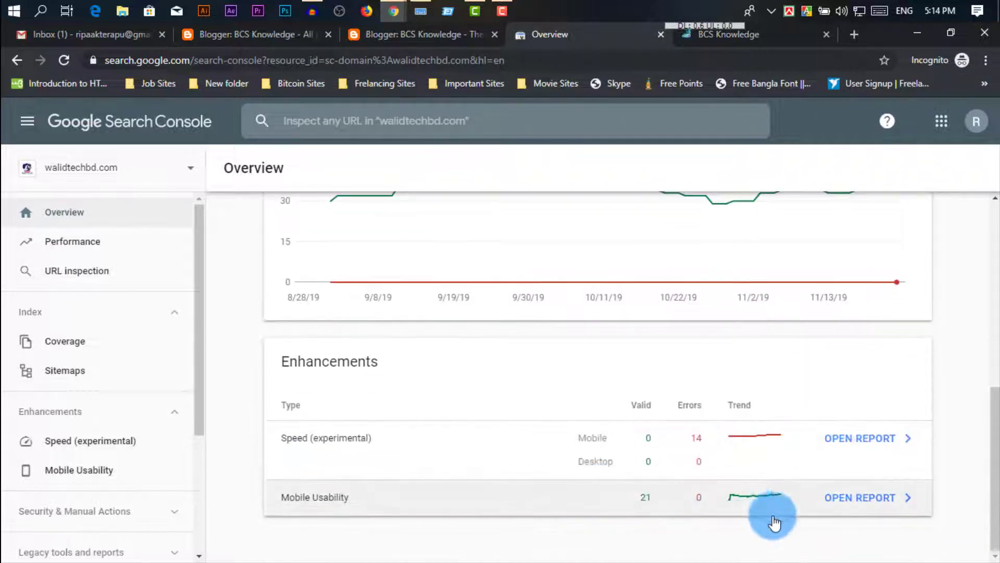
pyautogui.scroll(5, 542, 456)
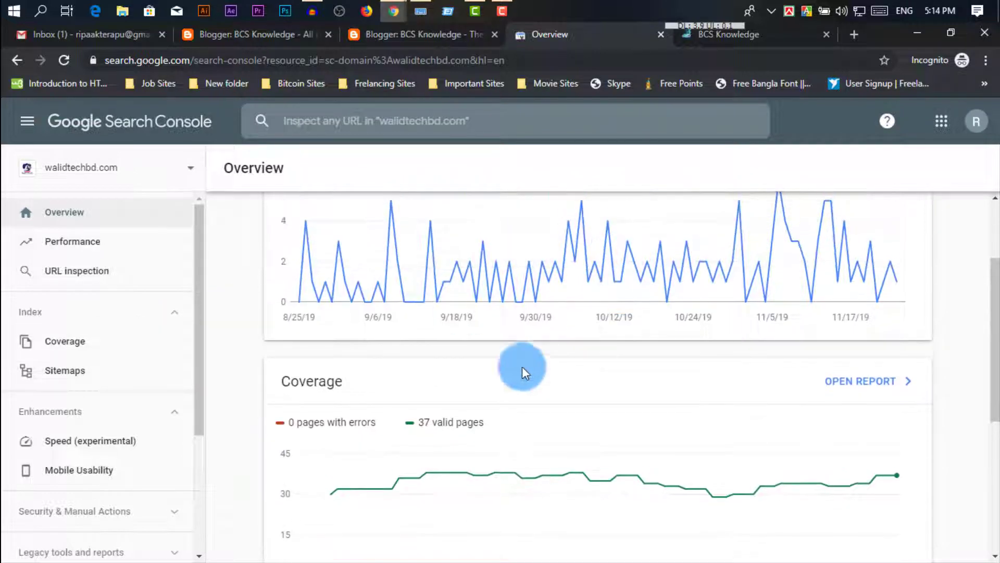
pyautogui.scroll(3, 521, 366)
# - Open the walidtechbd.com Performance report and examine its click and impression totals, trend chart and search queries table
pyautogui.click(114, 241)
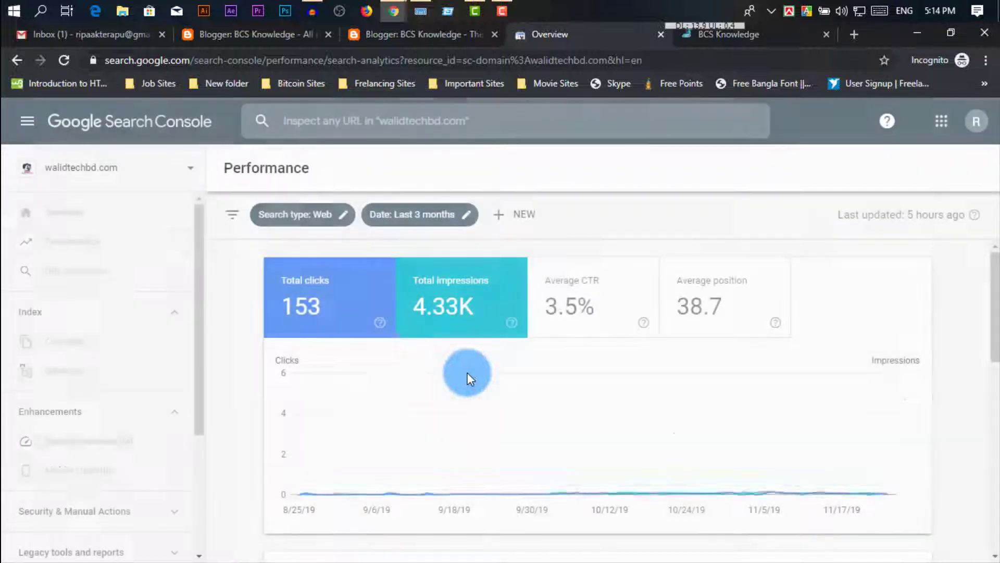
pyautogui.scroll(-1, 983, 287)
pyautogui.scroll(1, 982, 290)
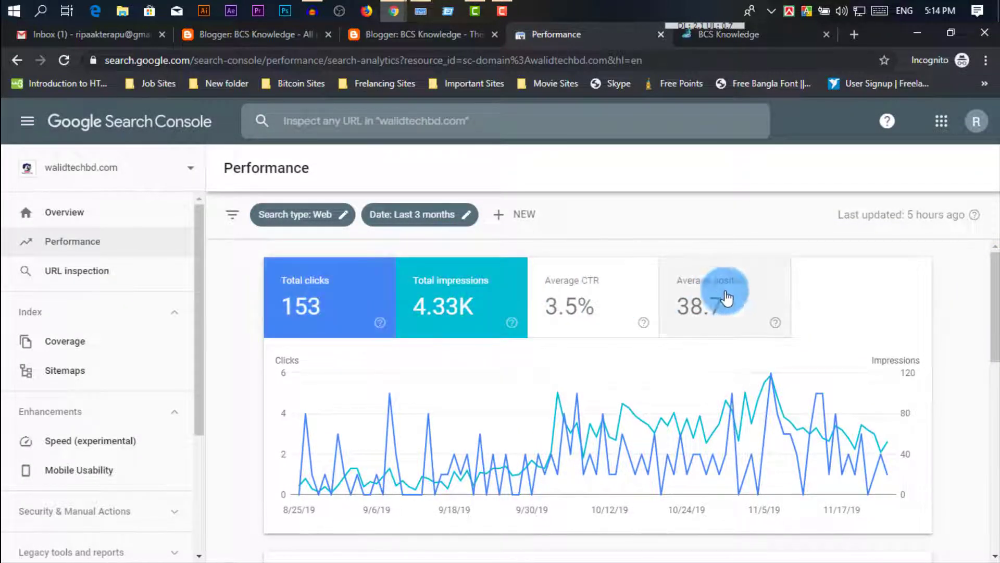
pyautogui.moveTo(989, 292); pyautogui.dragTo(988, 362)
pyautogui.scroll(-5, 976, 373)
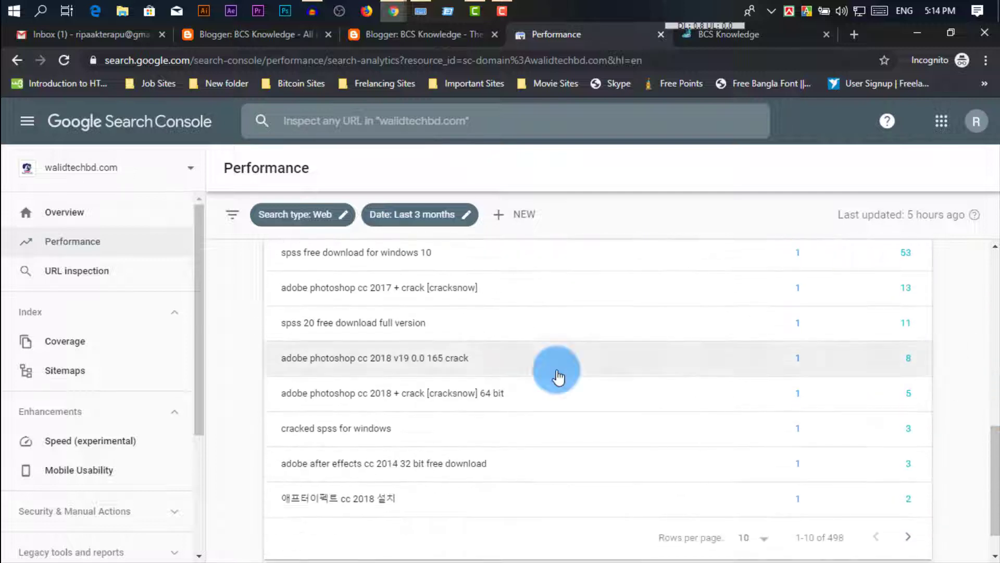
pyautogui.scroll(4, 698, 402)
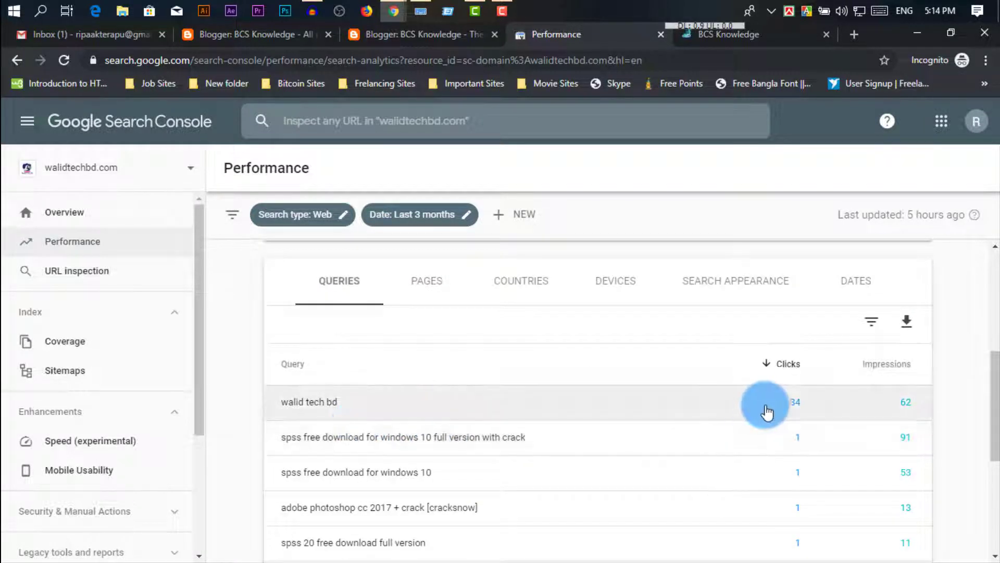
pyautogui.scroll(-3, 346, 384)
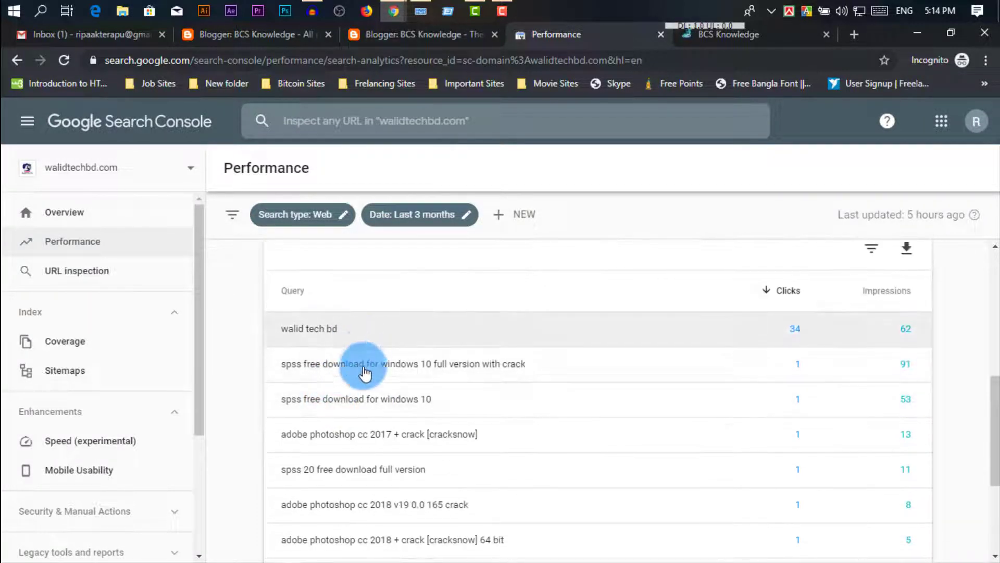
pyautogui.scroll(2, 464, 420)
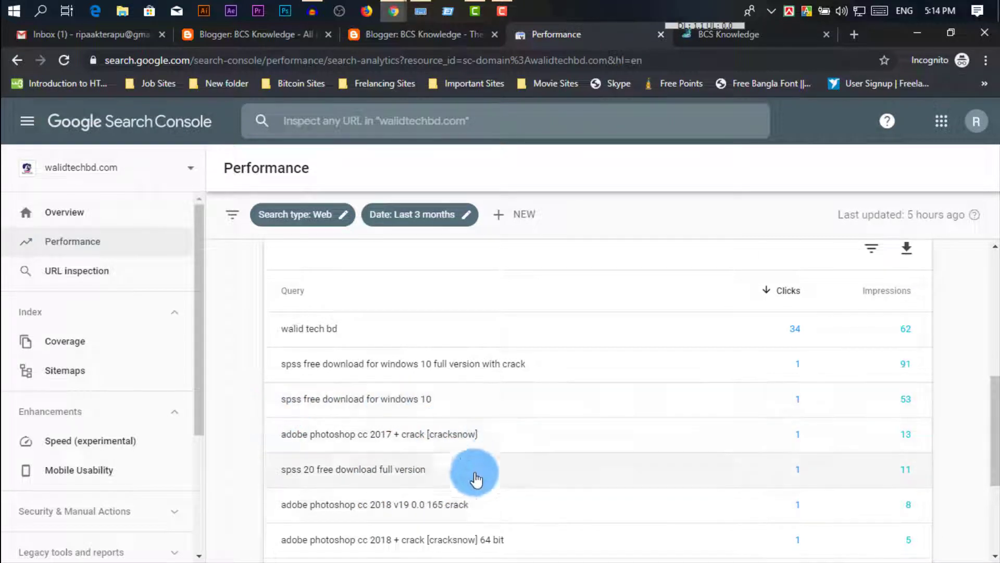
pyautogui.scroll(-3, 476, 439)
pyautogui.scroll(3, 520, 434)
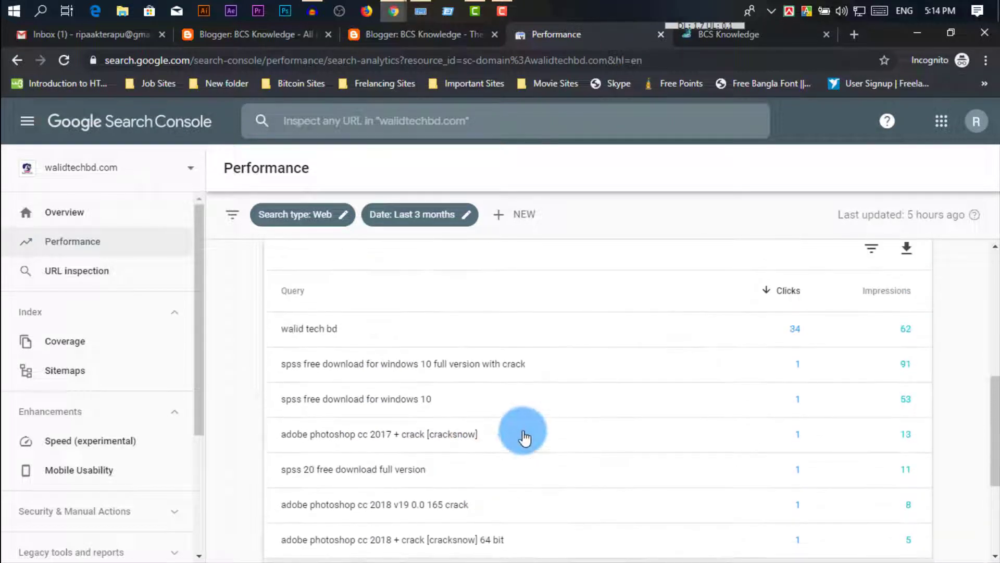
pyautogui.scroll(-4, 537, 375)
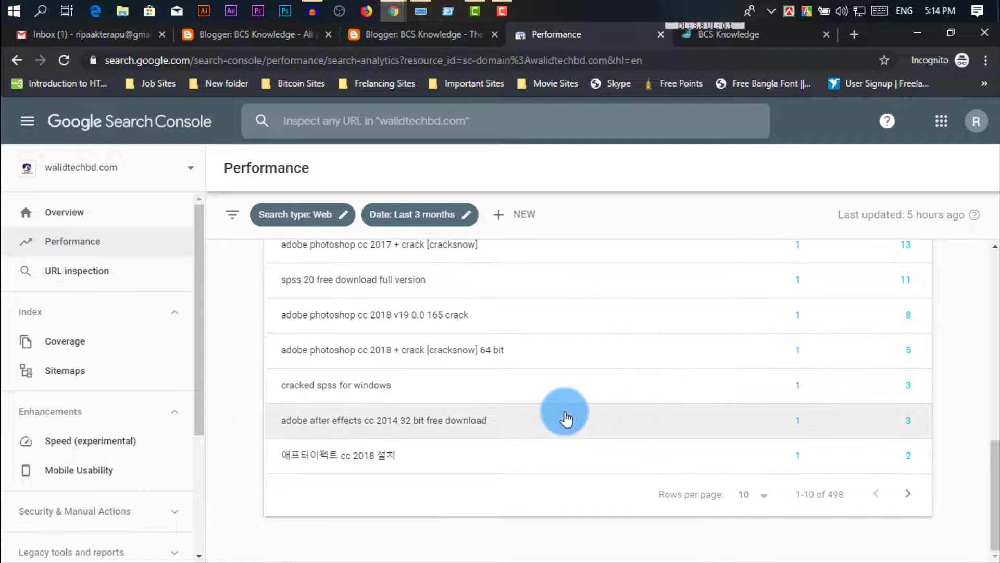
pyautogui.scroll(8, 369, 430)
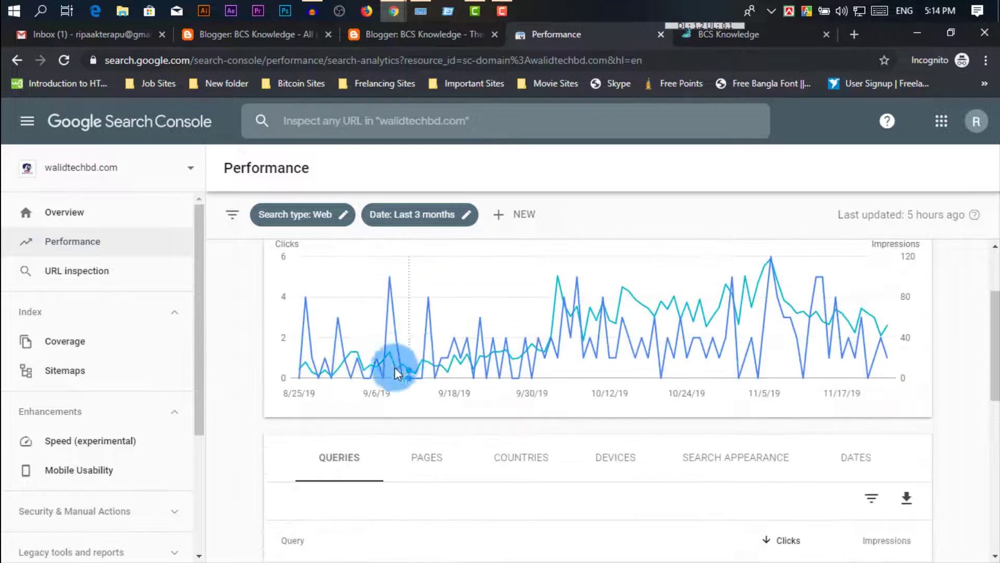
pyautogui.scroll(-4, 395, 366)
pyautogui.scroll(5, 375, 393)
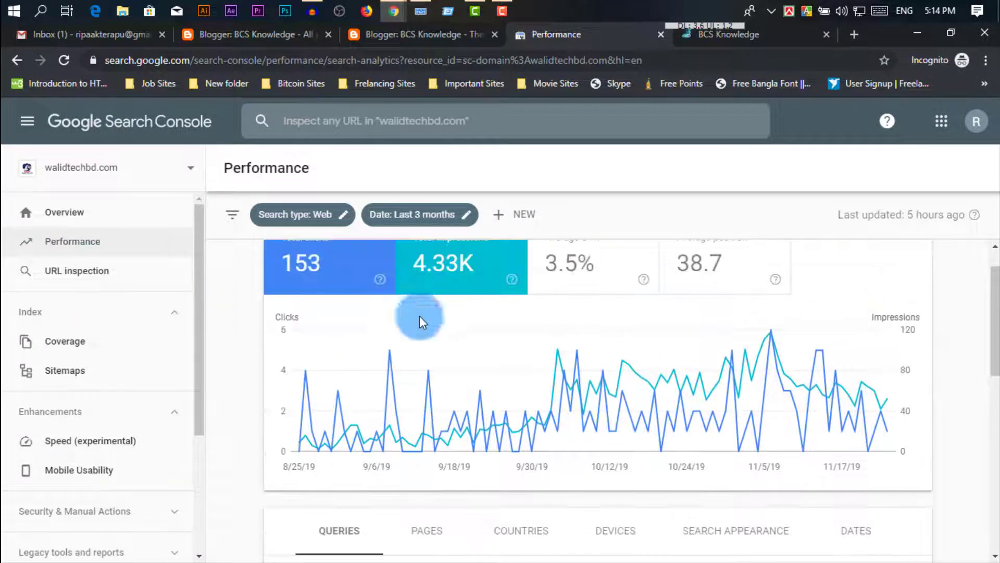
pyautogui.scroll(-4, 521, 391)
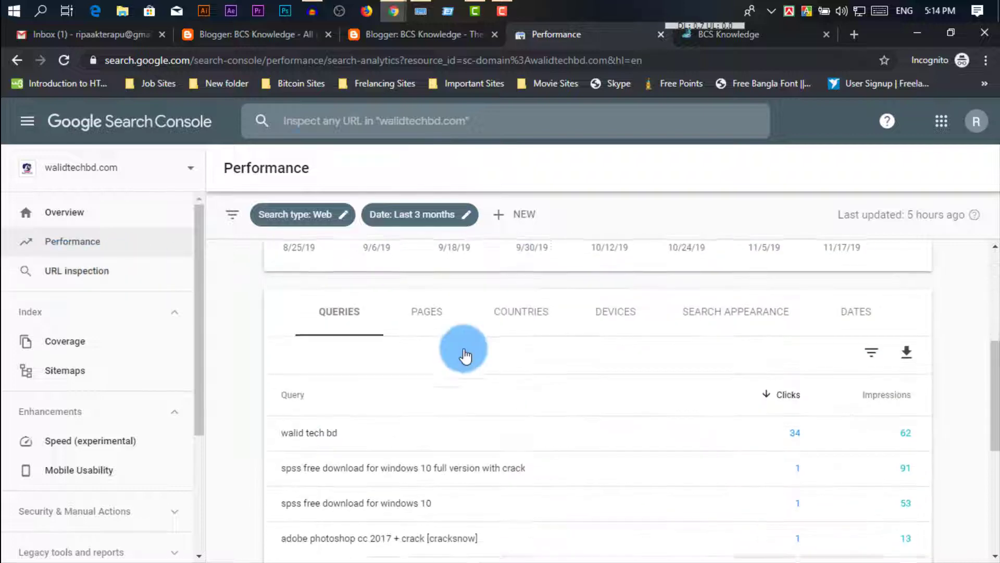
# - Glance at the BCS Knowledge post list in Blogger, return to Search Console and recheck the walidtechbd.com search queries
pyautogui.click(264, 38)
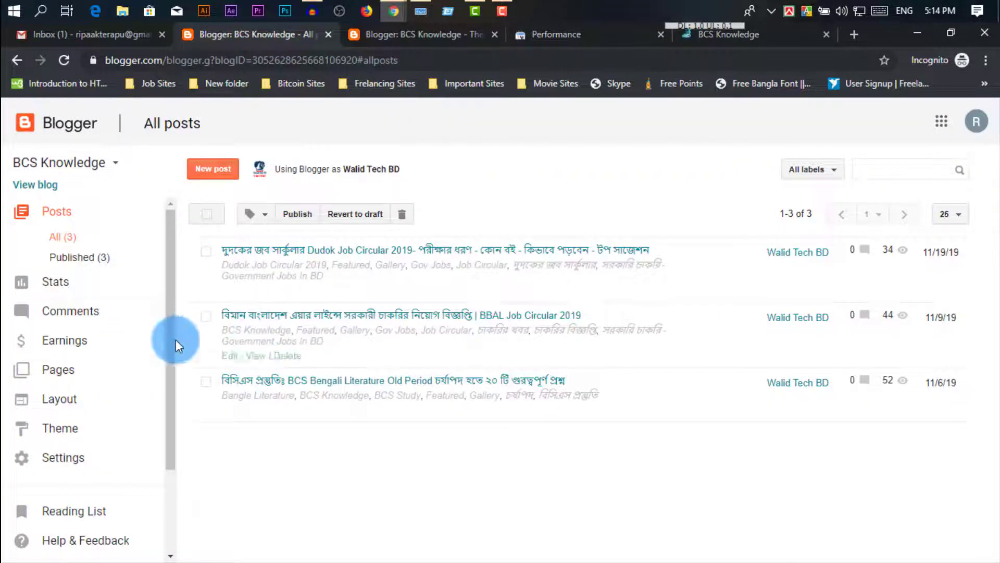
pyautogui.click(561, 32)
pyautogui.scroll(-5, 542, 422)
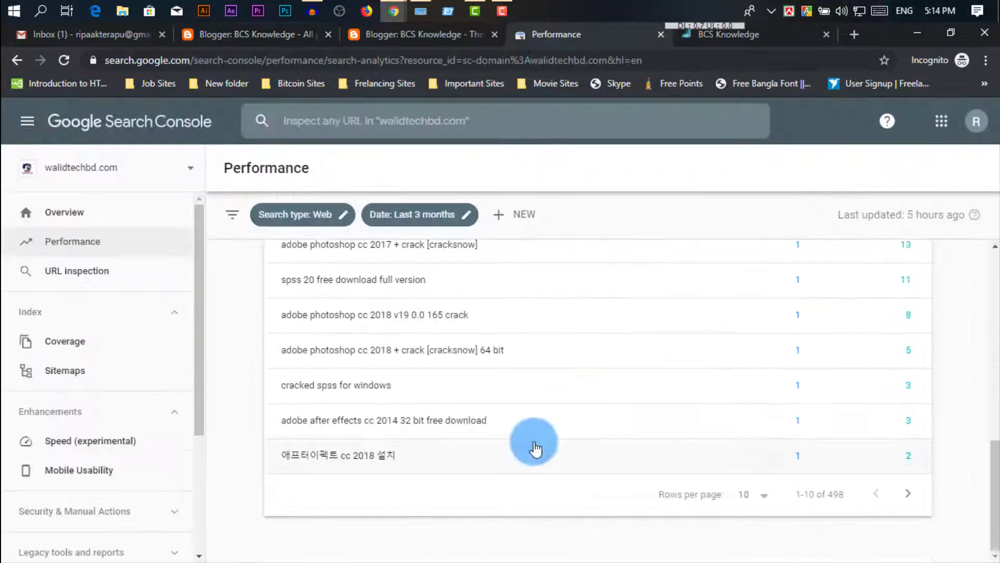
pyautogui.scroll(4, 326, 401)
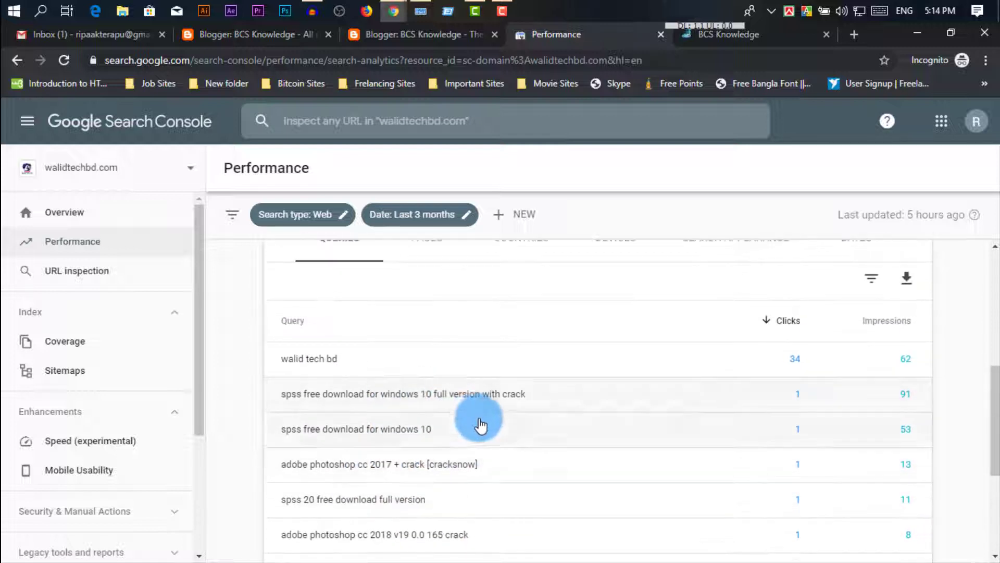
pyautogui.scroll(-3, 476, 415)
pyautogui.scroll(-2, 375, 354)
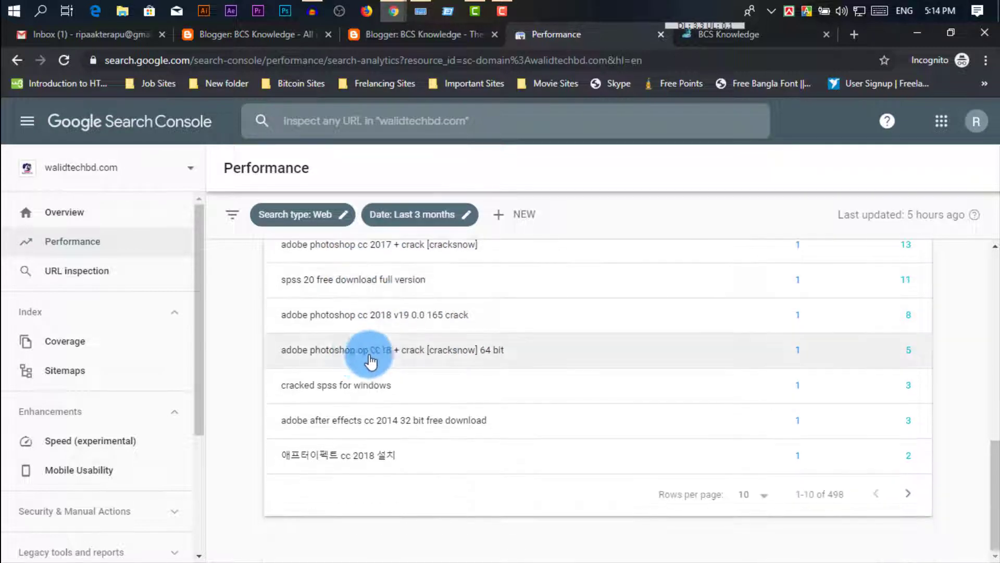
pyautogui.scroll(5, 360, 388)
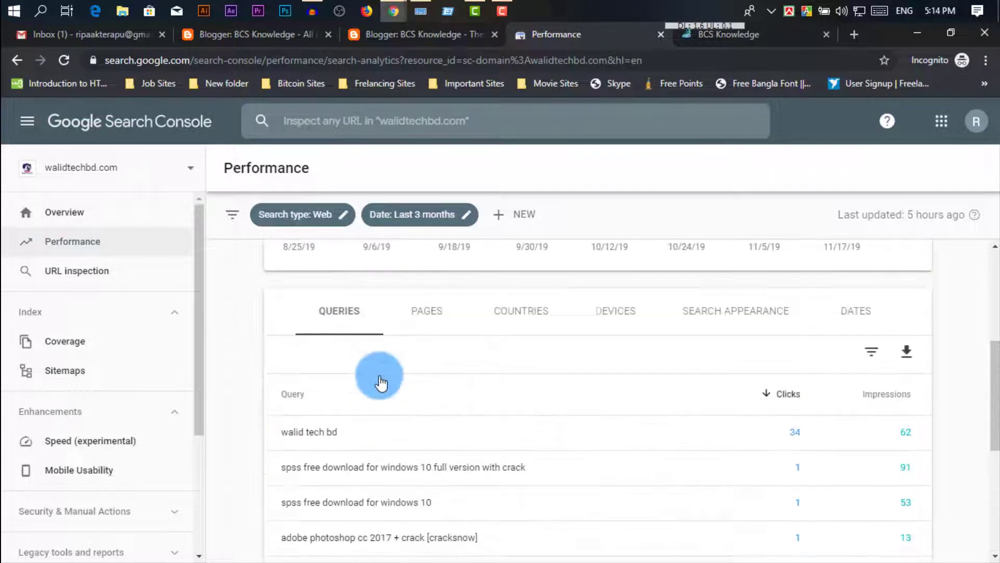
# - Break the Performance report down by pages and review the clicks and impressions of each URL
pyautogui.click(432, 311)
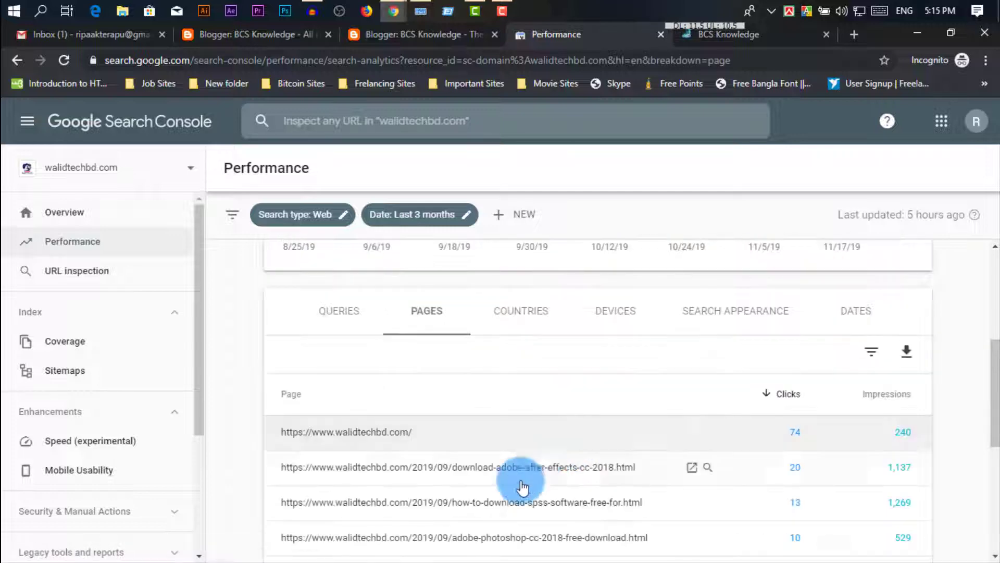
pyautogui.scroll(-4, 523, 487)
pyautogui.scroll(8, 625, 469)
pyautogui.scroll(-6, 626, 440)
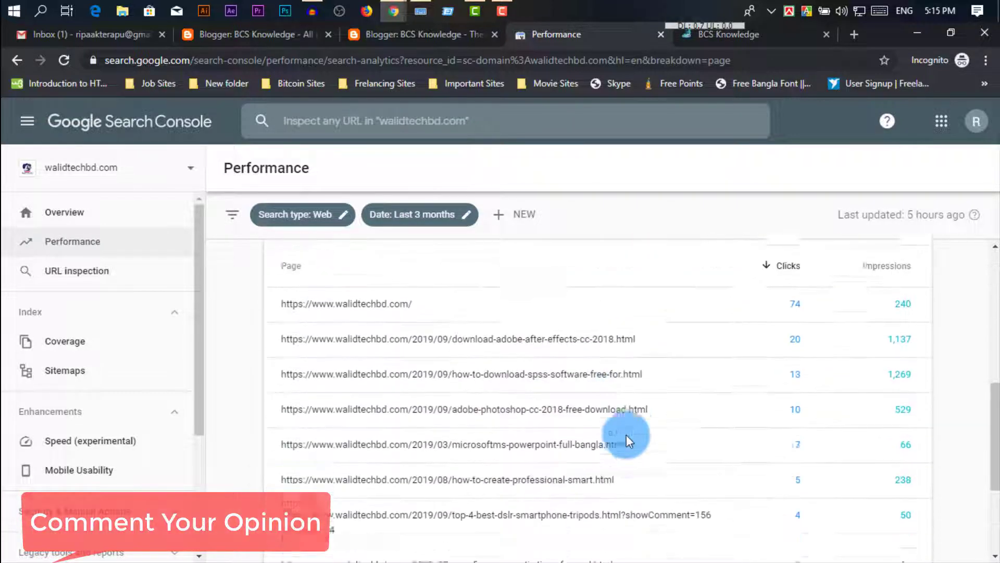
pyautogui.scroll(3, 627, 435)
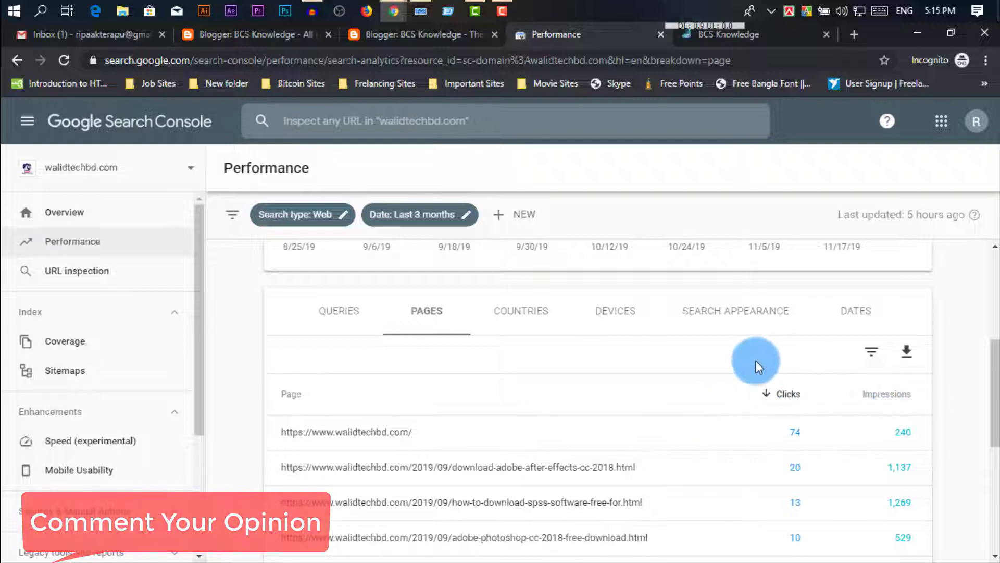
# - View the Performance report's breakdowns by country, device, search appearance and date
pyautogui.click(521, 322)
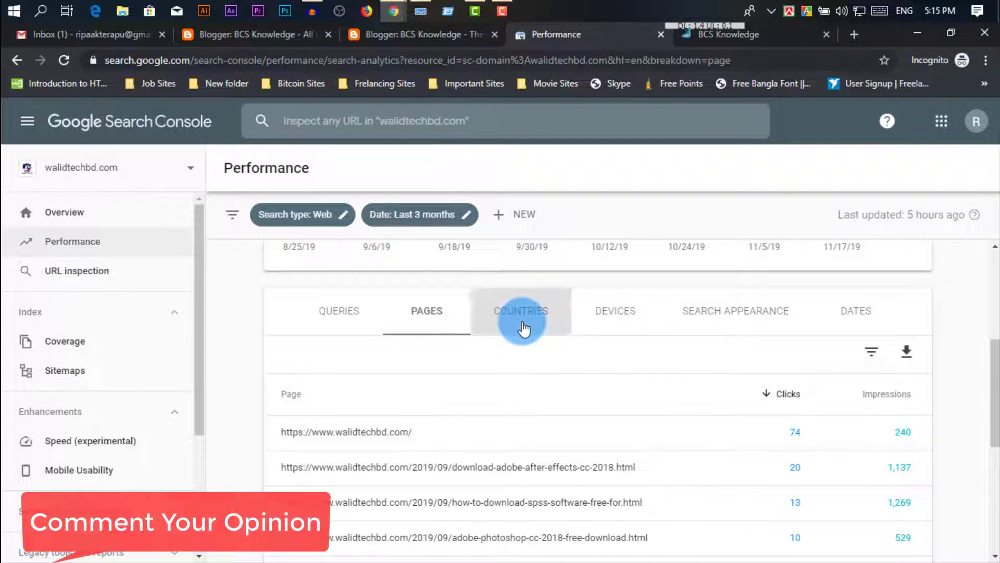
pyautogui.click(632, 323)
pyautogui.click(687, 314)
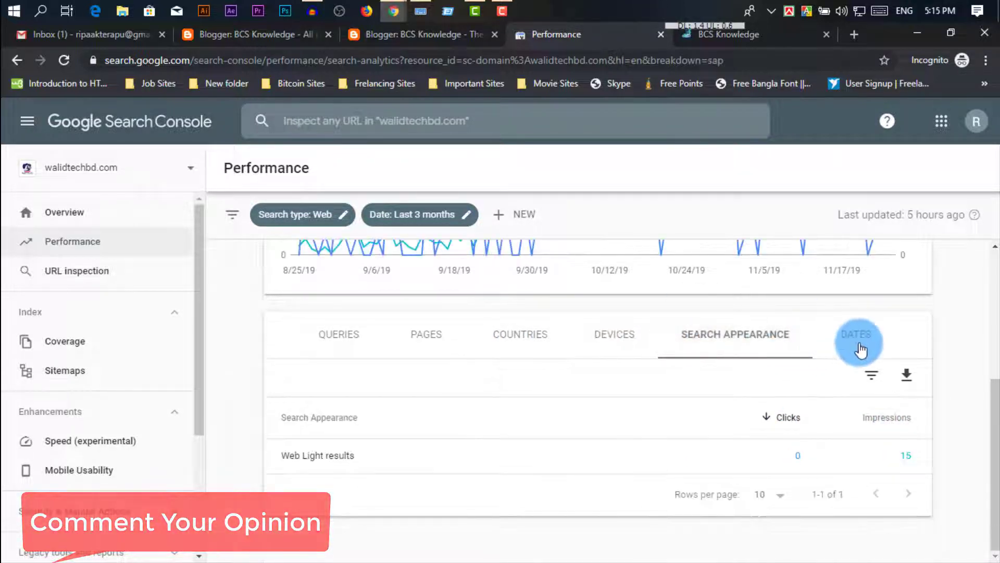
pyautogui.click(860, 347)
pyautogui.scroll(-1, 373, 415)
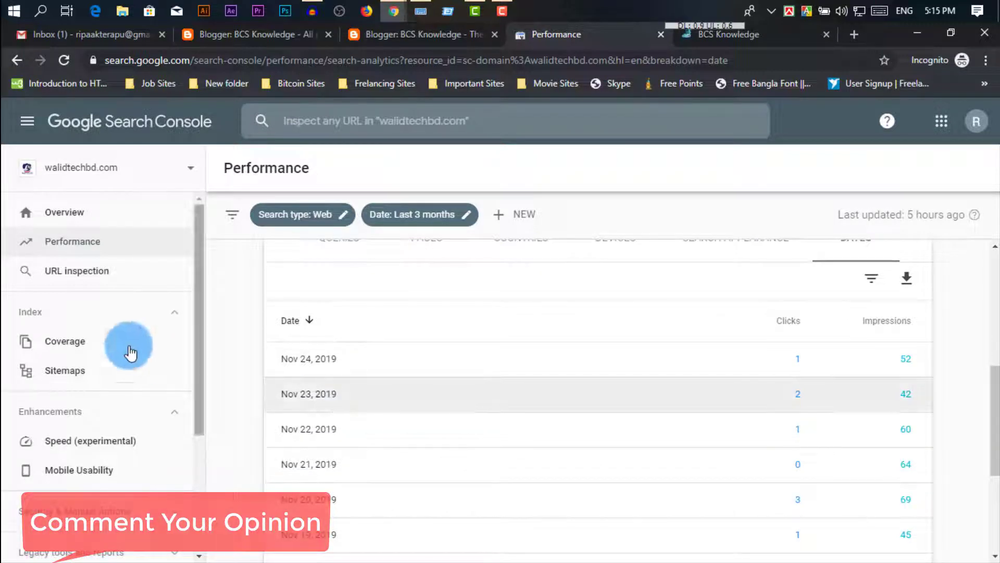
# - Look through the Performance report's daily figures and trend chart, then return to the search queries breakdown
pyautogui.scroll(-3, 390, 399)
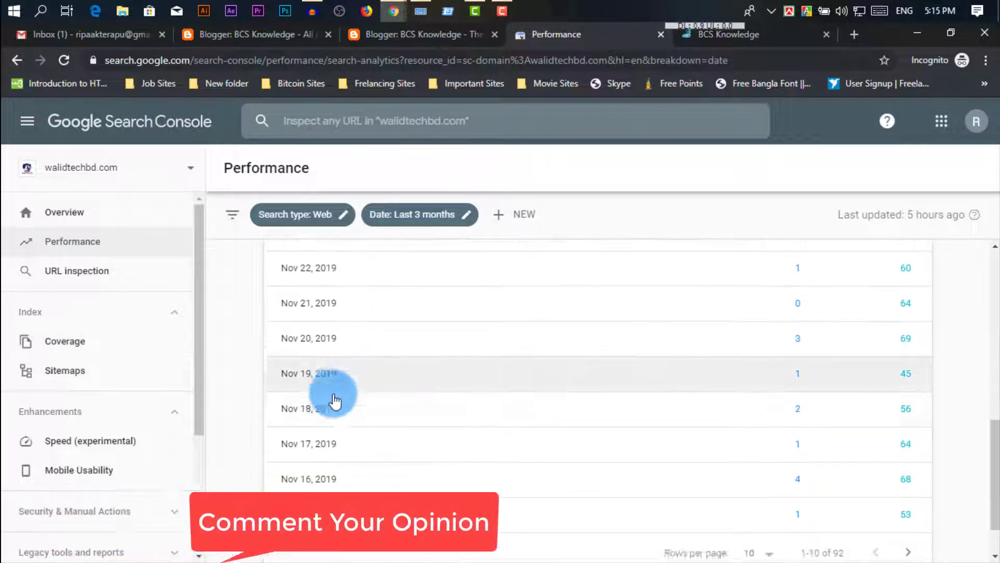
pyautogui.scroll(8, 335, 400)
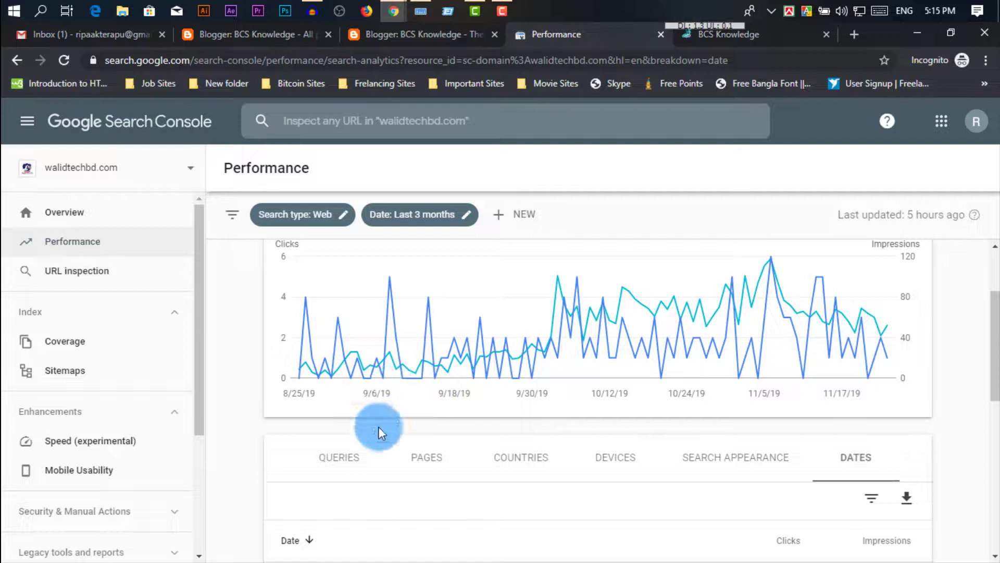
pyautogui.click(345, 462)
pyautogui.scroll(-1, 468, 459)
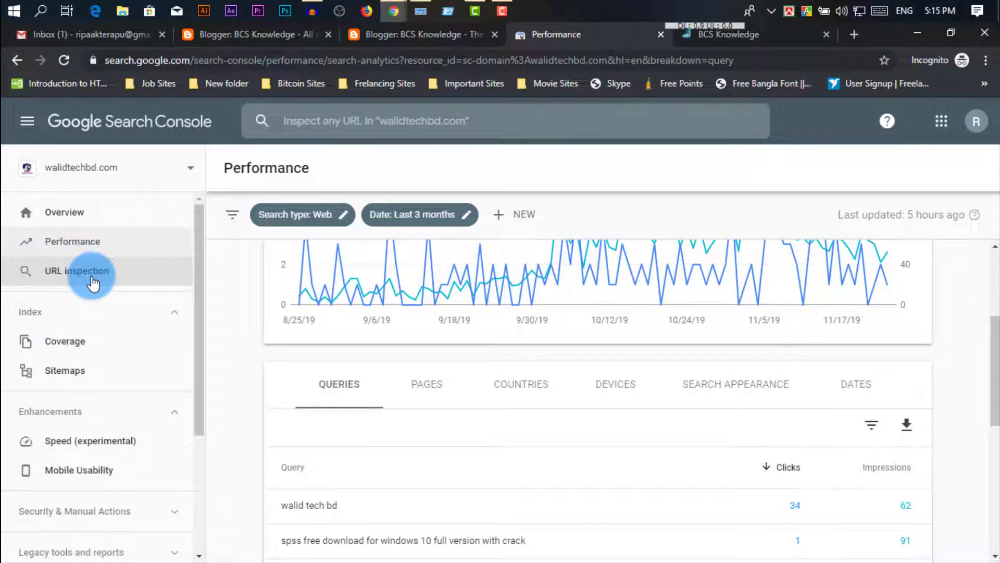
# - Open the Coverage report for walidtechbd.com and include the valid and excluded pages in its chart
pyautogui.click(89, 347)
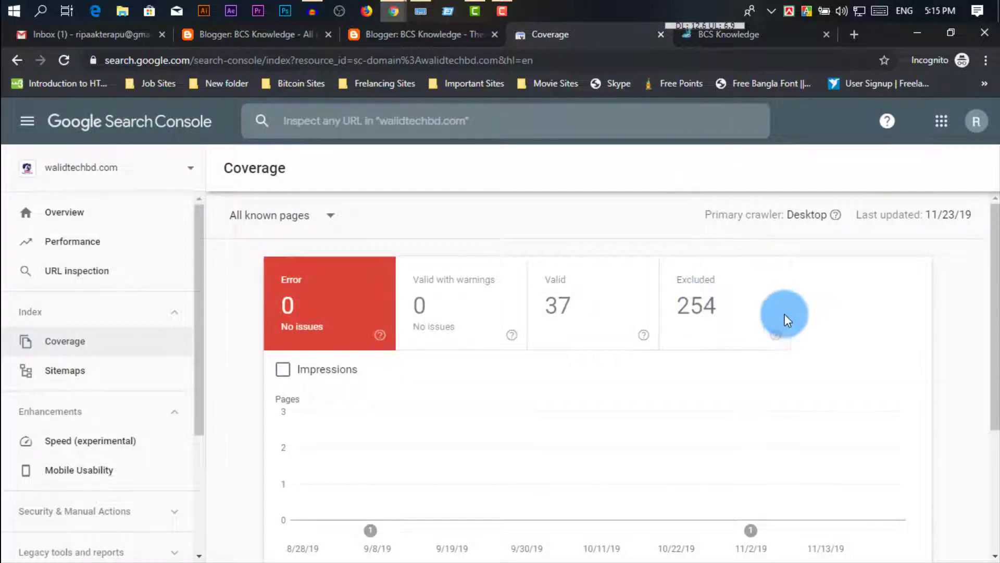
pyautogui.click(601, 311)
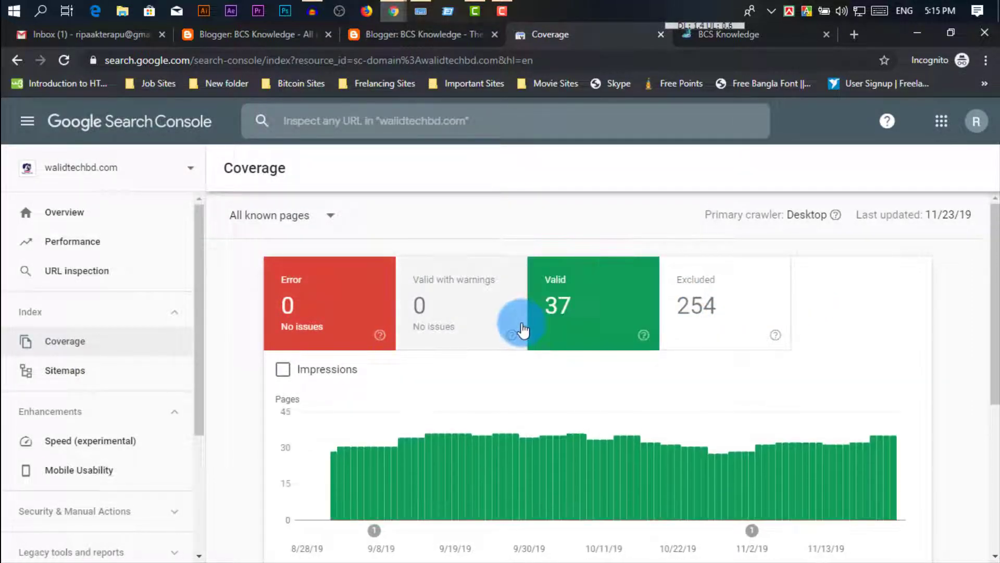
pyautogui.click(687, 308)
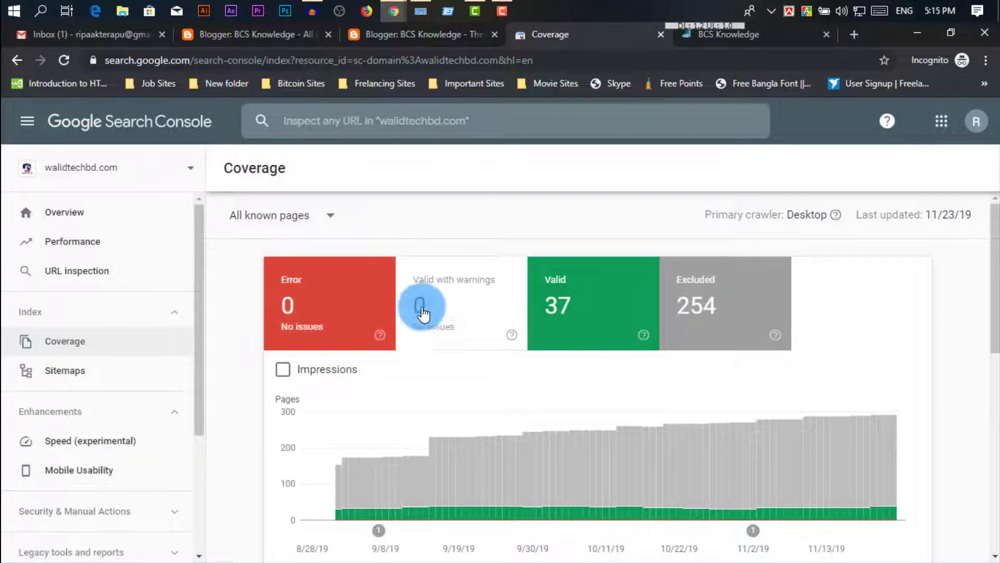
# - Examine the Coverage chart and the exclusion reasons listed in the Details table
pyautogui.scroll(-2, 457, 323)
pyautogui.scroll(2, 457, 323)
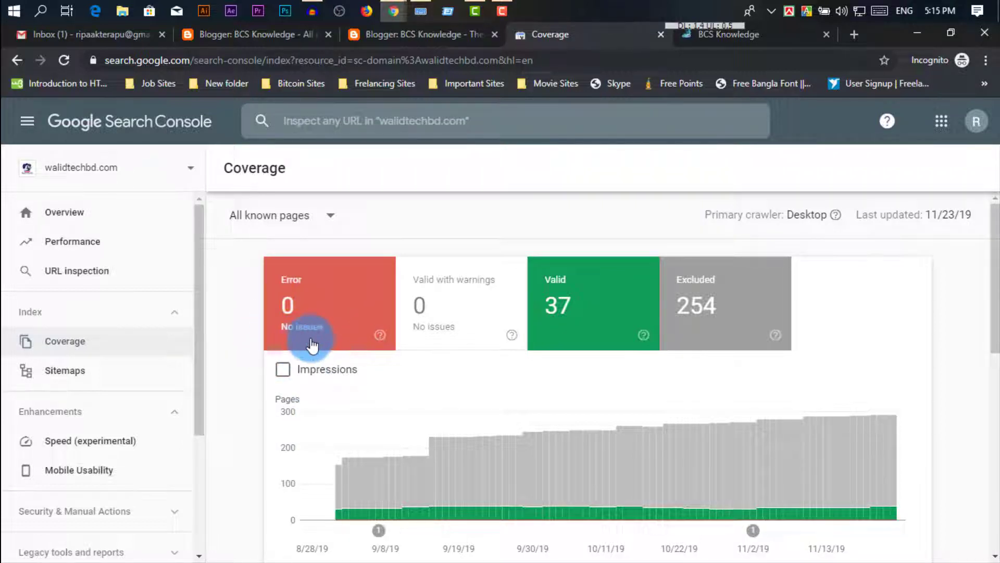
pyautogui.scroll(-4, 308, 327)
pyautogui.scroll(-2, 454, 393)
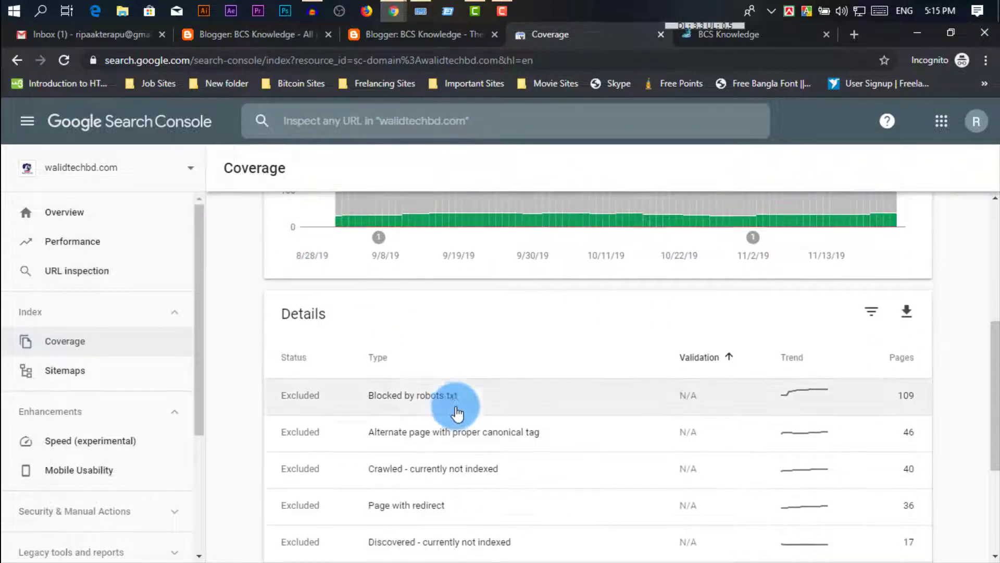
pyautogui.scroll(3, 401, 409)
pyautogui.scroll(3, 401, 409)
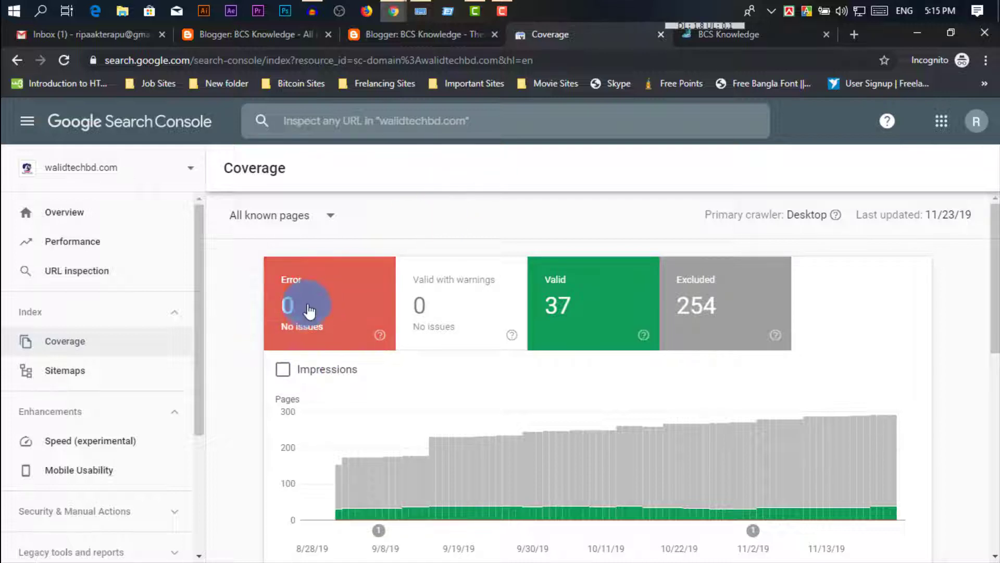
# - Toggle the excluded pages in the Coverage report and compare the chart and Details table with and without them
pyautogui.click(712, 310)
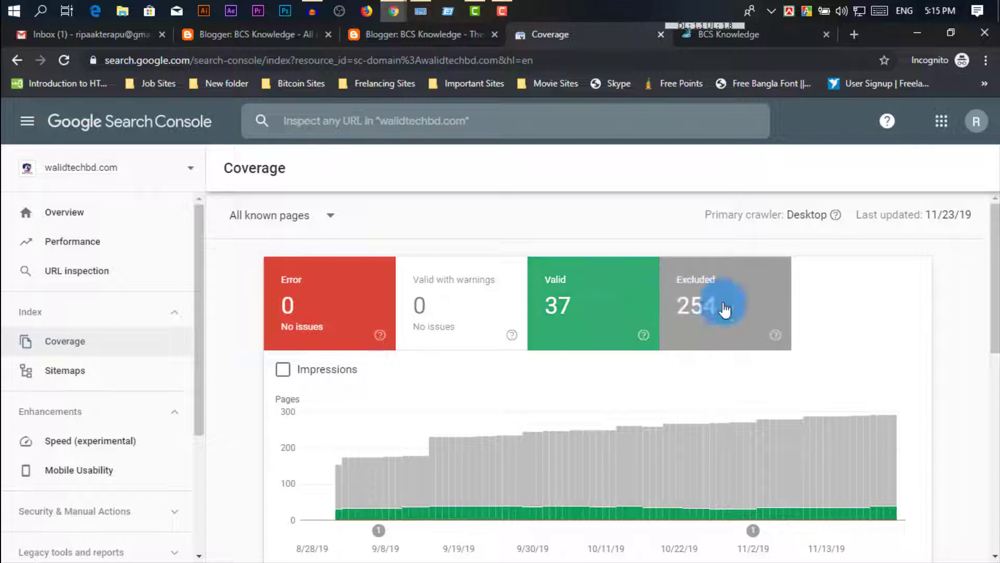
pyautogui.scroll(-1, 896, 411)
pyautogui.scroll(-10, 896, 408)
pyautogui.scroll(6, 937, 401)
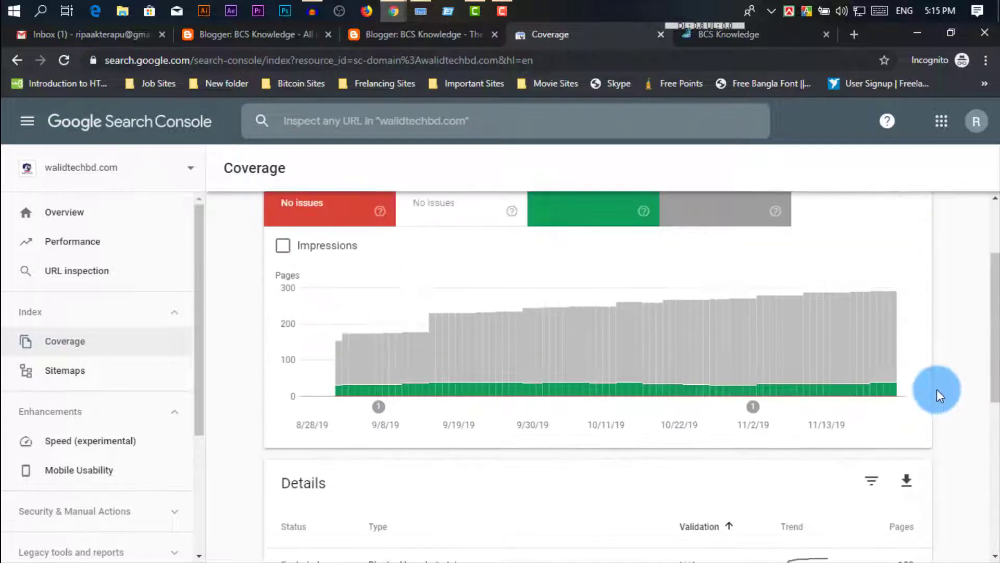
pyautogui.scroll(3, 720, 239)
pyautogui.click(737, 280)
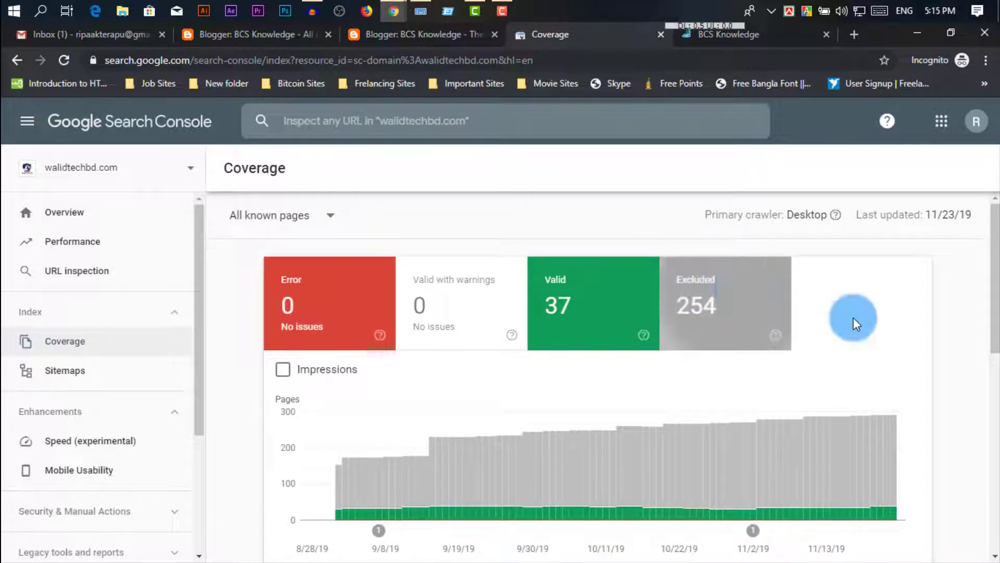
pyautogui.scroll(-4, 967, 360)
pyautogui.scroll(4, 967, 360)
pyautogui.click(771, 326)
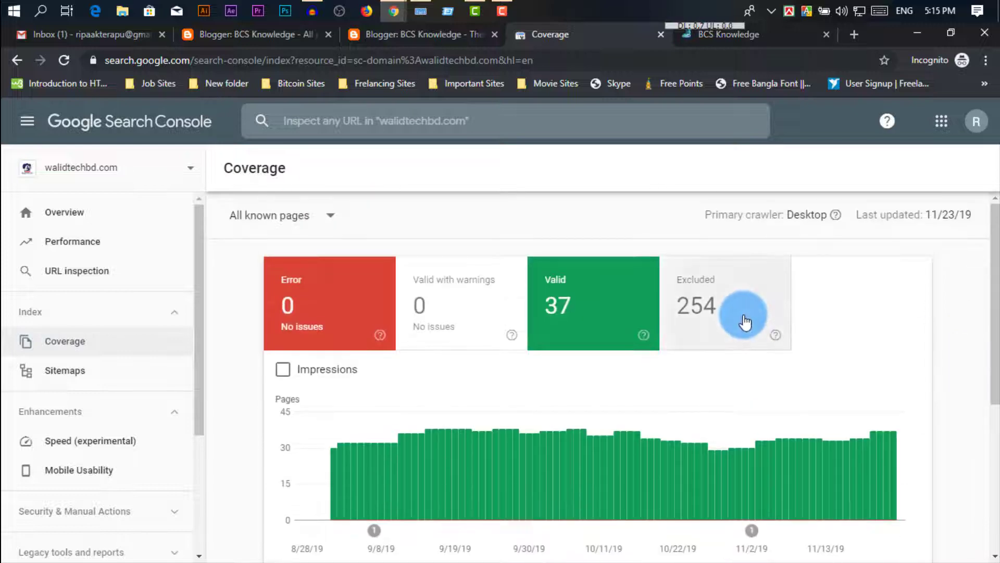
# - Limit the Coverage report to errors and excluded pages, review the exclusion details, and show the valid pages again
pyautogui.click(585, 318)
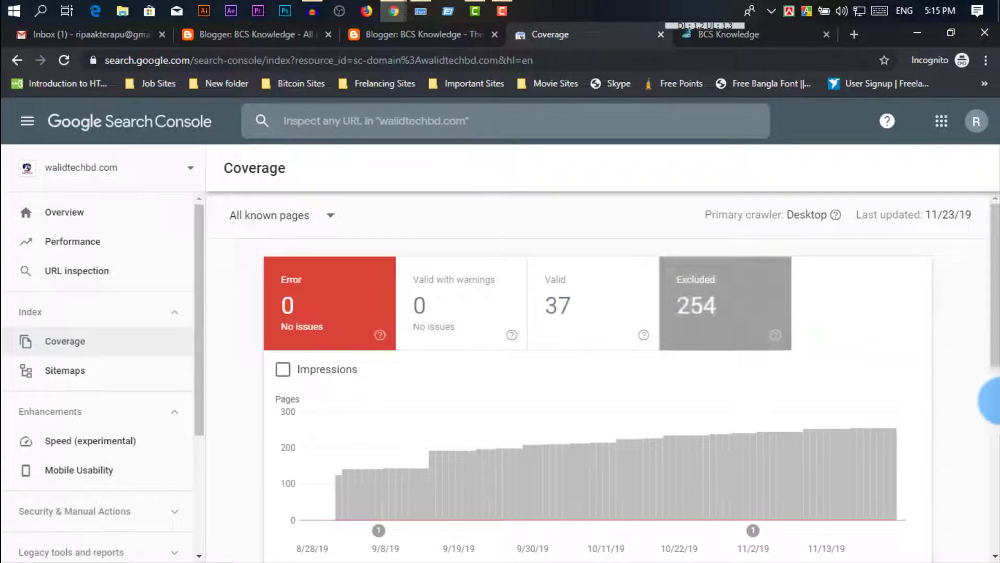
pyautogui.scroll(-10, 975, 398)
pyautogui.scroll(4, 520, 398)
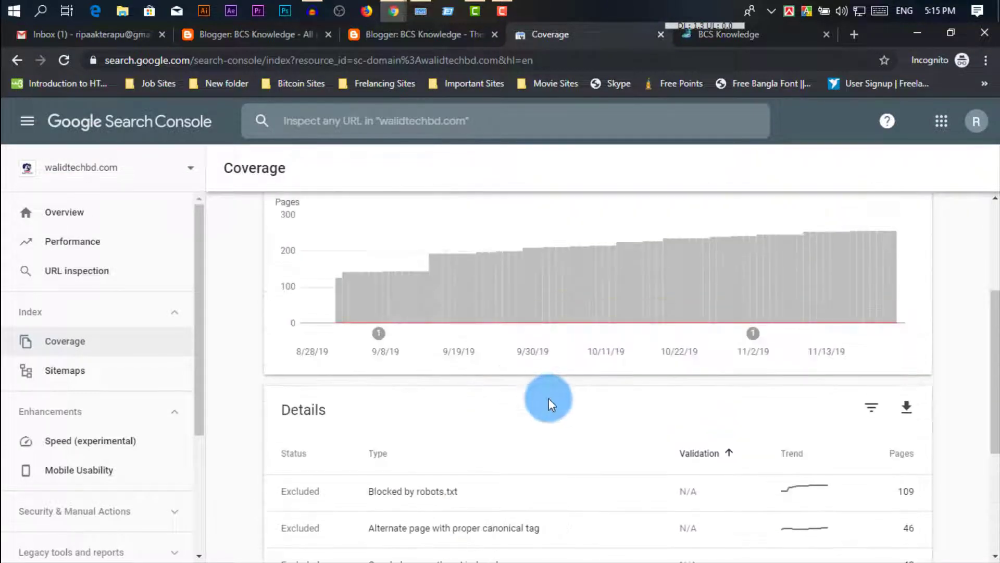
pyautogui.scroll(-4, 547, 402)
pyautogui.scroll(2, 330, 319)
pyautogui.scroll(6, 612, 354)
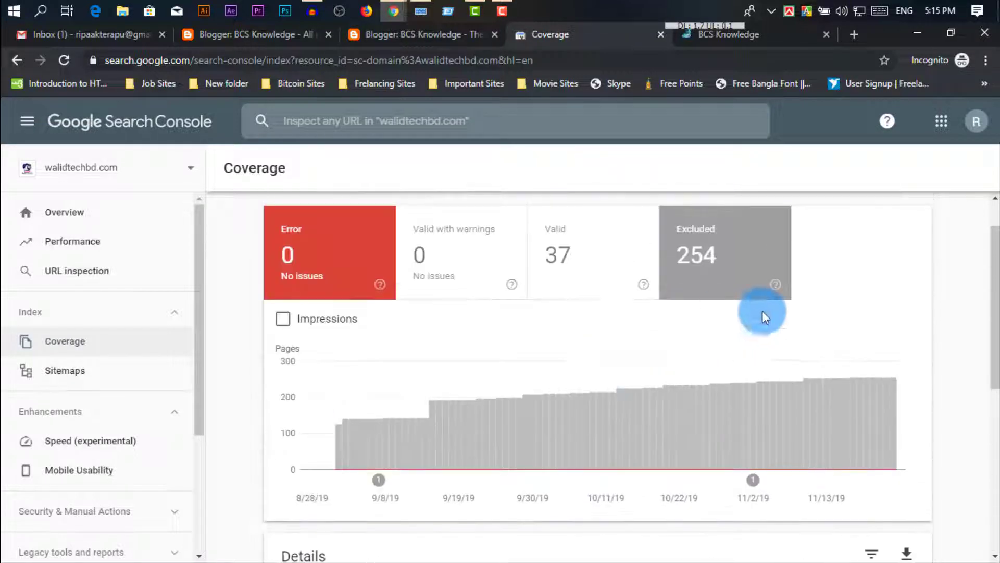
pyautogui.scroll(1, 693, 301)
pyautogui.click(575, 323)
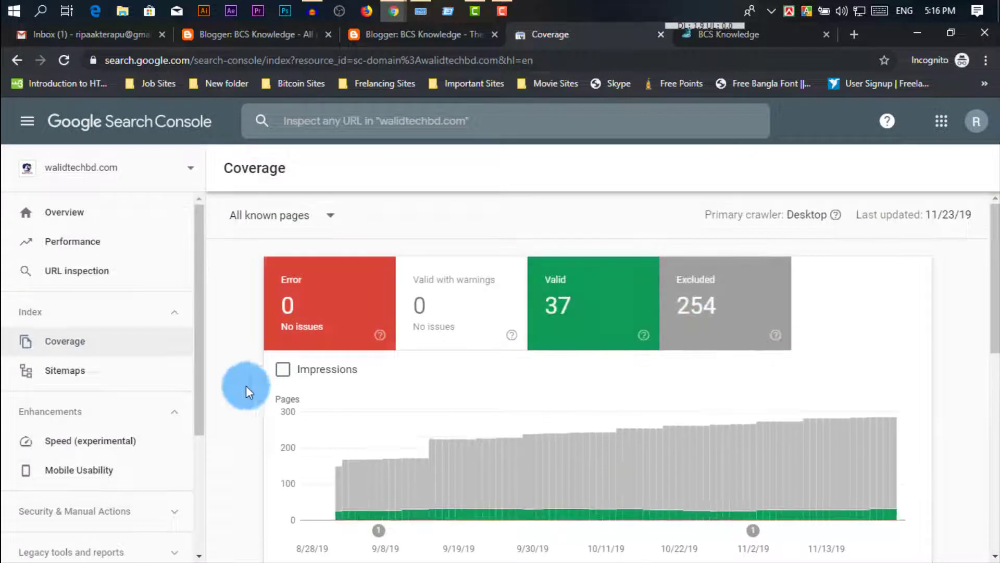
# - Open the walidtechbd.com Overview and review its Performance, Coverage and Enhancements summaries
pyautogui.scroll(-4, 125, 339)
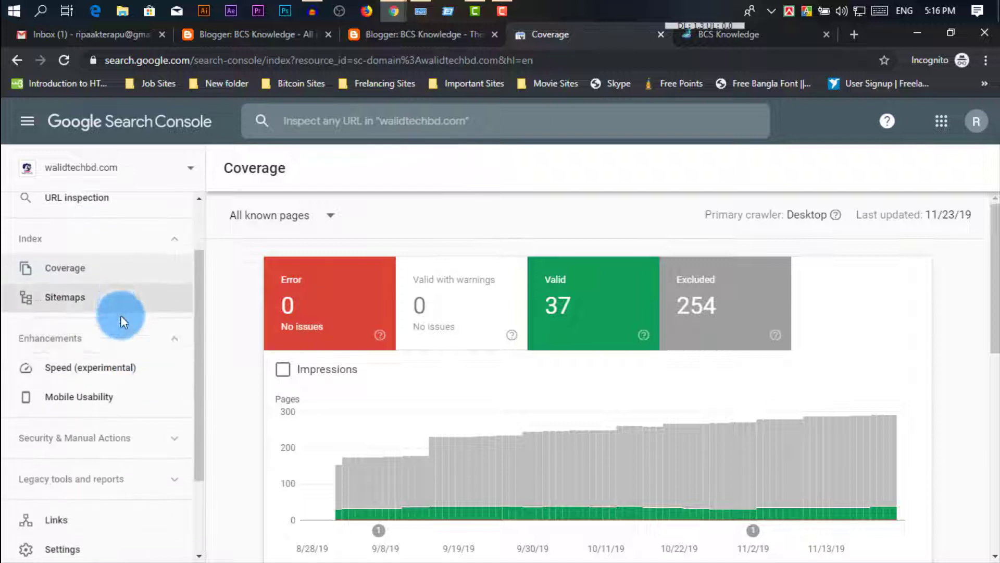
pyautogui.scroll(4, 100, 417)
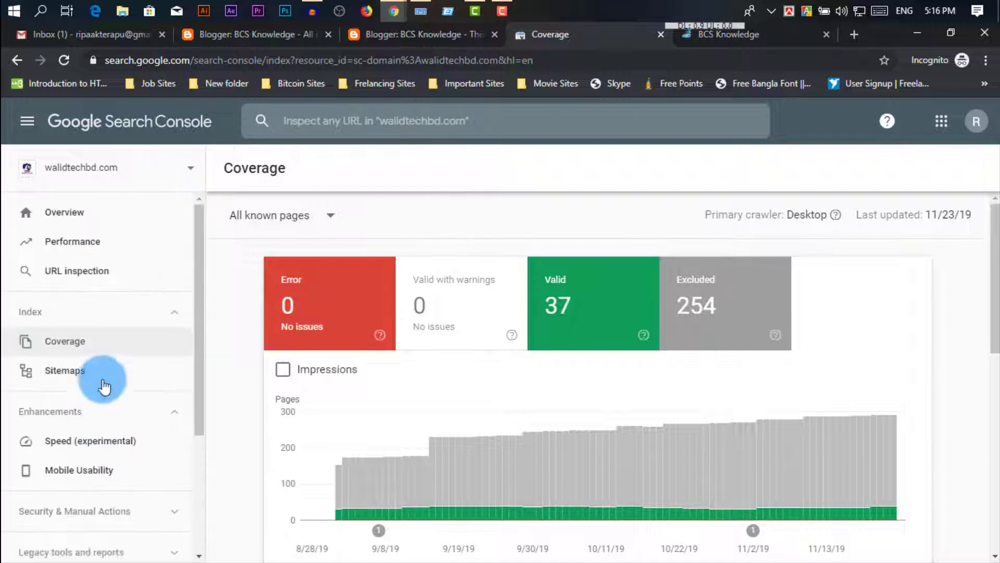
pyautogui.click(87, 211)
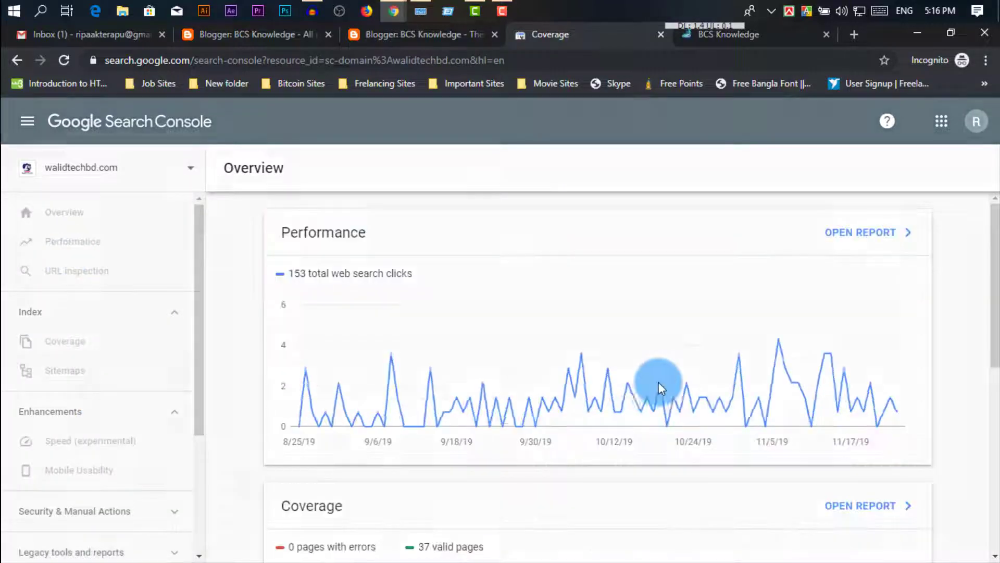
pyautogui.scroll(-3, 933, 446)
pyautogui.scroll(3, 931, 459)
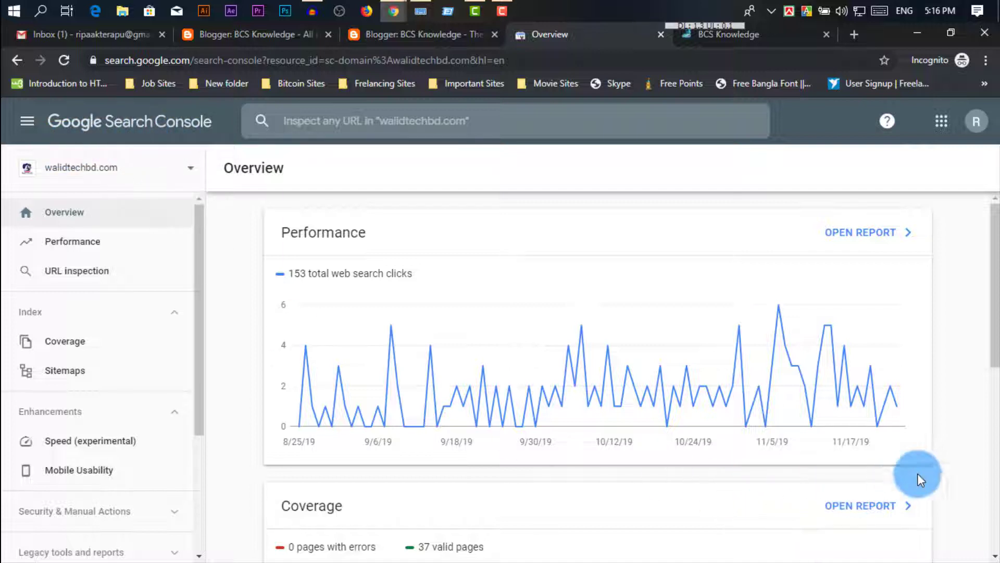
pyautogui.scroll(-4, 979, 313)
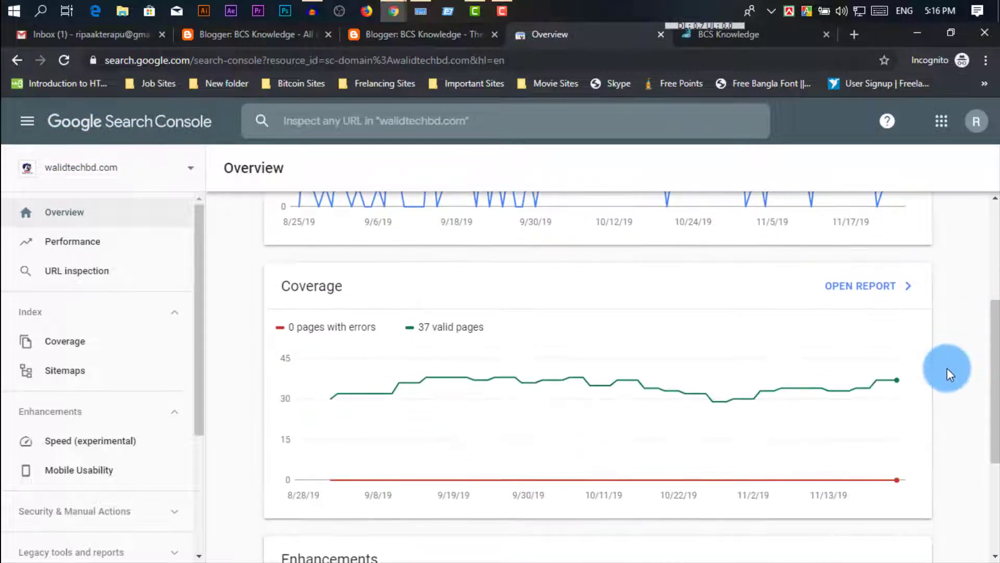
pyautogui.scroll(-4, 947, 368)
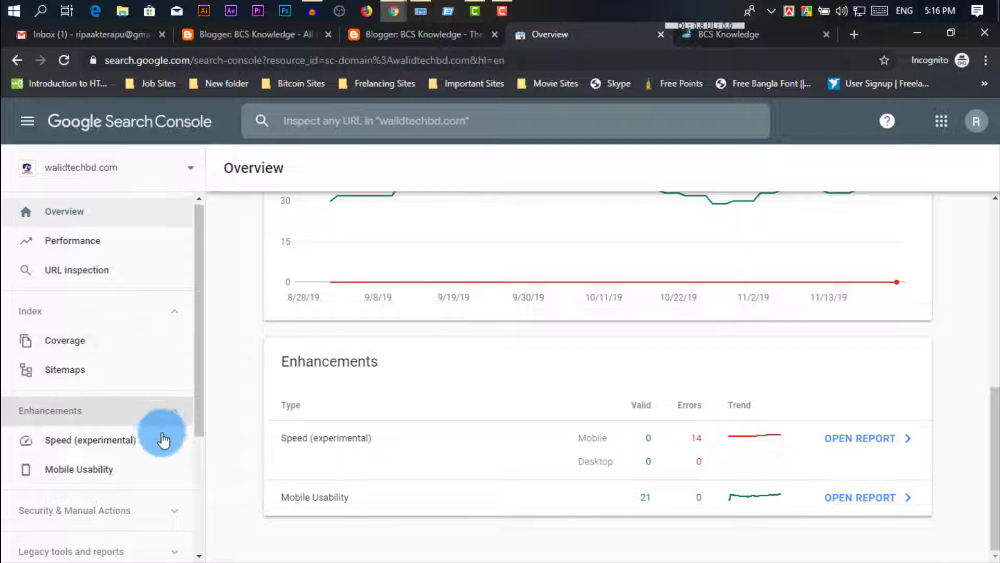
# - View the property settings for walidtechbd.com and return to the Overview
pyautogui.scroll(-3, 164, 440)
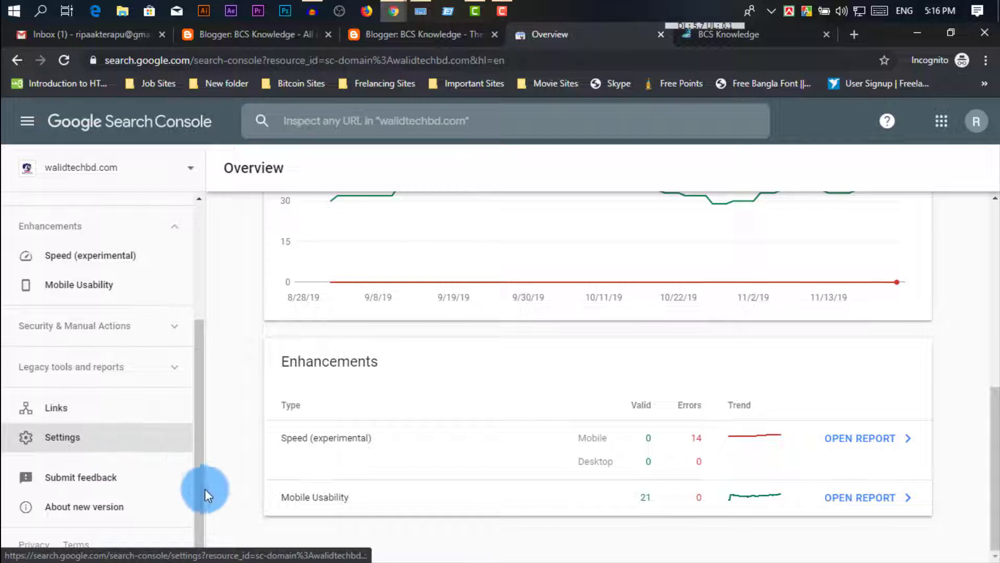
pyautogui.click(80, 431)
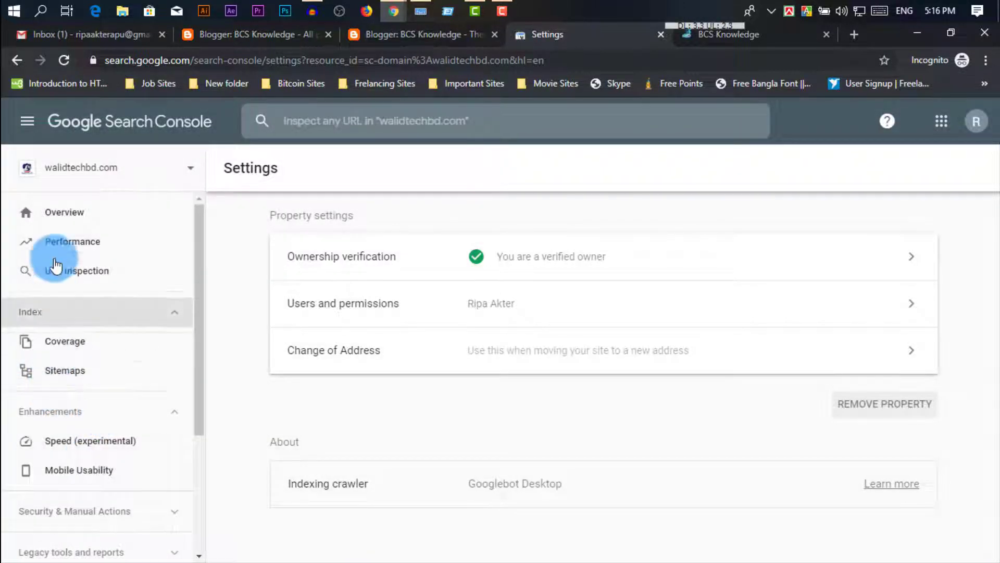
pyautogui.click(62, 214)
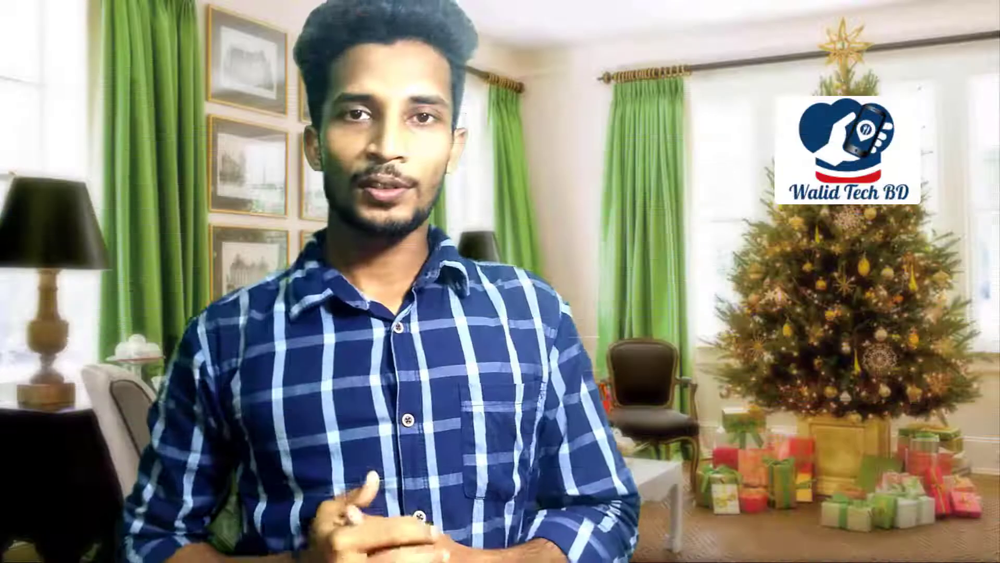